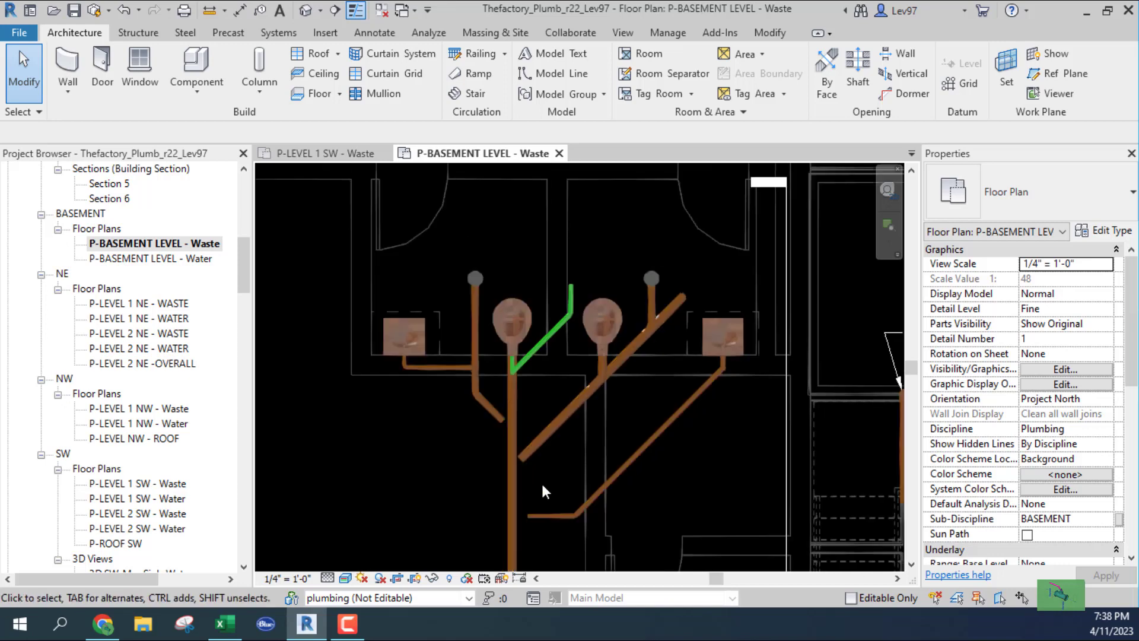
# - Examine the basement restroom fixtures, their unconnected waste branches and the vertical main pipe in the waste plan
pyautogui.scroll(-1, 541, 482)
pyautogui.moveTo(691, 454); pyautogui.dragTo(755, 514, button='middle')
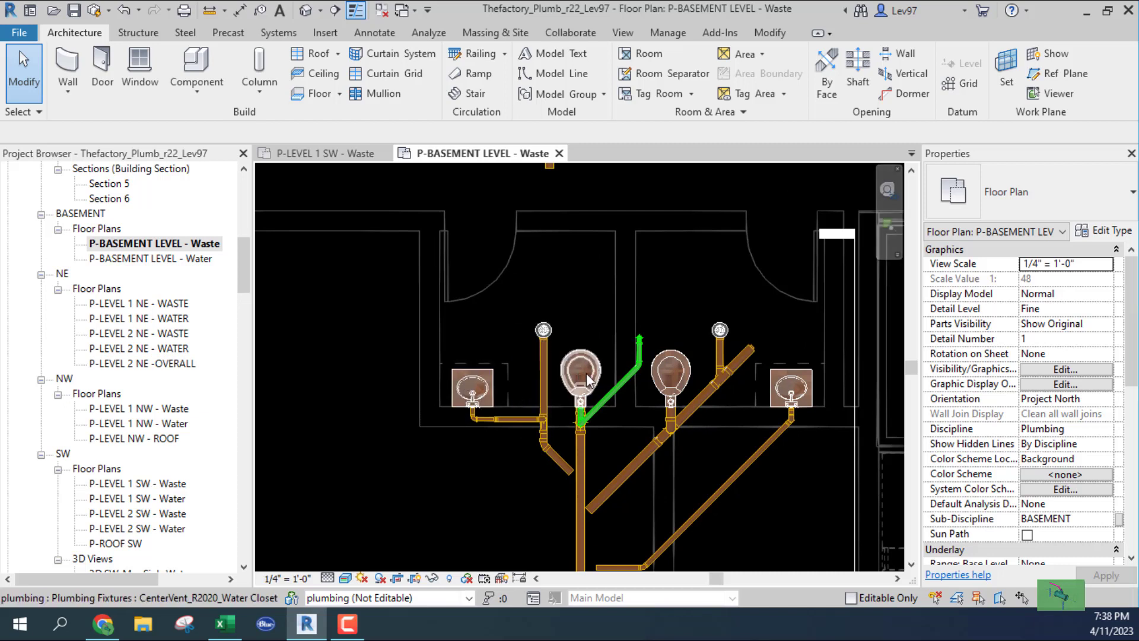
pyautogui.moveTo(681, 323); pyautogui.dragTo(644, 222, button='middle')
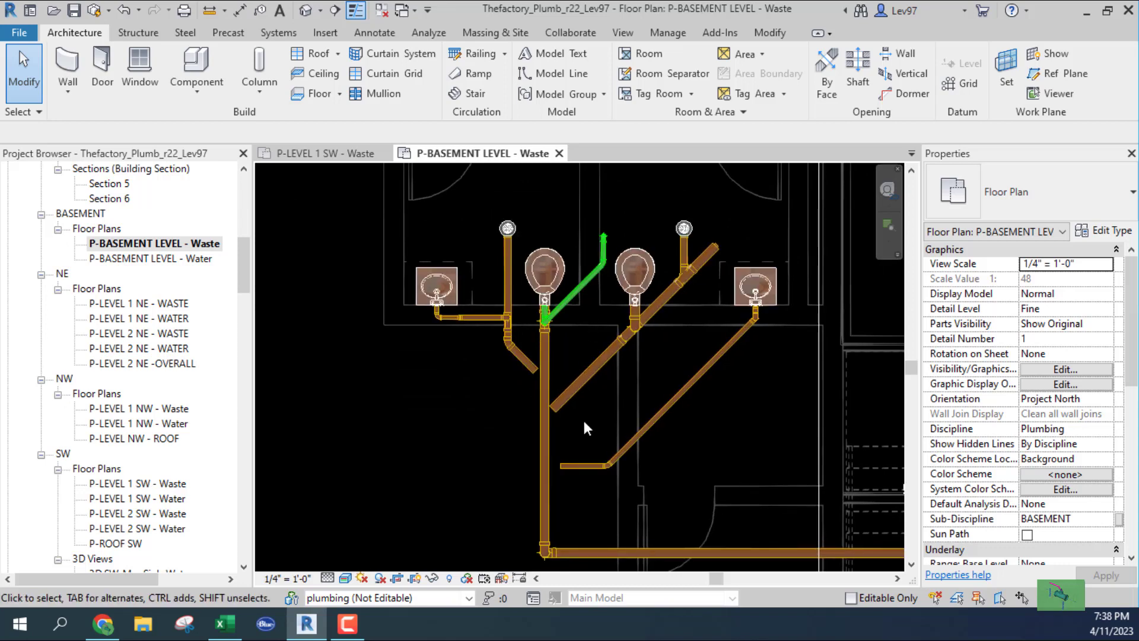
pyautogui.moveTo(582, 418); pyautogui.dragTo(606, 408, button='middle')
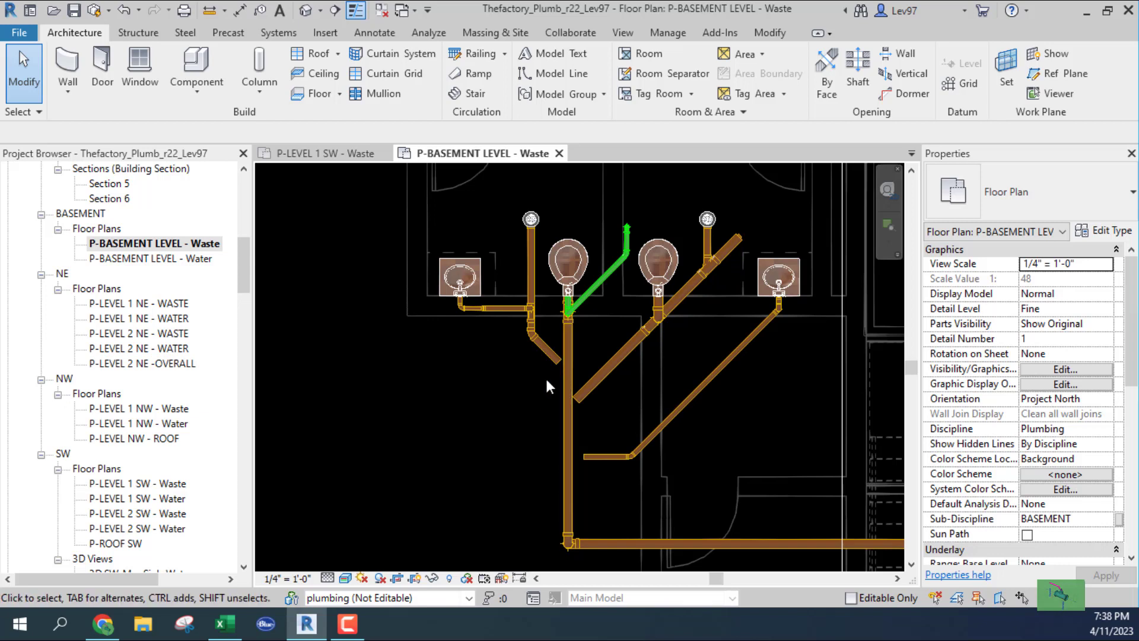
pyautogui.scroll(2, 539, 322)
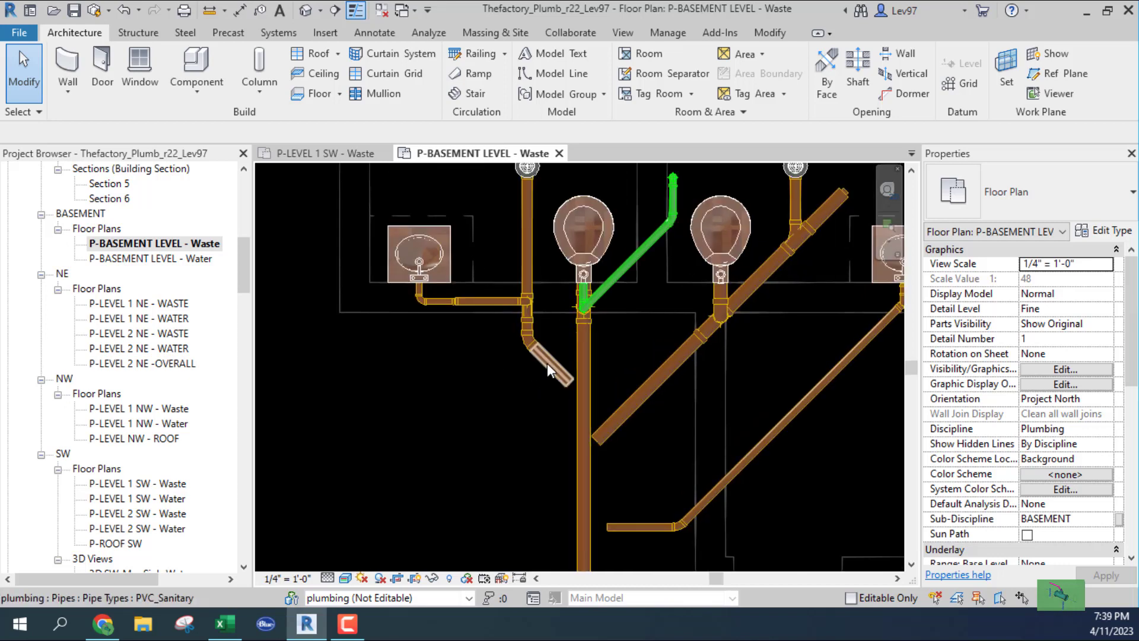
pyautogui.click(576, 420)
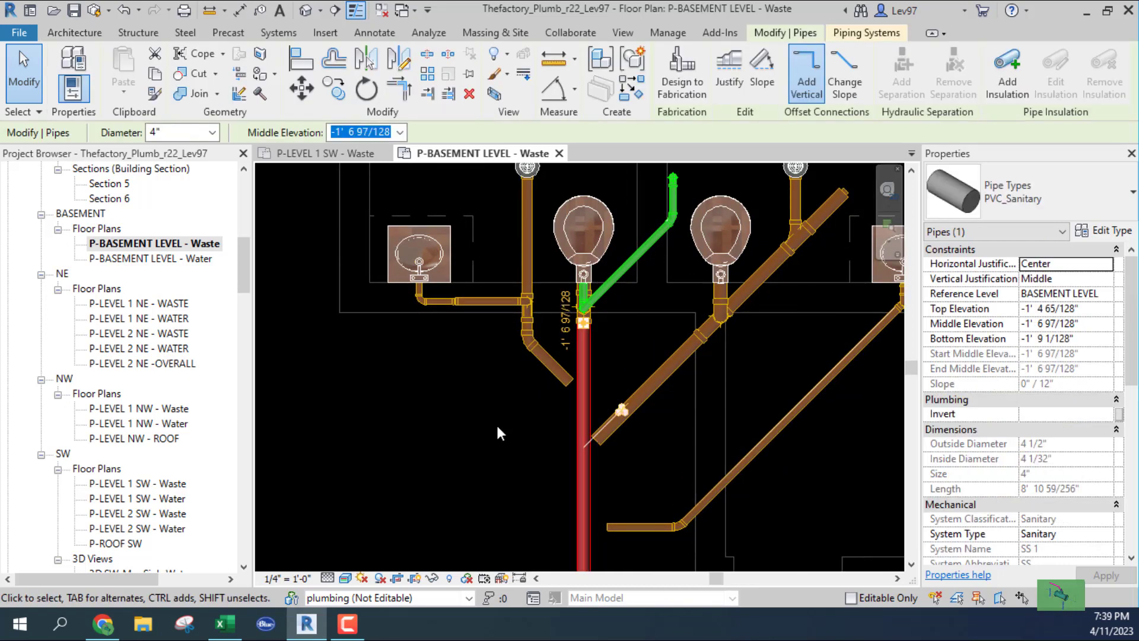
pyautogui.press('Escape')
pyautogui.press('Escape')
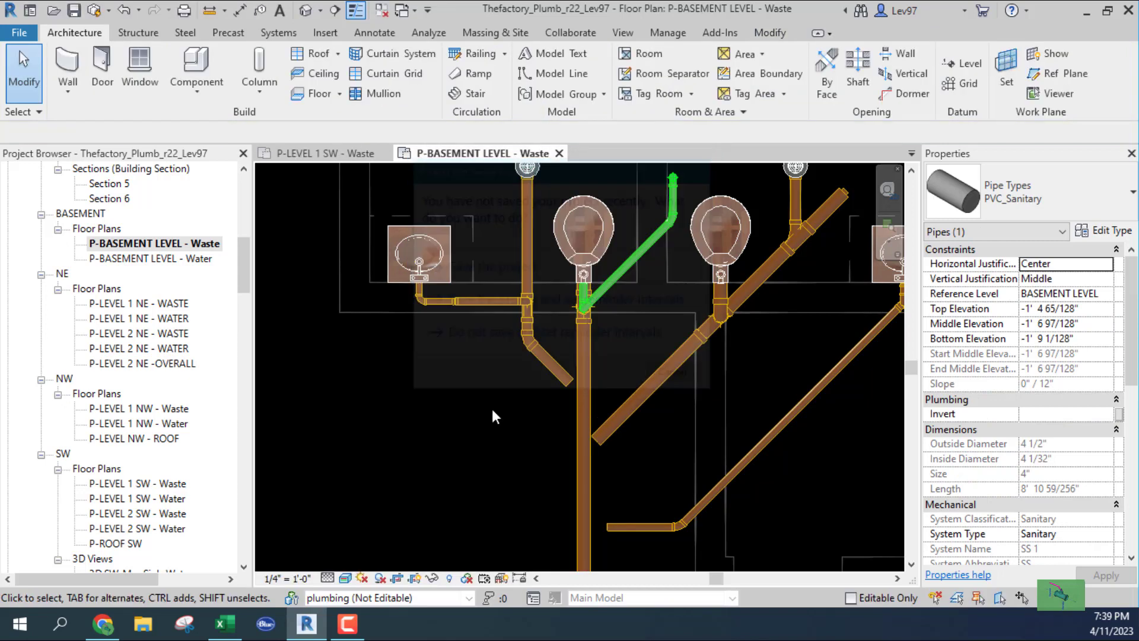
# - Move the building section line from beside the stairs to the open area west of the restroom fixtures
pyautogui.scroll(-4, 492, 416)
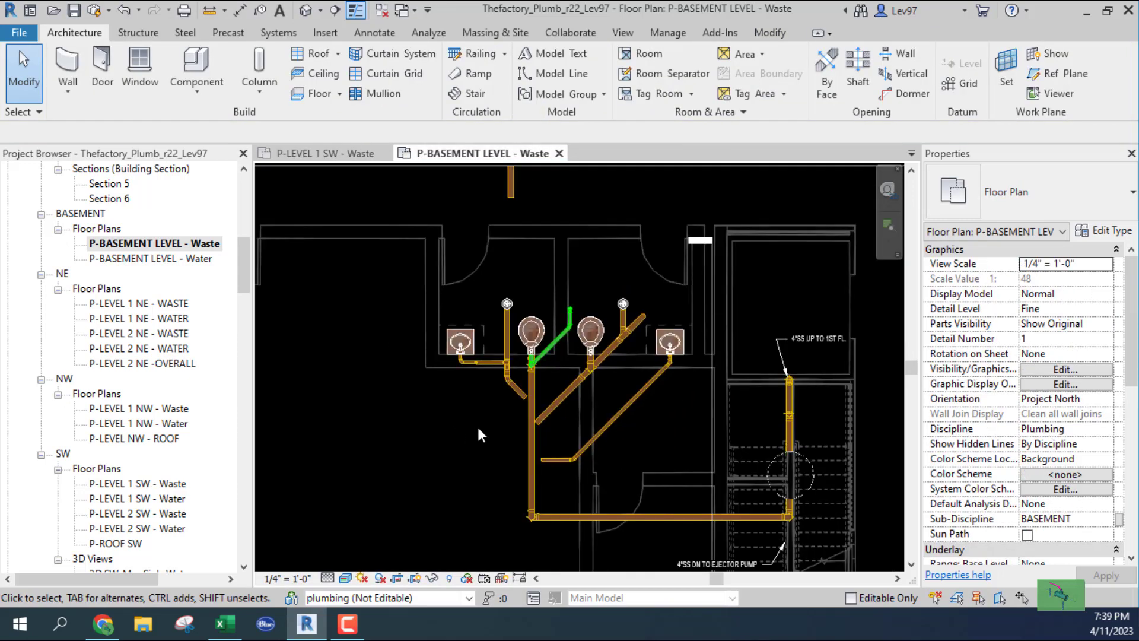
pyautogui.moveTo(492, 443); pyautogui.dragTo(526, 473, button='middle')
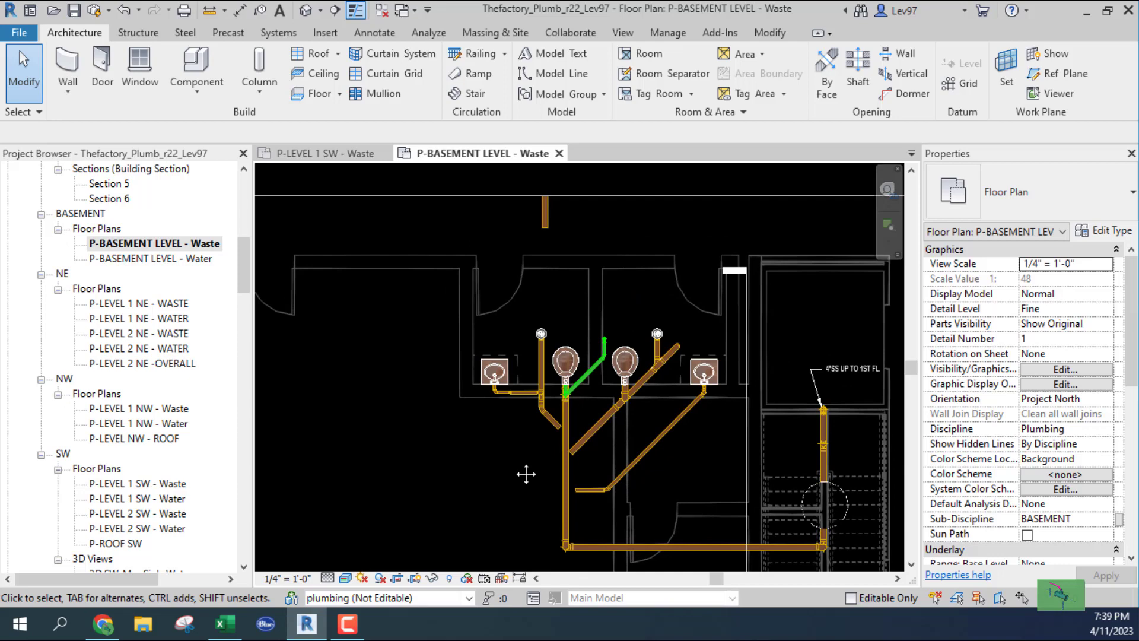
pyautogui.scroll(-1, 583, 464)
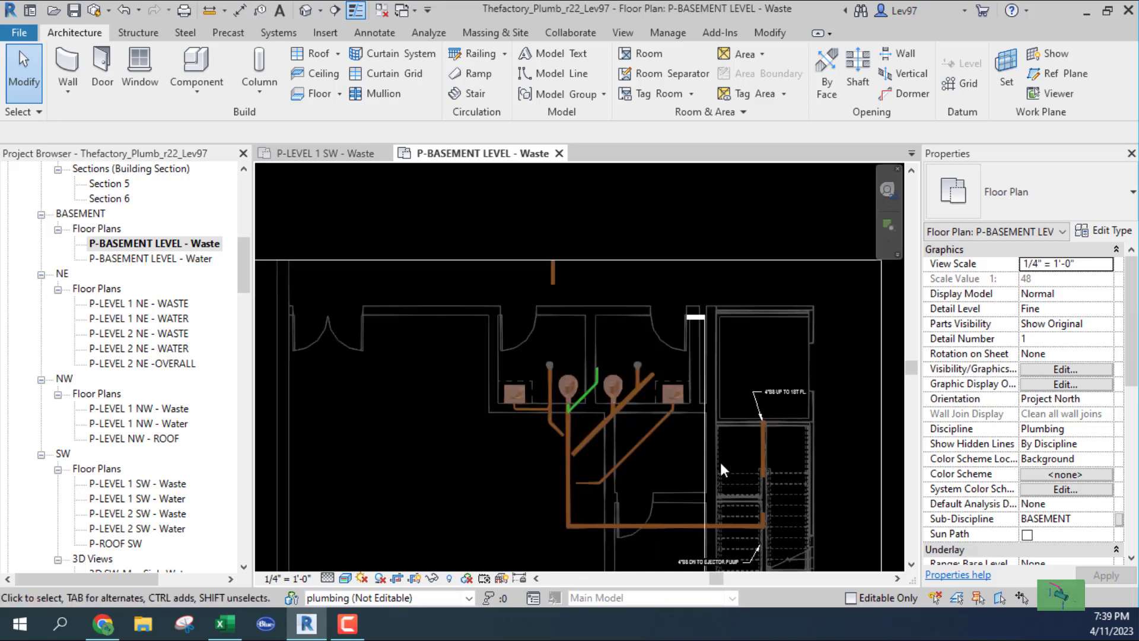
pyautogui.click(701, 483)
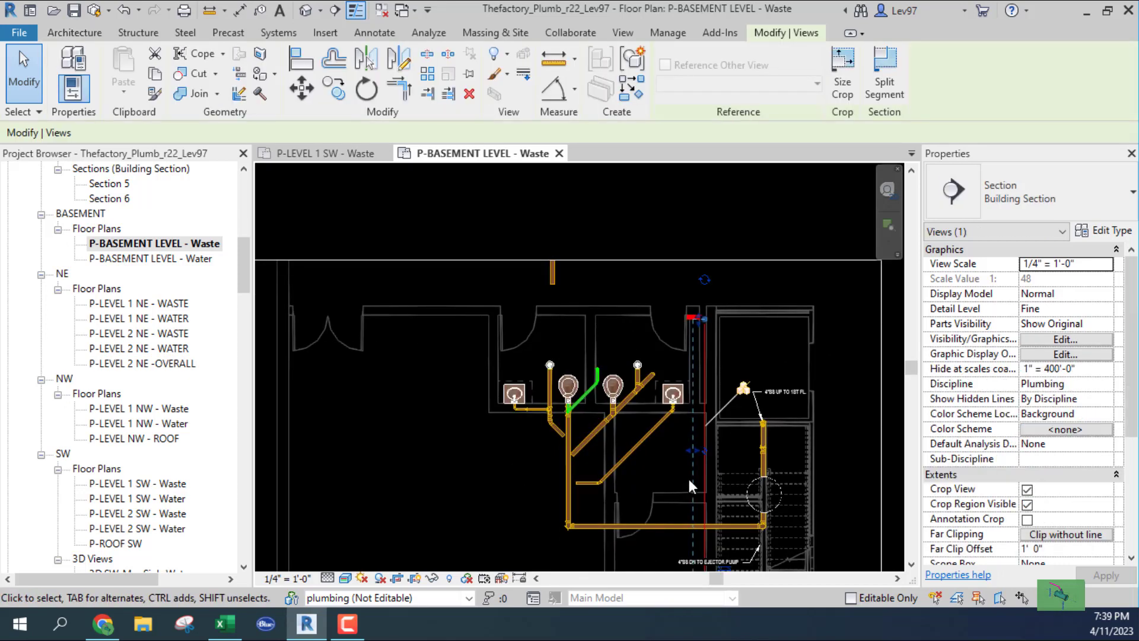
pyautogui.moveTo(700, 482); pyautogui.dragTo(468, 456)
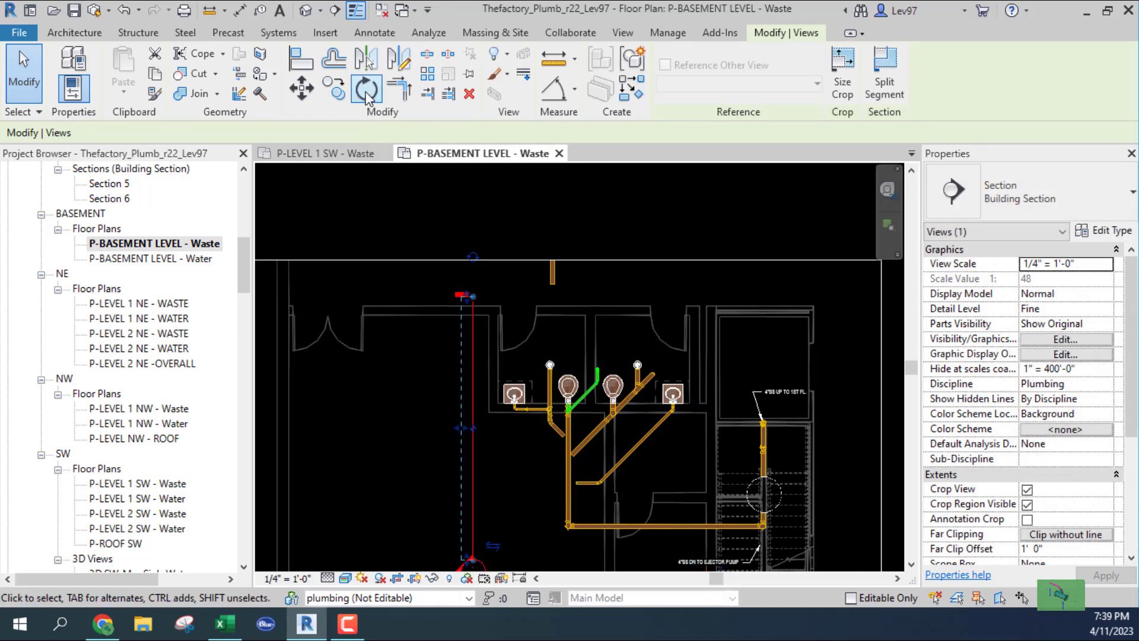
# - Rotate the section line 90 degrees about a point on the line so it crosses the waste main
pyautogui.click(366, 90)
pyautogui.click(452, 133)
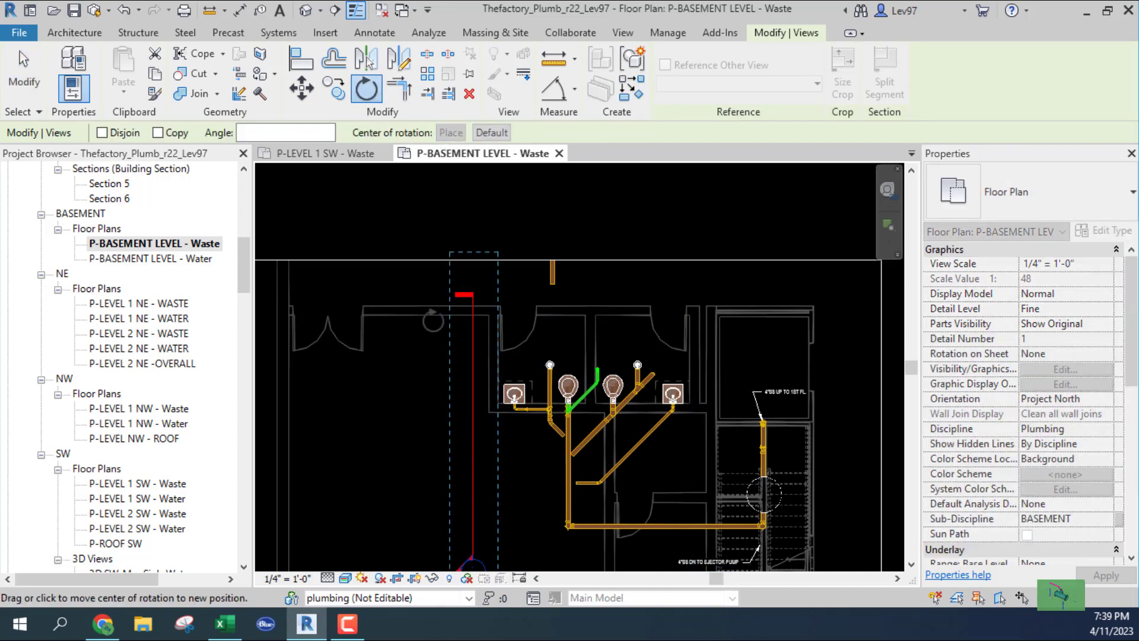
pyautogui.click(473, 455)
pyautogui.click(543, 454)
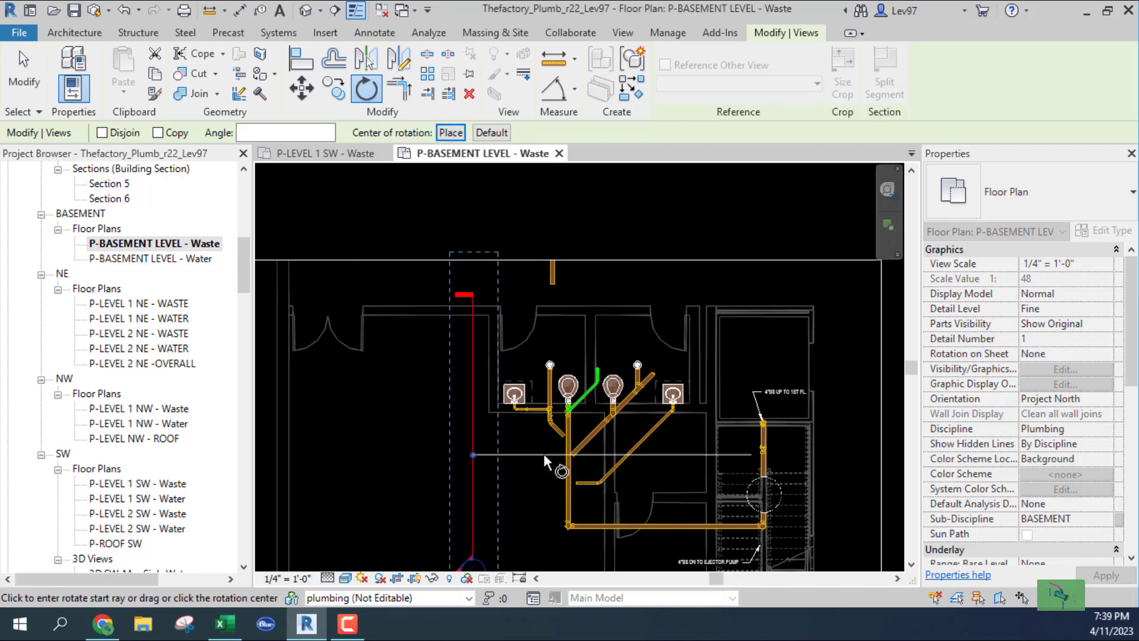
pyautogui.write('90')
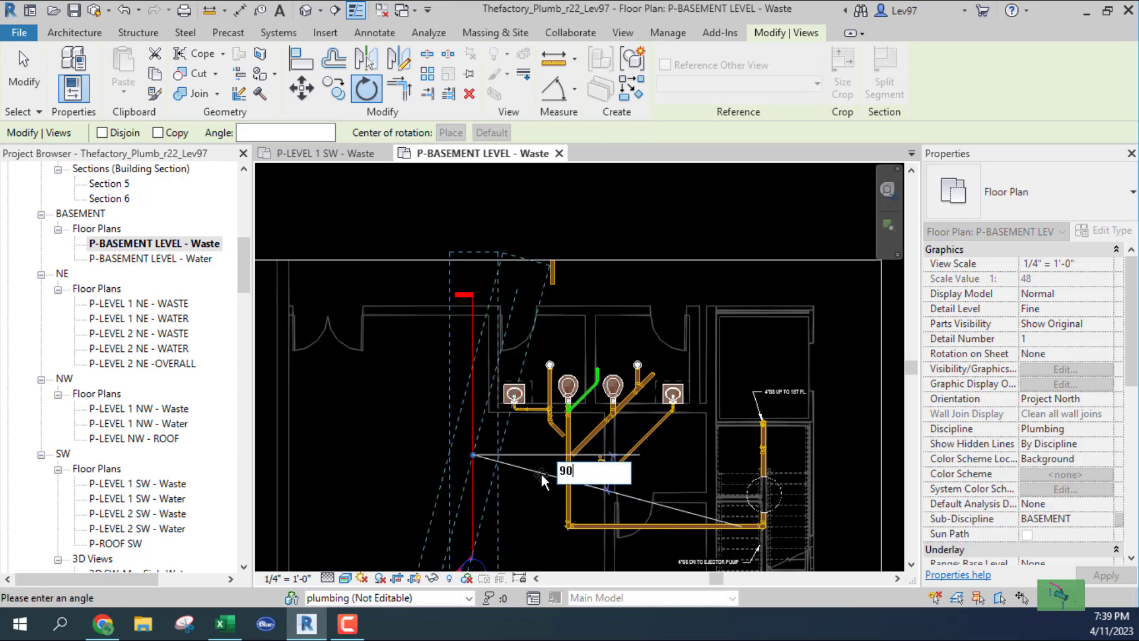
pyautogui.press('Return')
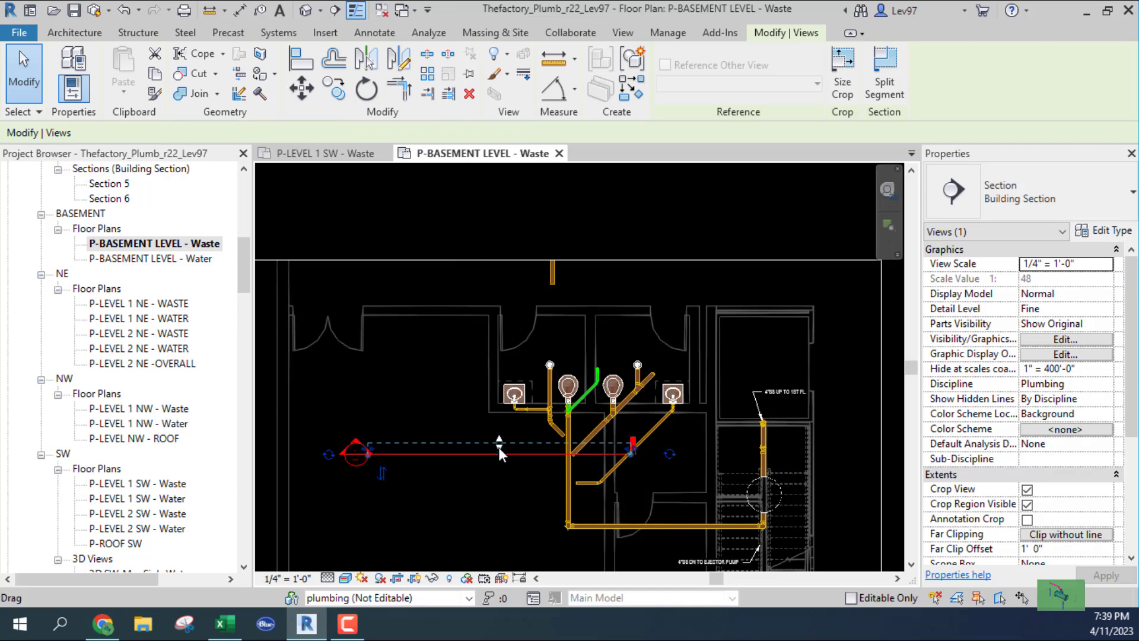
# - Set the section's far clip depth to about 2' 1 5/8" to cover the short branch, and open its section view
pyautogui.moveTo(498, 444)
pyautogui.mouseDown()
pyautogui.moveTo(490, 428)
pyautogui.moveTo(511, 455)
pyautogui.mouseUp()
pyautogui.scroll(5, 535, 438)
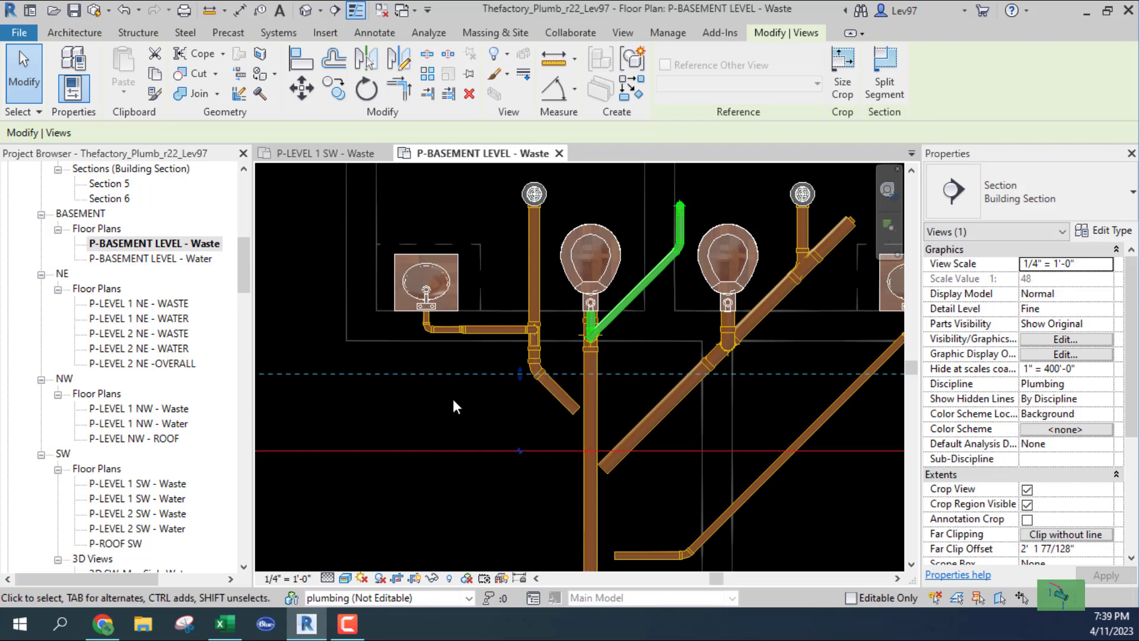
pyautogui.moveTo(431, 421); pyautogui.dragTo(463, 413, button='middle')
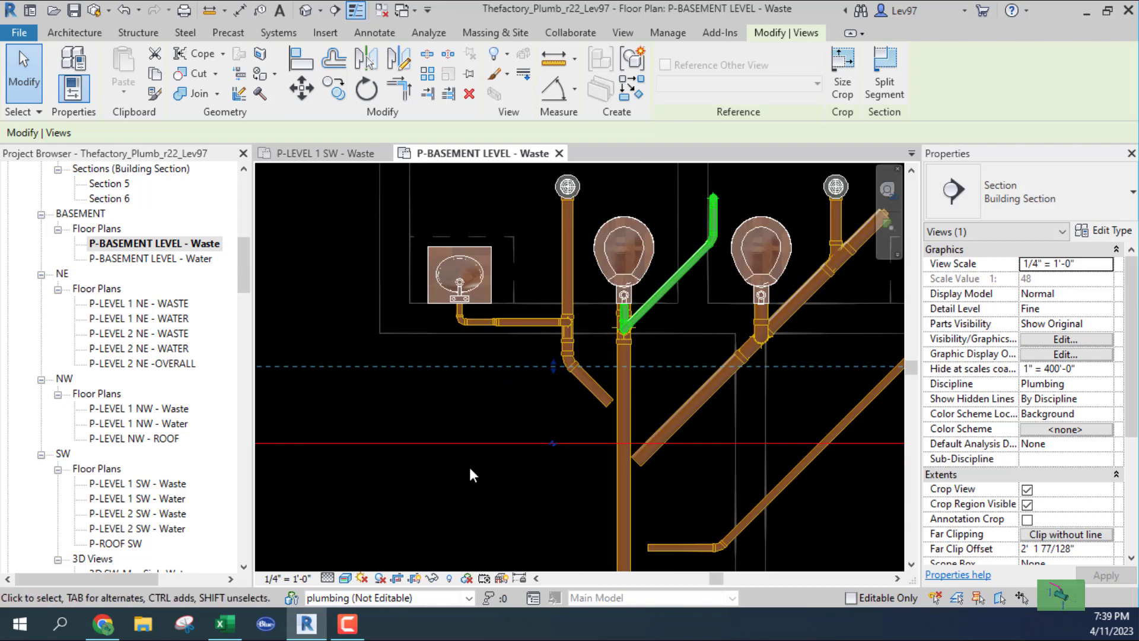
pyautogui.rightClick(369, 514)
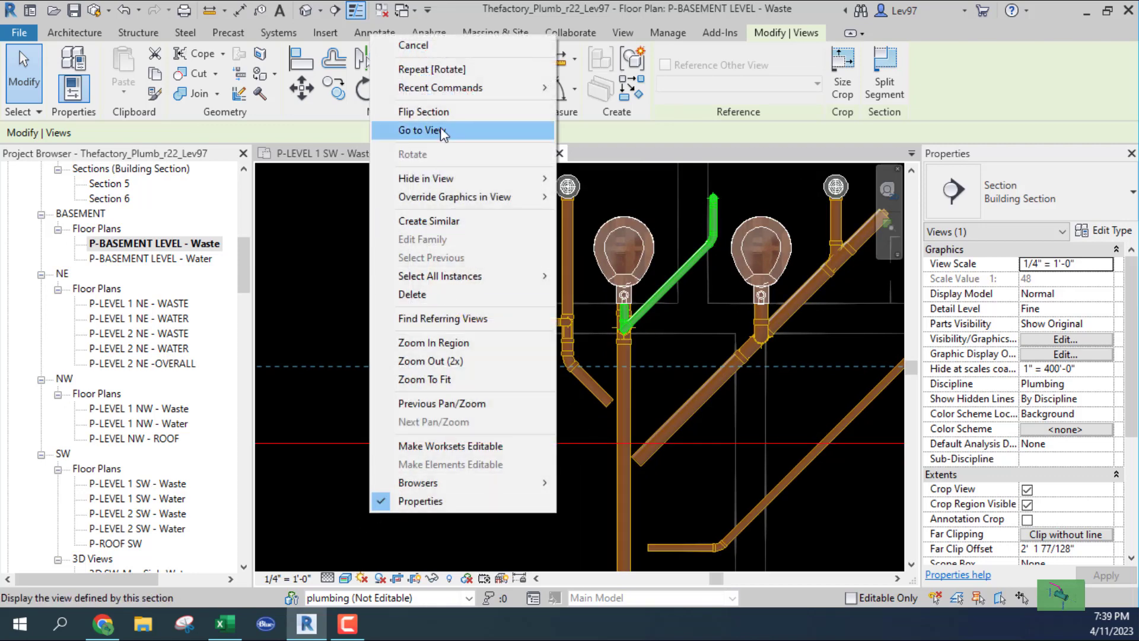
pyautogui.click(439, 130)
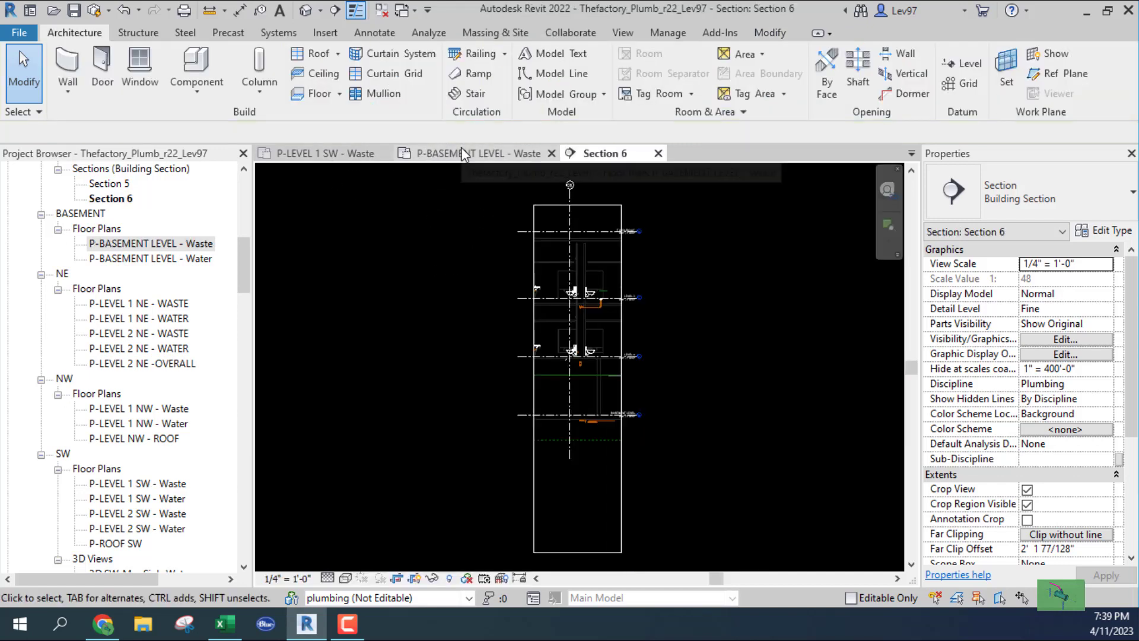
# - Close the P-LEVEL 1 SW - Waste view and return to the basement waste plan
pyautogui.click(325, 159)
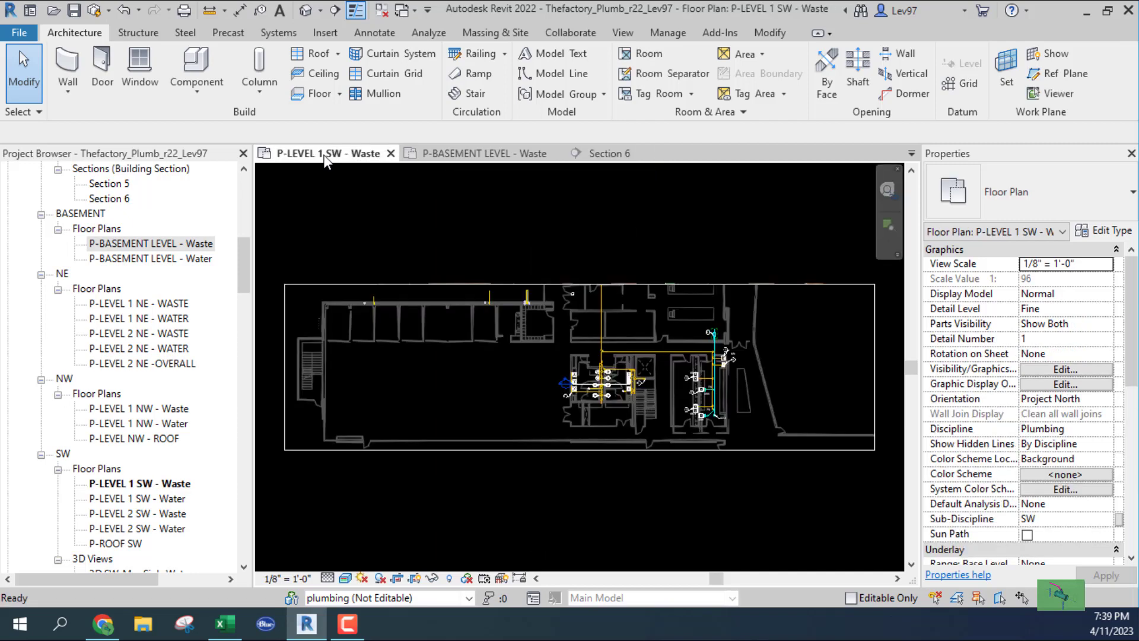
pyautogui.click(391, 153)
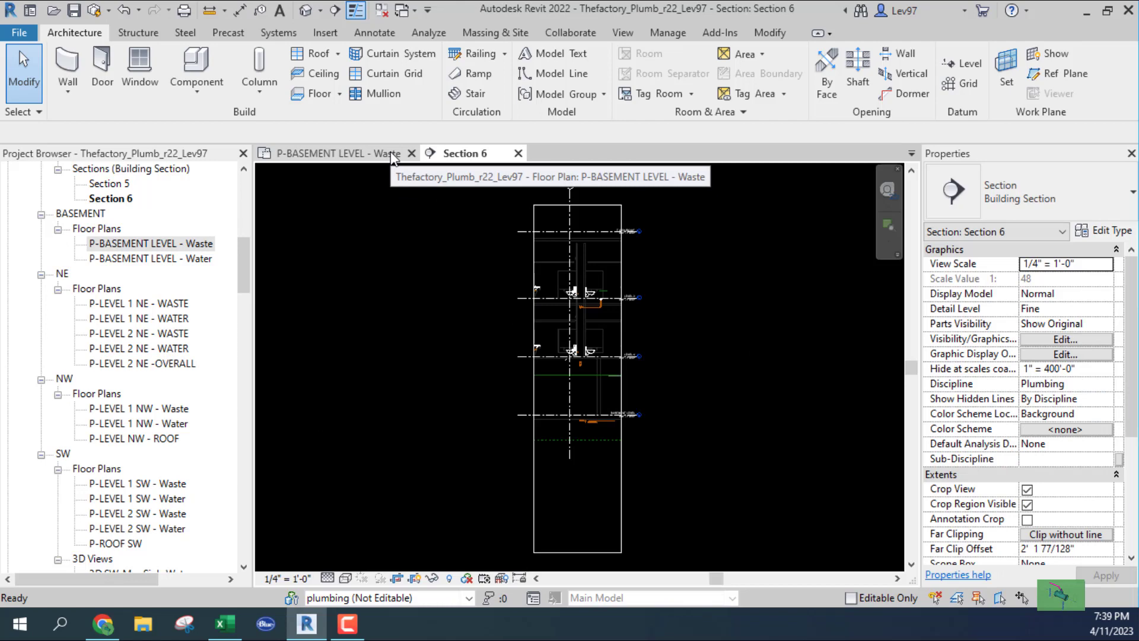
pyautogui.click(391, 155)
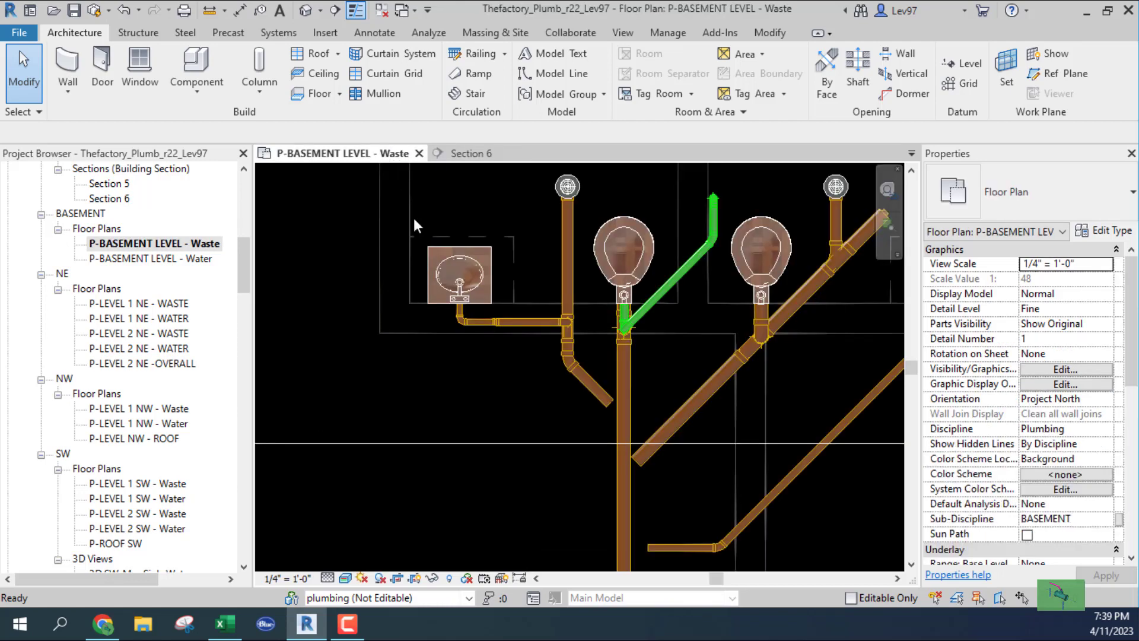
# - Select the vertical waste main in plan and compare its height with the short diagonal branch in Section 6
pyautogui.click(623, 416)
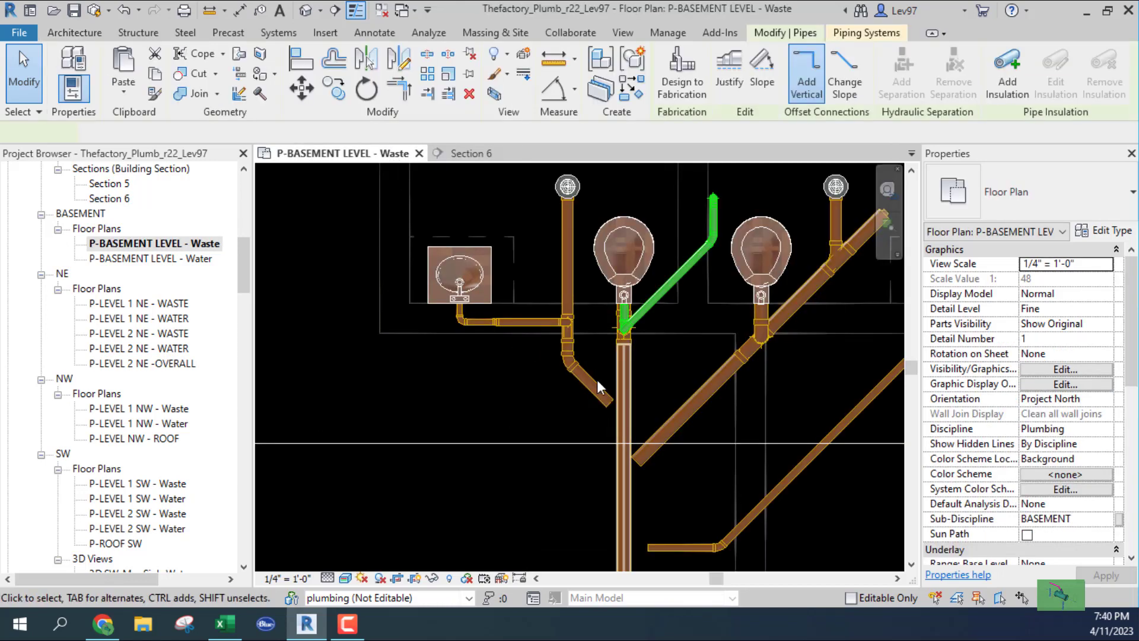
pyautogui.click(479, 154)
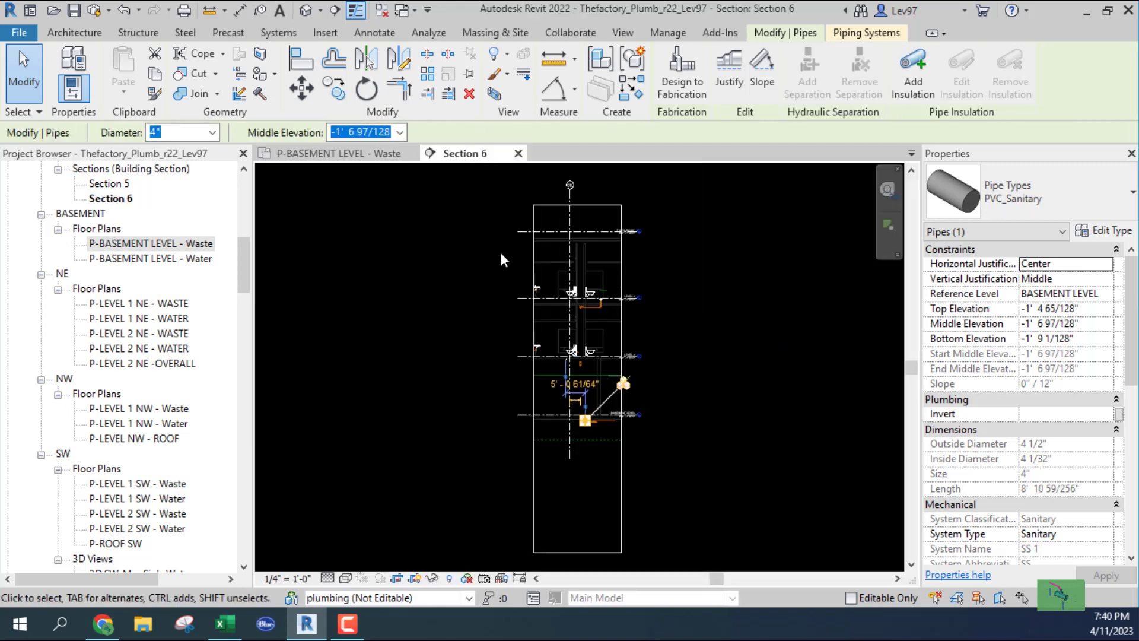
pyautogui.scroll(6, 586, 429)
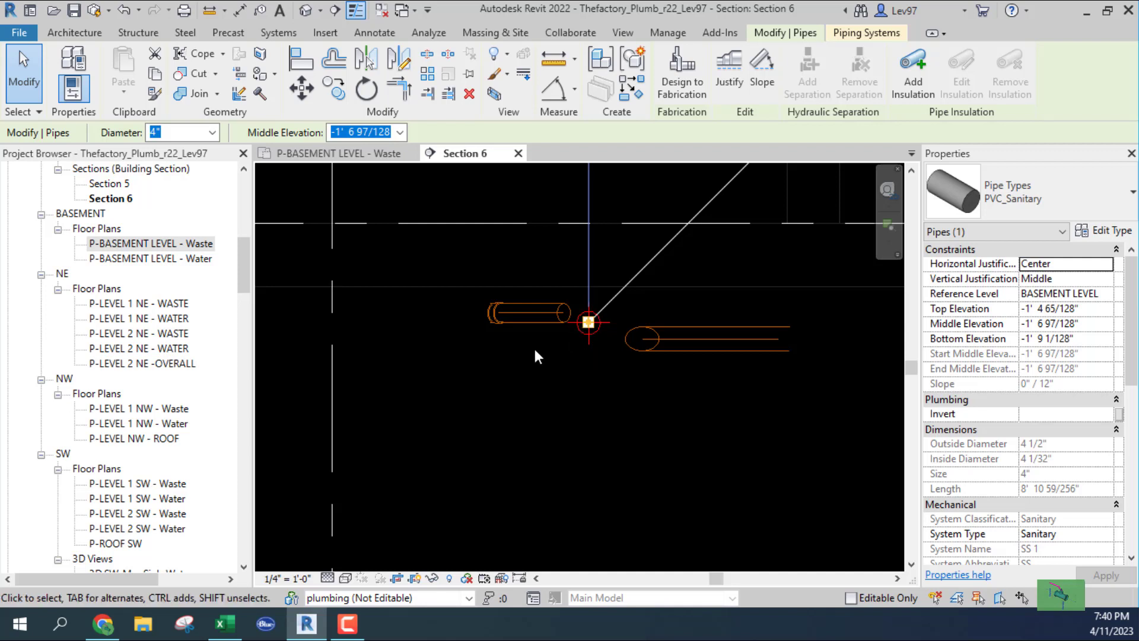
pyautogui.scroll(1, 534, 349)
pyautogui.click(546, 304)
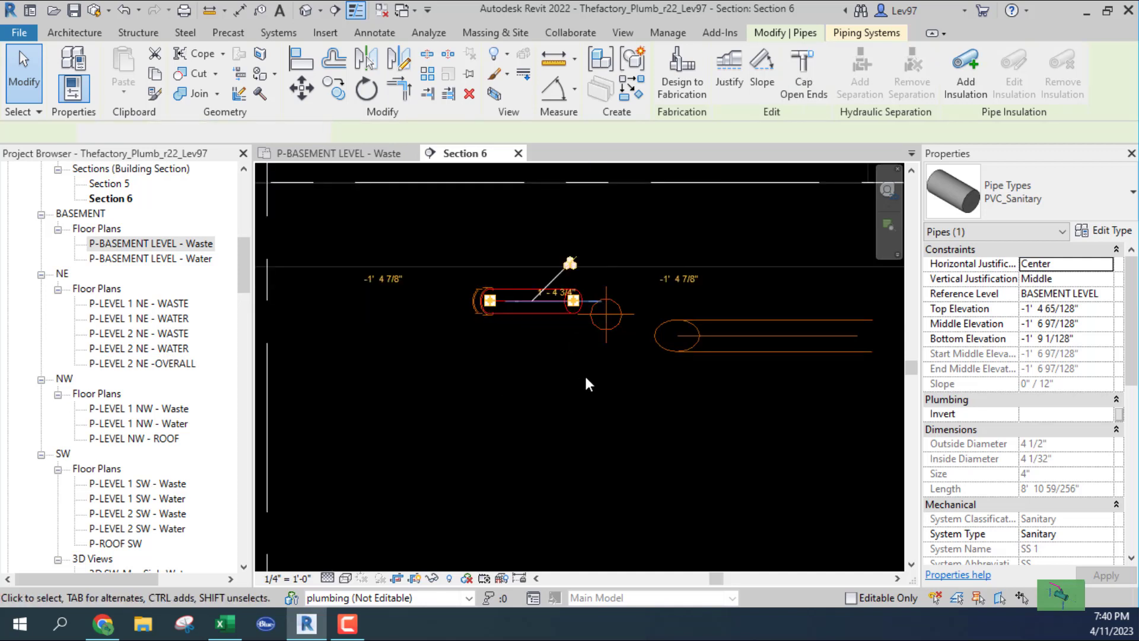
# - Select the western floor drain's pipe in the basement plan and inspect it up close in the OVERALL BUILDING 3D view
pyautogui.click(380, 156)
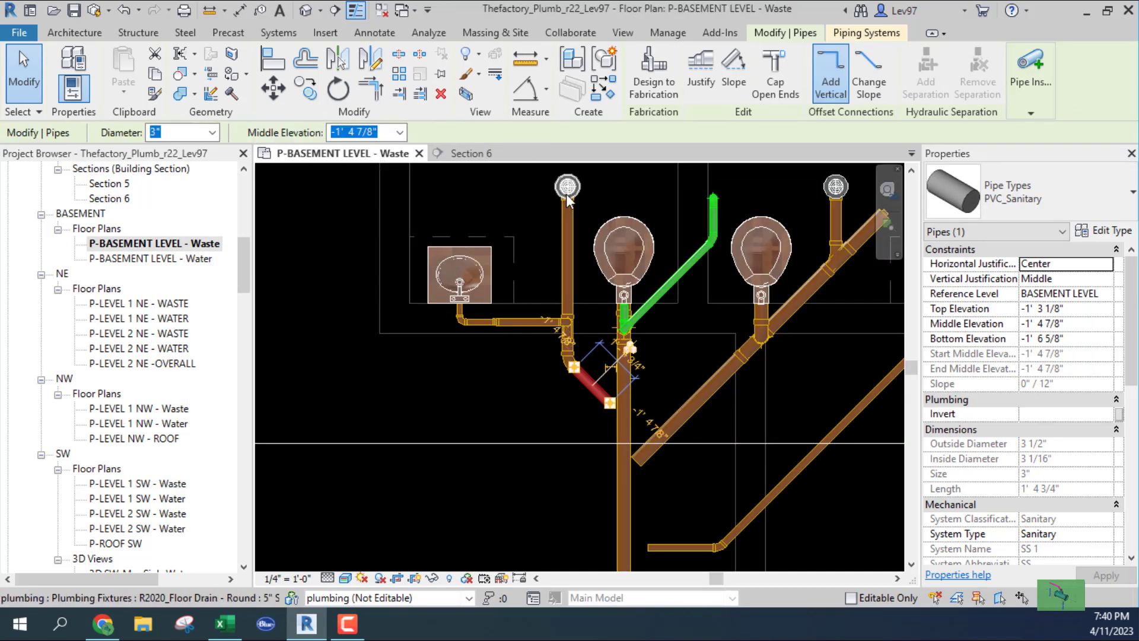
pyautogui.click(563, 269)
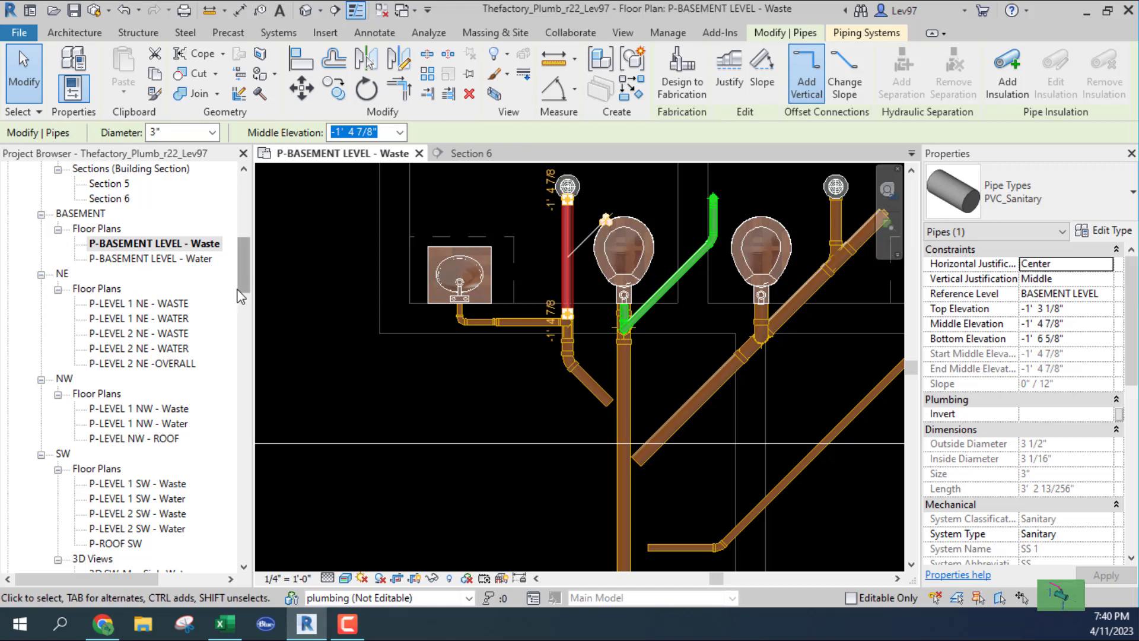
pyautogui.moveTo(242, 281); pyautogui.dragTo(246, 239)
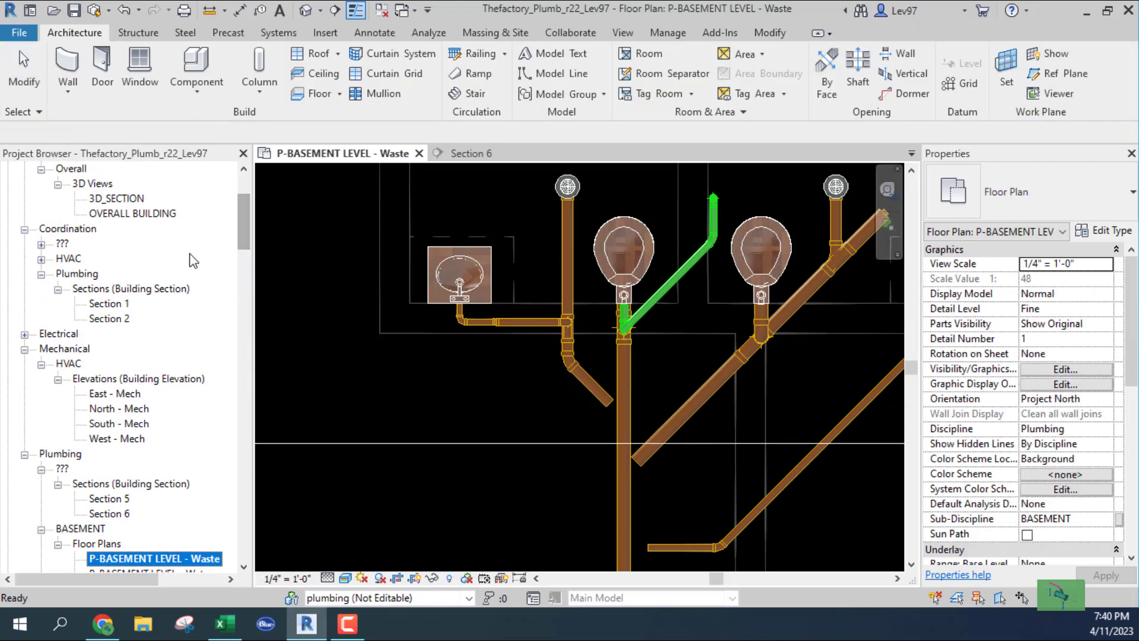
pyautogui.doubleClick(125, 214)
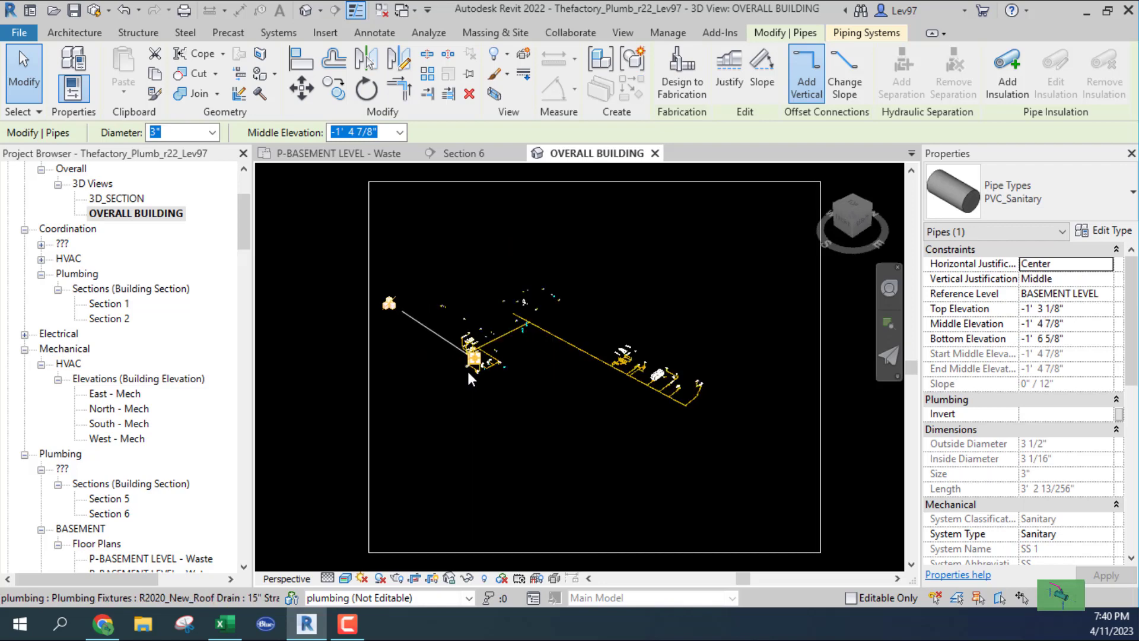
pyautogui.scroll(11, 469, 369)
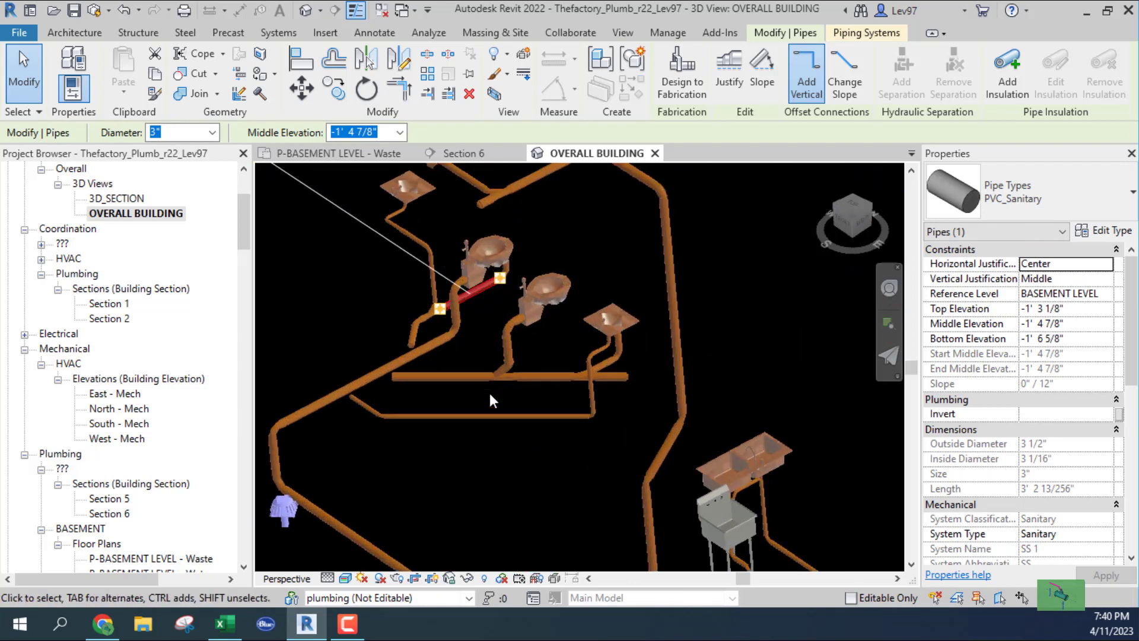
pyautogui.moveTo(492, 327); pyautogui.dragTo(651, 400, button='middle')
pyautogui.scroll(3, 600, 369)
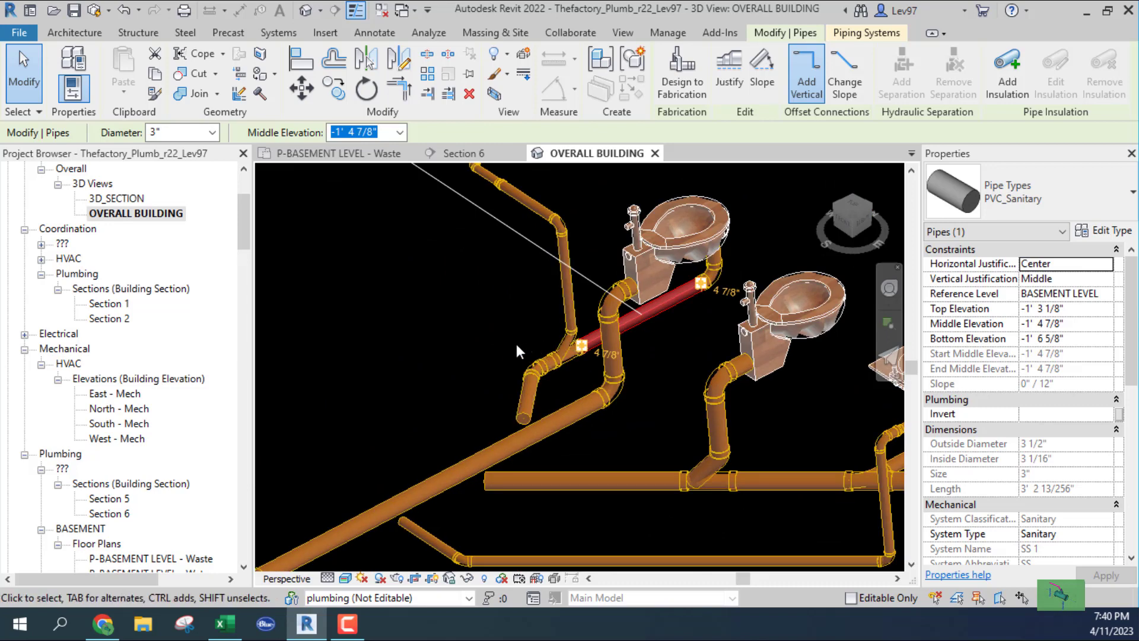
# - Try the Consistent Colors visual style in the 3D view and restore Realistic
pyautogui.click(342, 586)
pyautogui.click(379, 542)
pyautogui.click(344, 578)
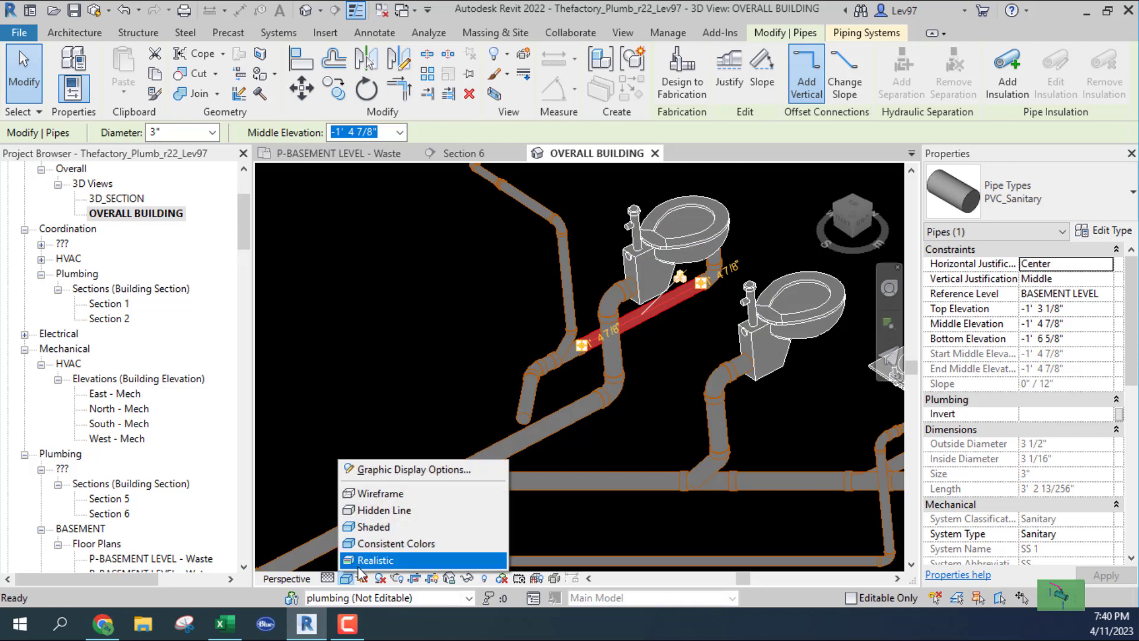
pyautogui.click(374, 562)
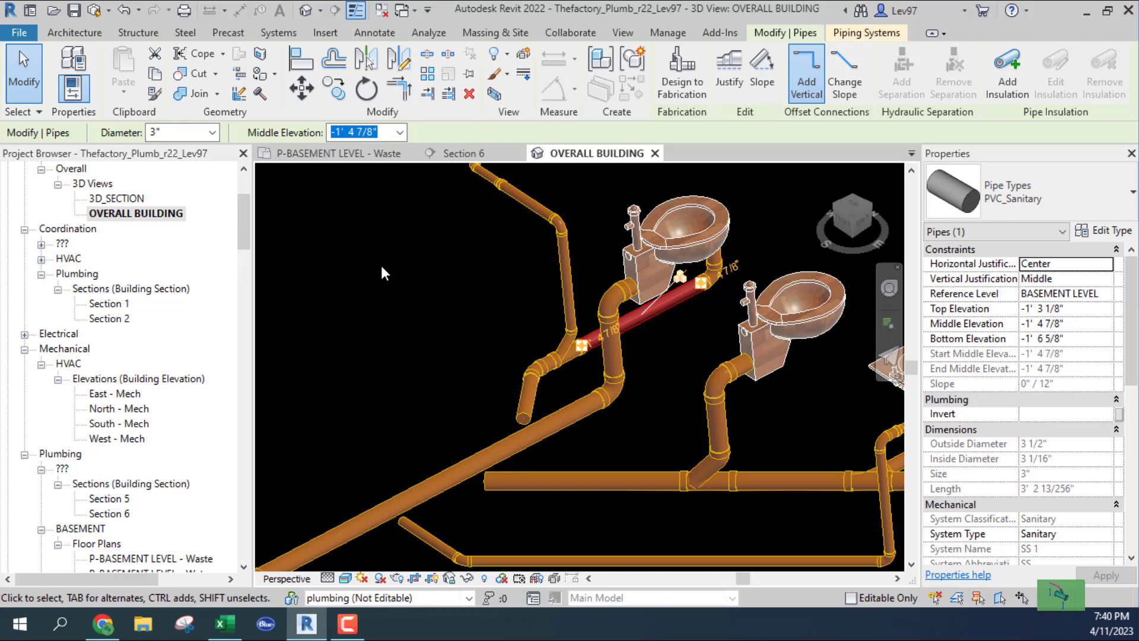
# - Tile the 3D, Section 6 and basement waste plan views and narrow the Project Browser and Properties palettes to enlarge the drawing area
pyautogui.click(623, 34)
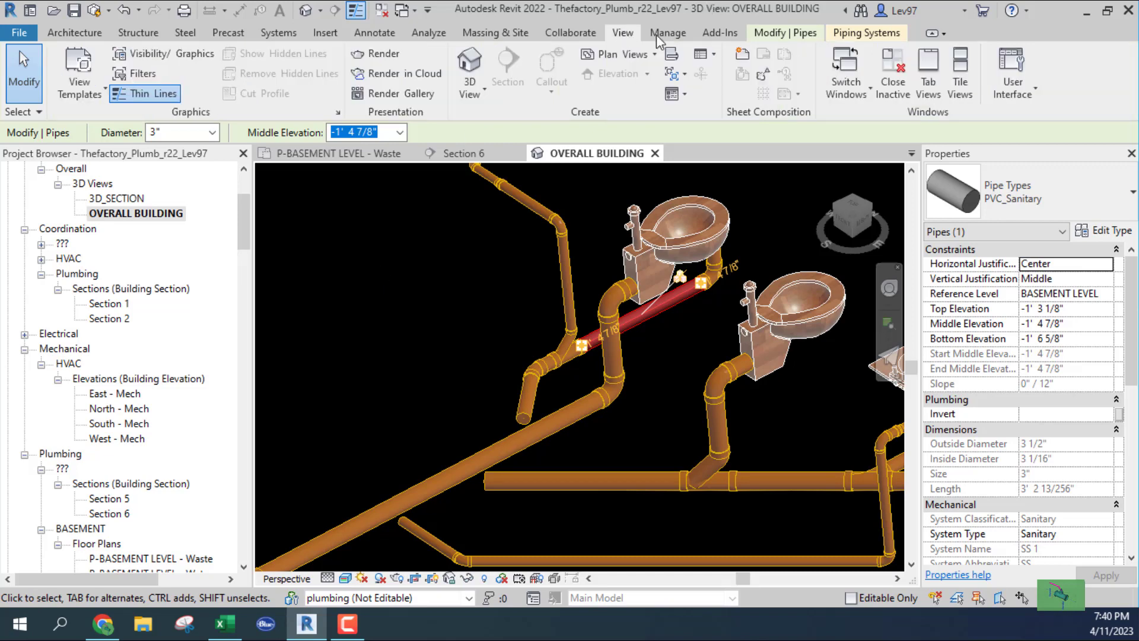
pyautogui.click(961, 94)
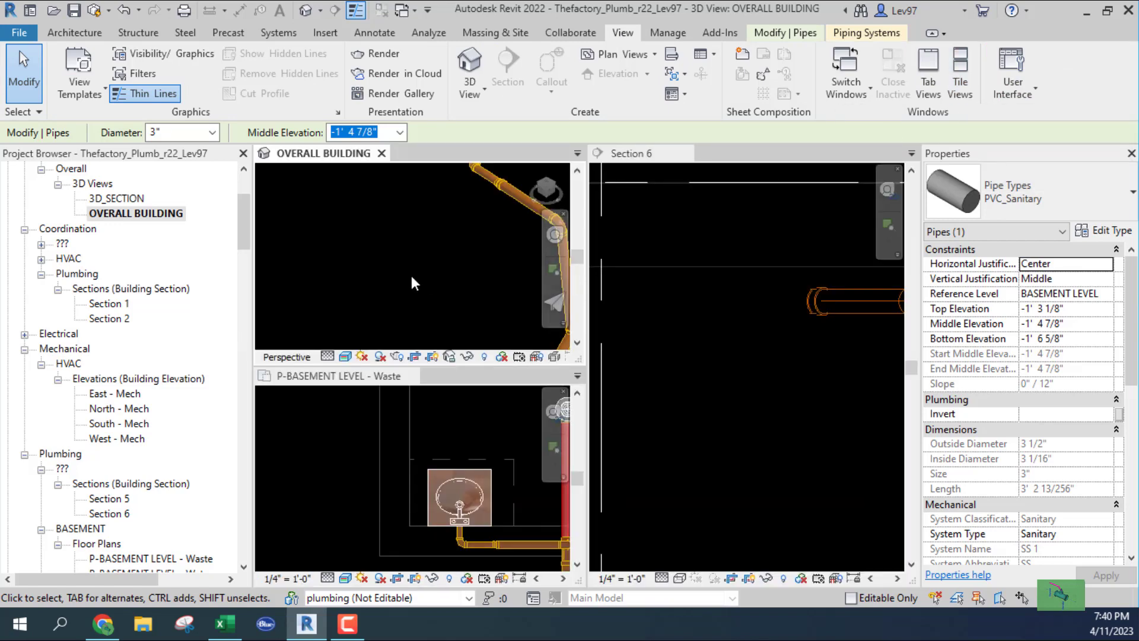
pyautogui.scroll(-5, 411, 273)
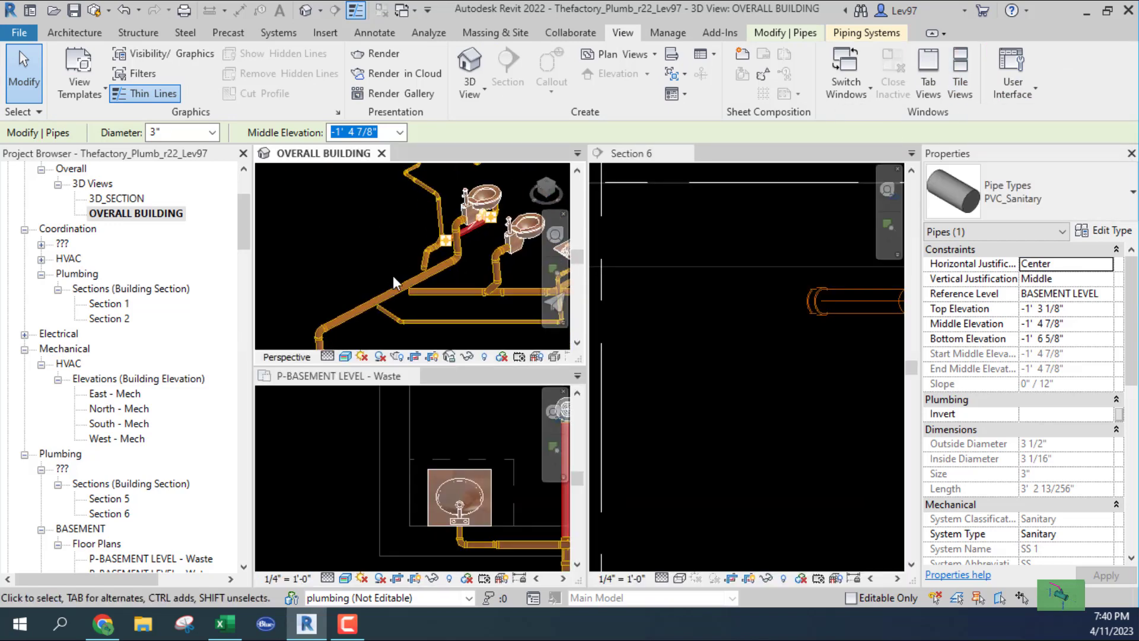
pyautogui.scroll(3, 399, 267)
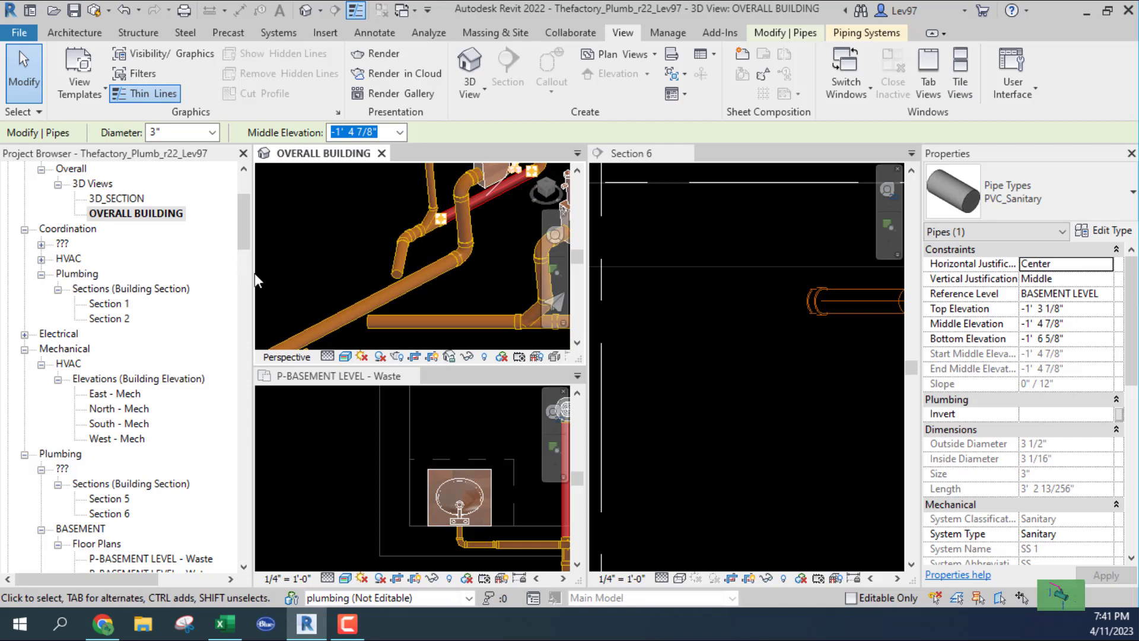
pyautogui.moveTo(252, 275); pyautogui.dragTo(207, 276)
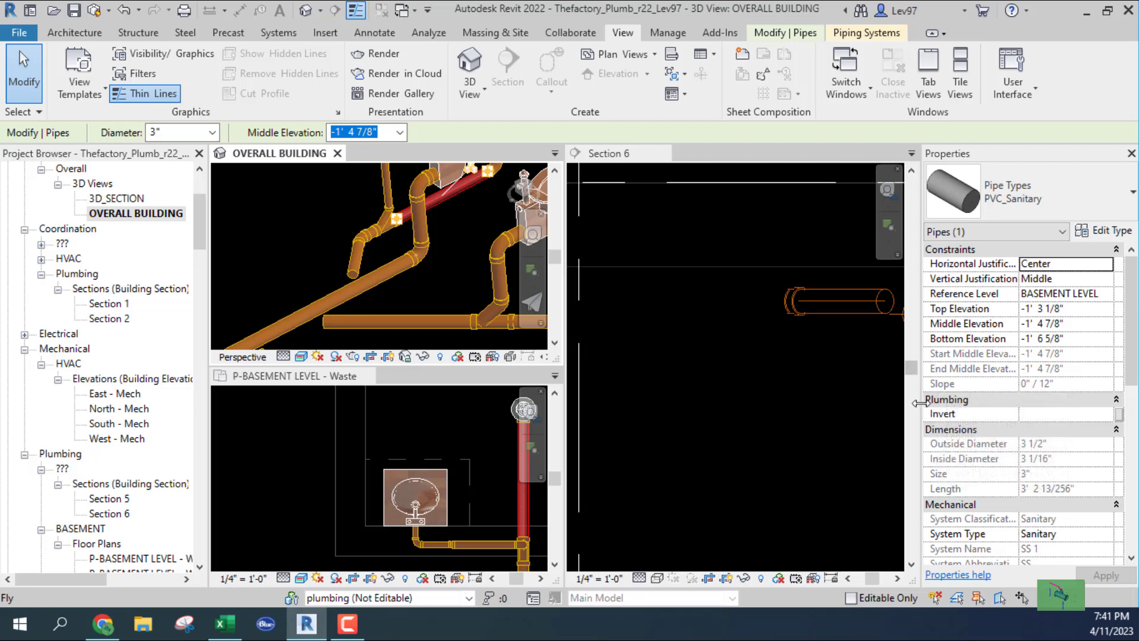
pyautogui.moveTo(923, 409); pyautogui.dragTo(957, 409)
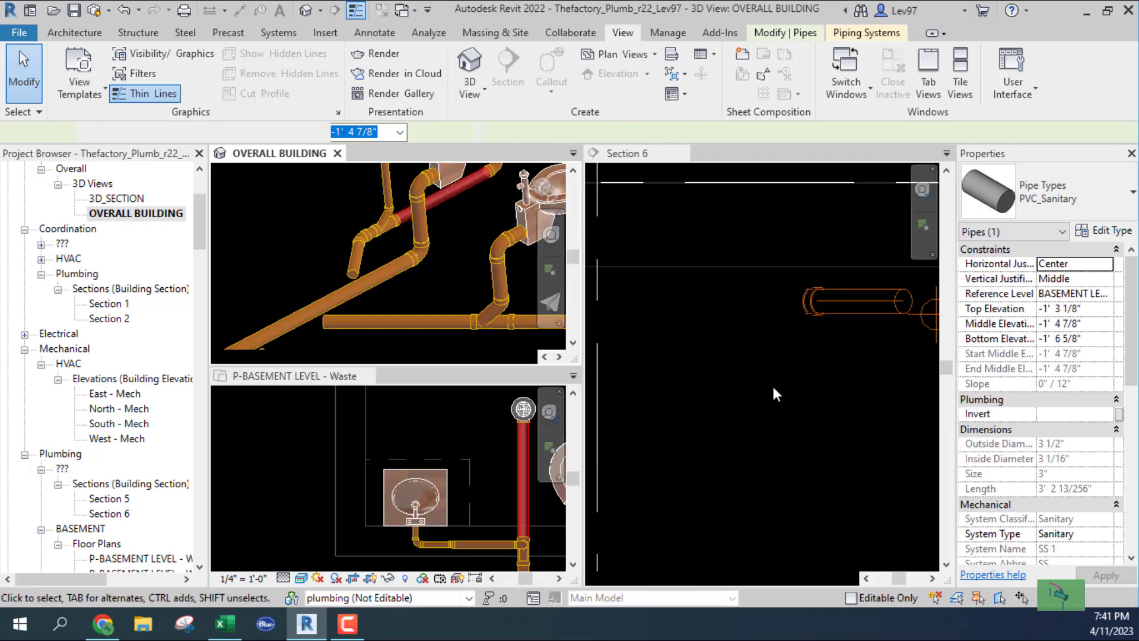
# - Compare the elevations of the short 3" branch, the 4" main and the eastern 4" branch by selecting each in Section 6 and 3D
pyautogui.moveTo(771, 383); pyautogui.dragTo(661, 452, button='middle')
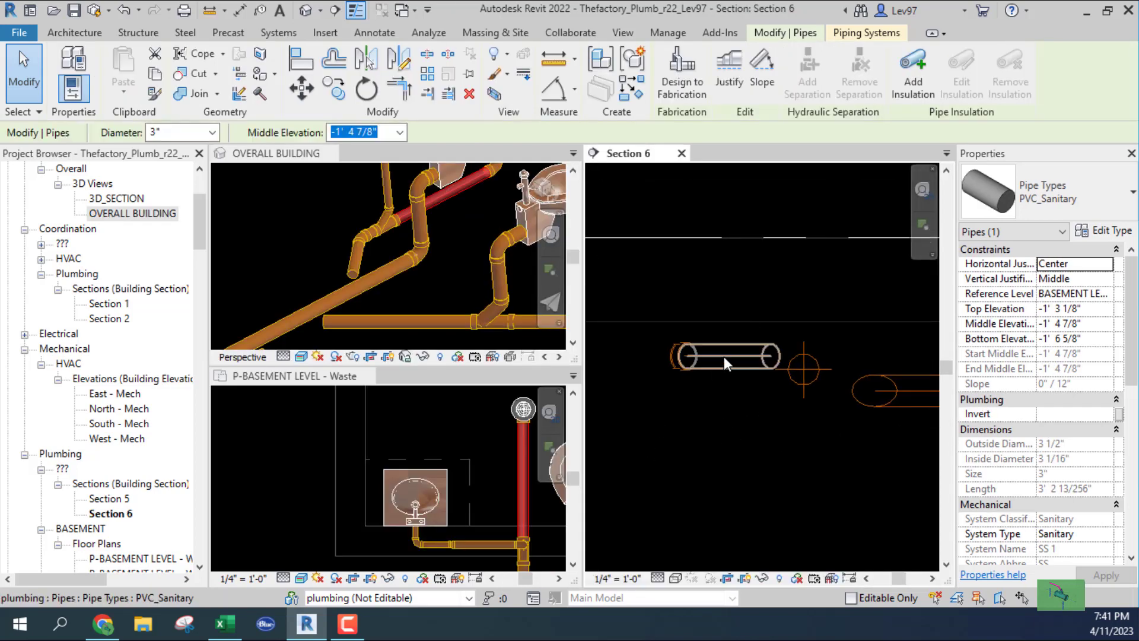
pyautogui.click(744, 358)
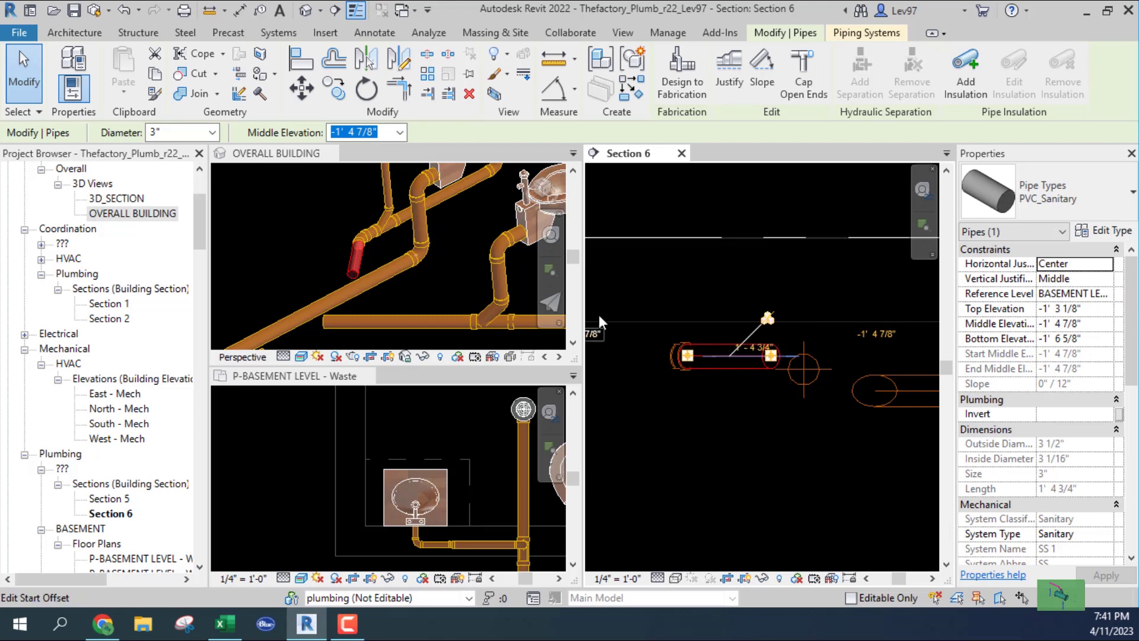
pyautogui.click(816, 363)
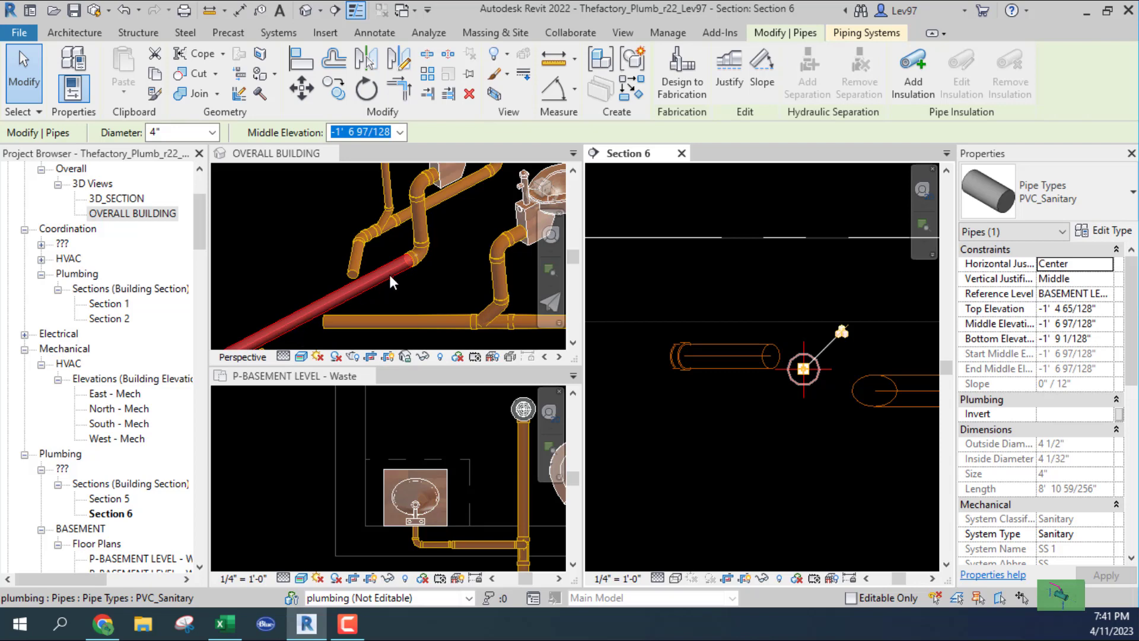
pyautogui.click(408, 324)
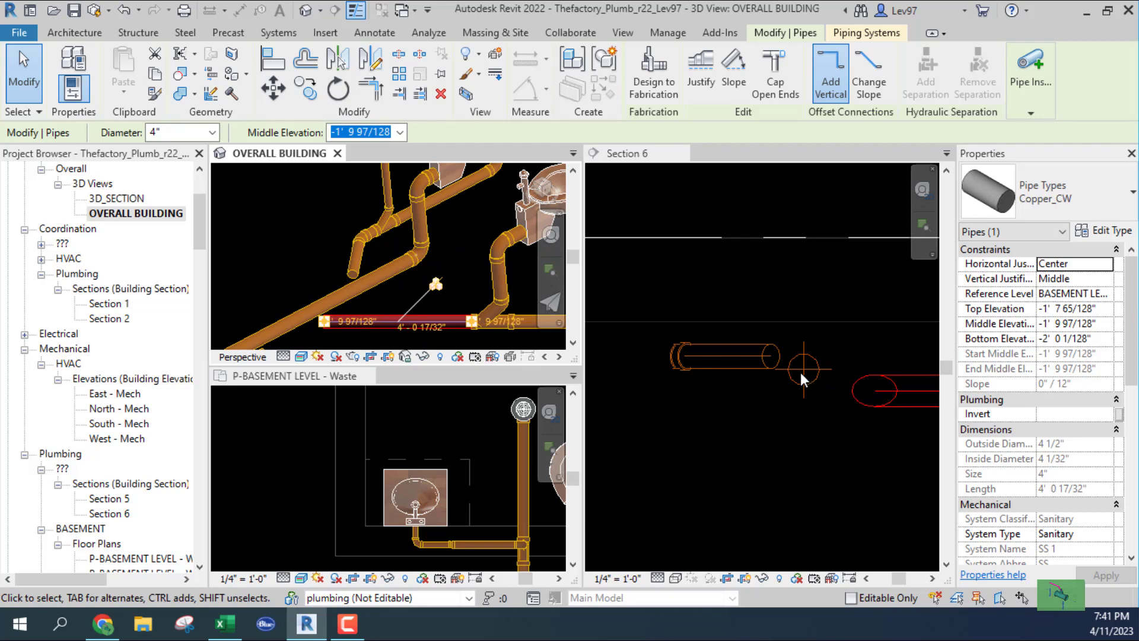
# - In the basement plan, move the Section 6 line south past the short 2" branch and extend its far clip offset to about 5' 6 5/8"
pyautogui.click(285, 487)
pyautogui.scroll(-2, 289, 504)
pyautogui.moveTo(292, 534); pyautogui.dragTo(255, 424, button='middle')
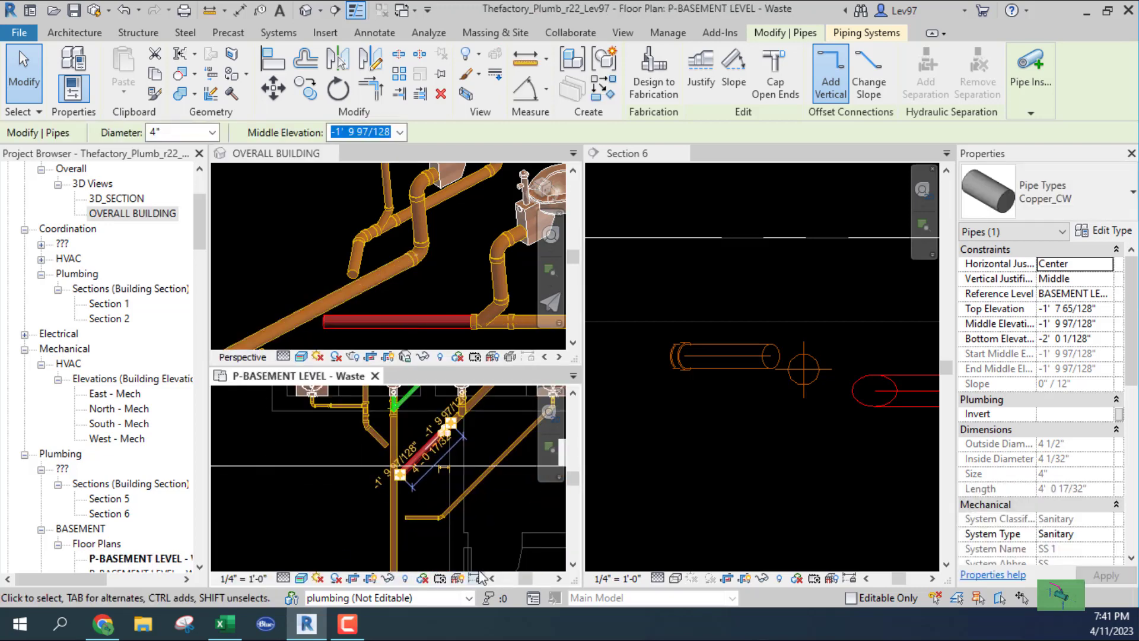
pyautogui.scroll(1, 475, 564)
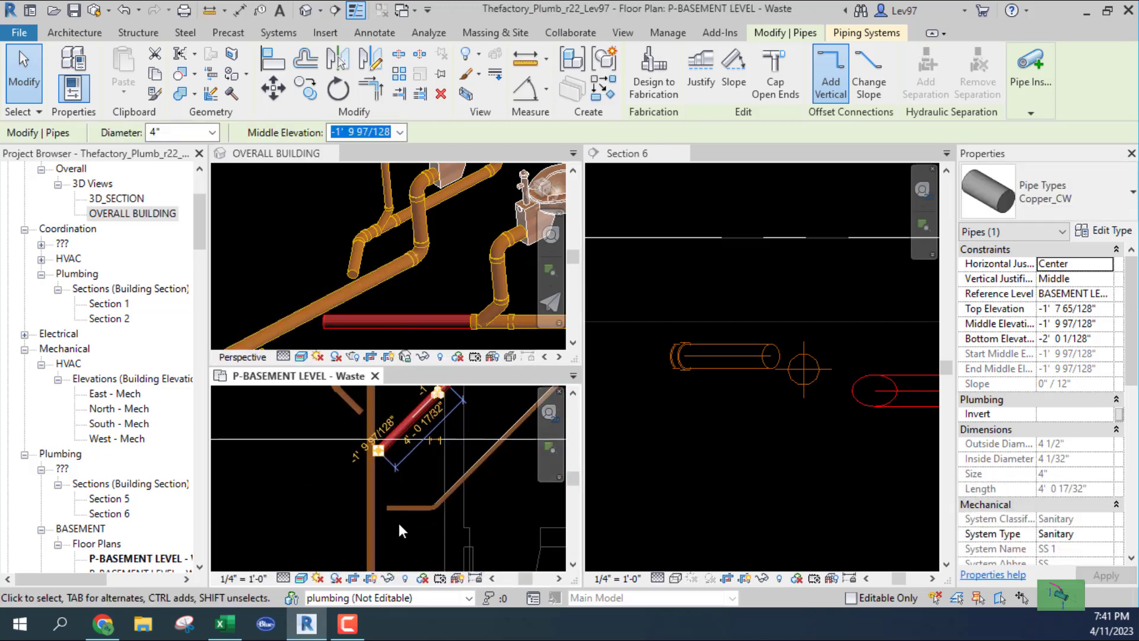
pyautogui.click(325, 440)
pyautogui.moveTo(319, 480); pyautogui.dragTo(332, 528)
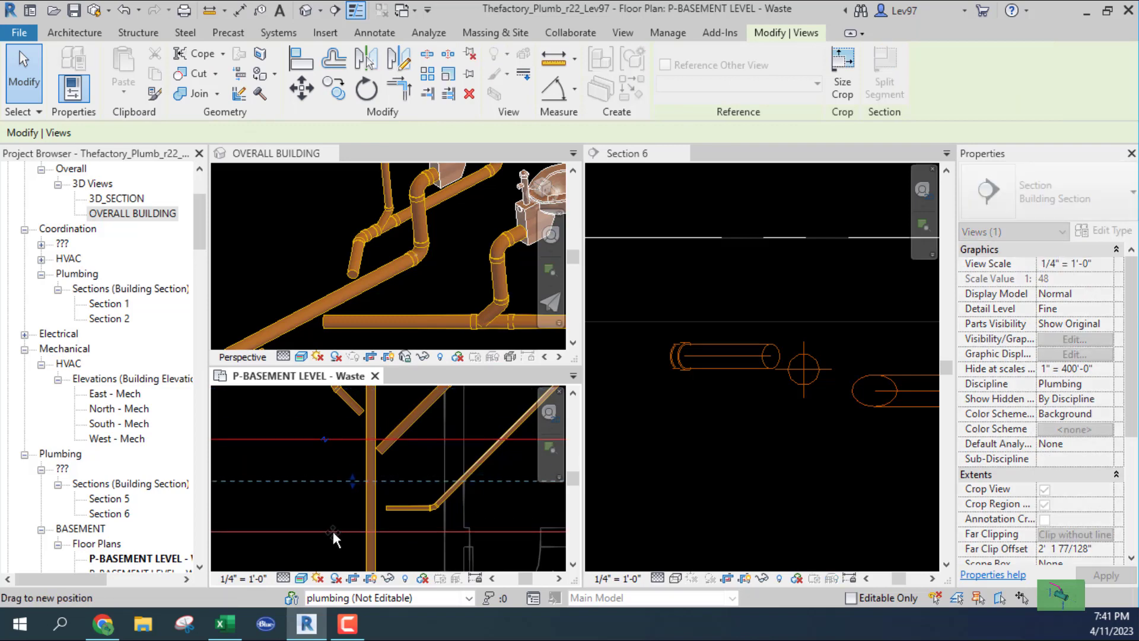
pyautogui.moveTo(354, 483); pyautogui.dragTo(355, 402)
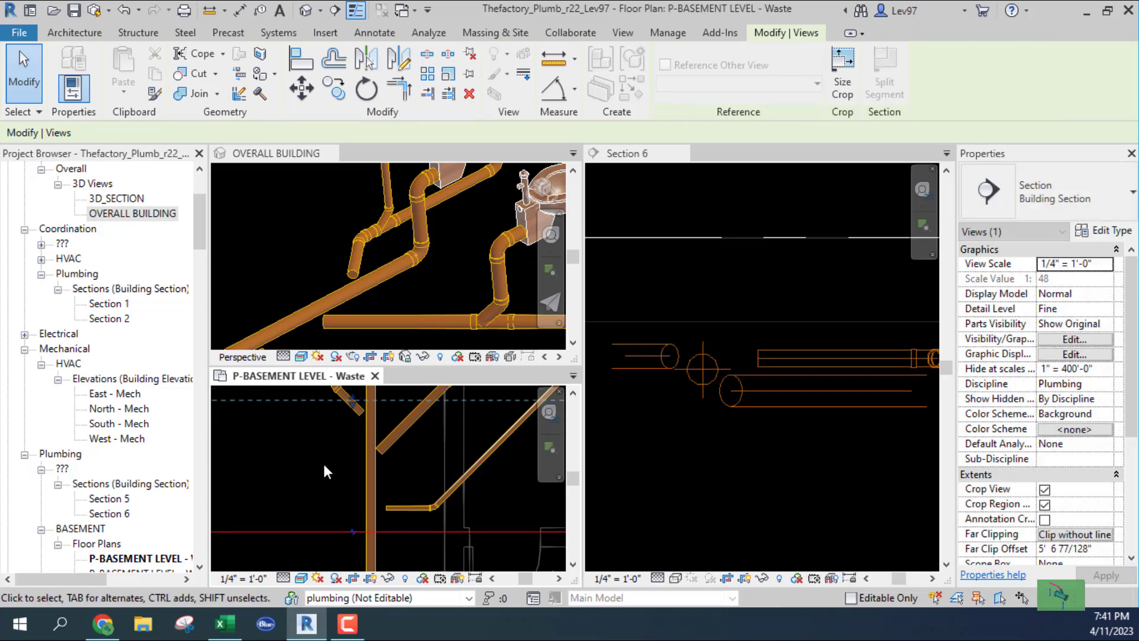
# - Select the 4" diagonal branch and the short 2" branch in Section 6 to compare their heights with the main
pyautogui.click(721, 522)
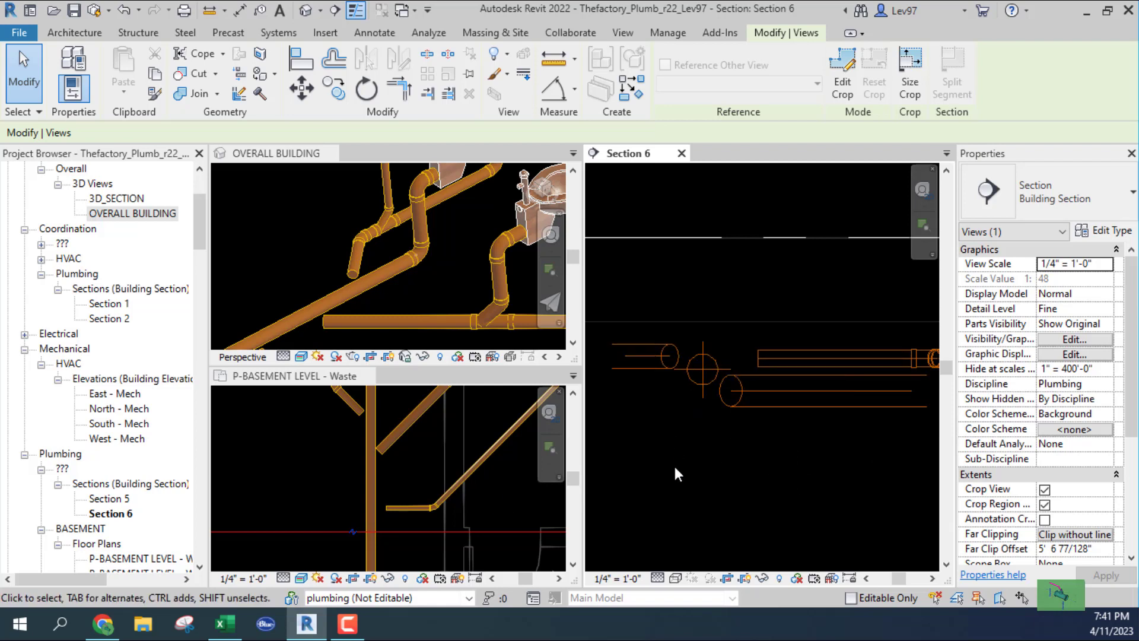
pyautogui.click(311, 462)
pyautogui.click(749, 476)
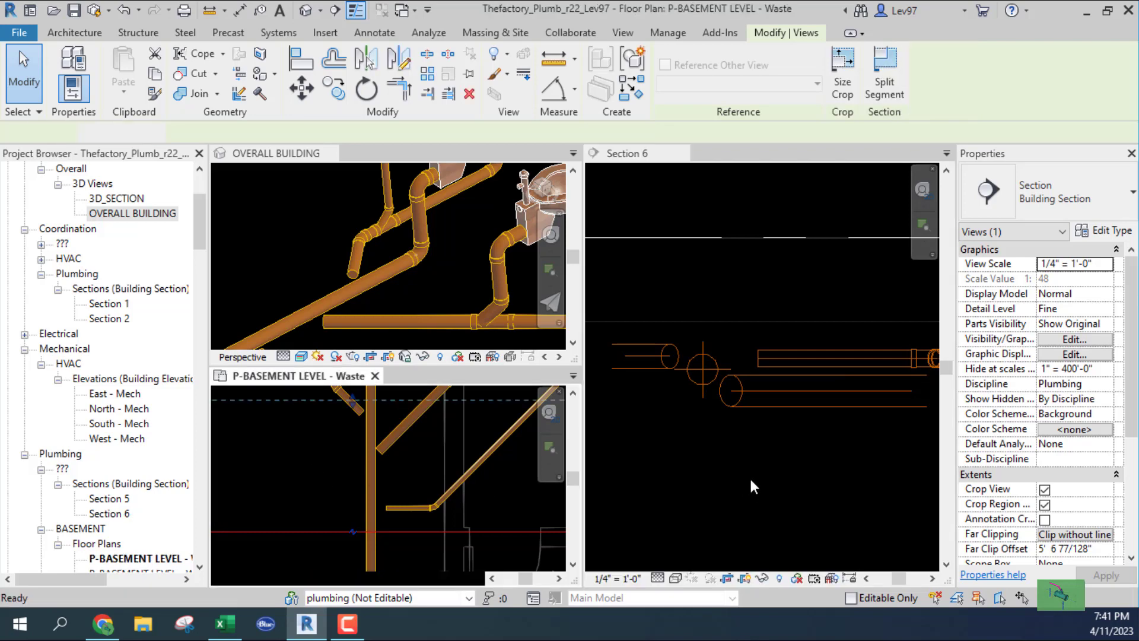
pyautogui.click(380, 515)
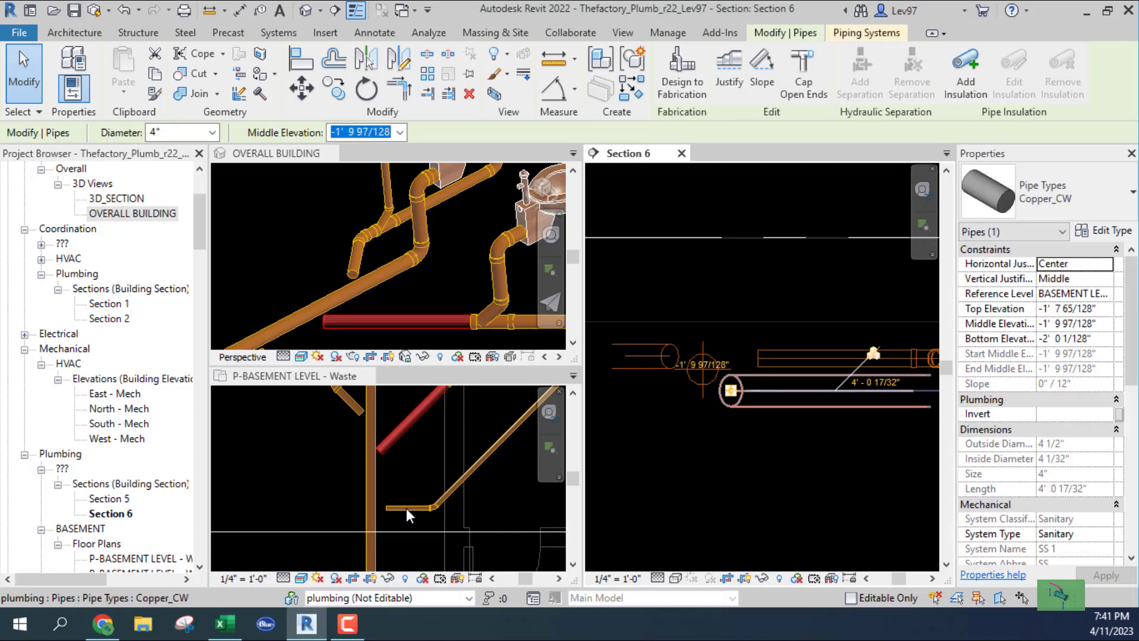
pyautogui.click(818, 356)
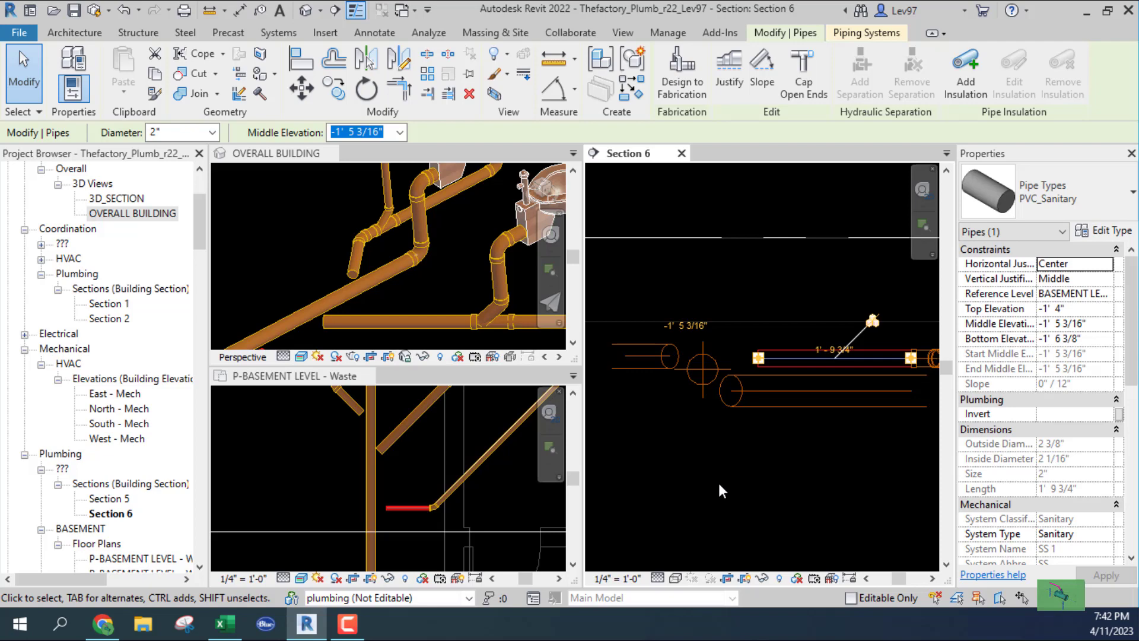
# - Examine how the waste branches approach the main in plan and 3D, and select the eastern toilet's vertical drop in the 3D view
pyautogui.scroll(-3, 329, 469)
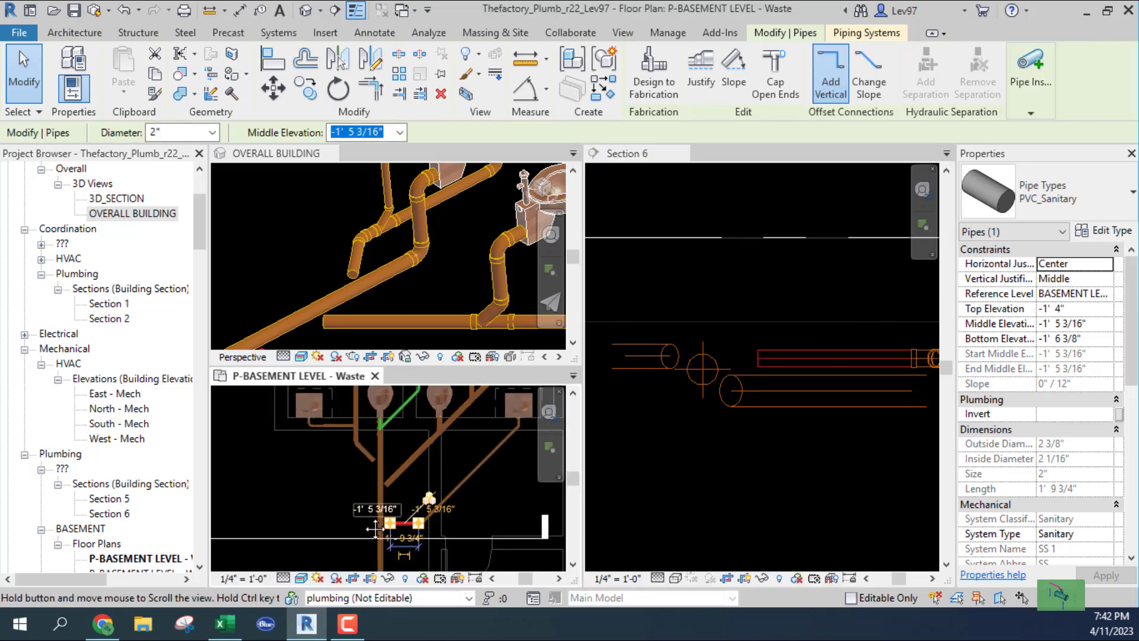
pyautogui.moveTo(329, 468); pyautogui.dragTo(386, 472, button='middle')
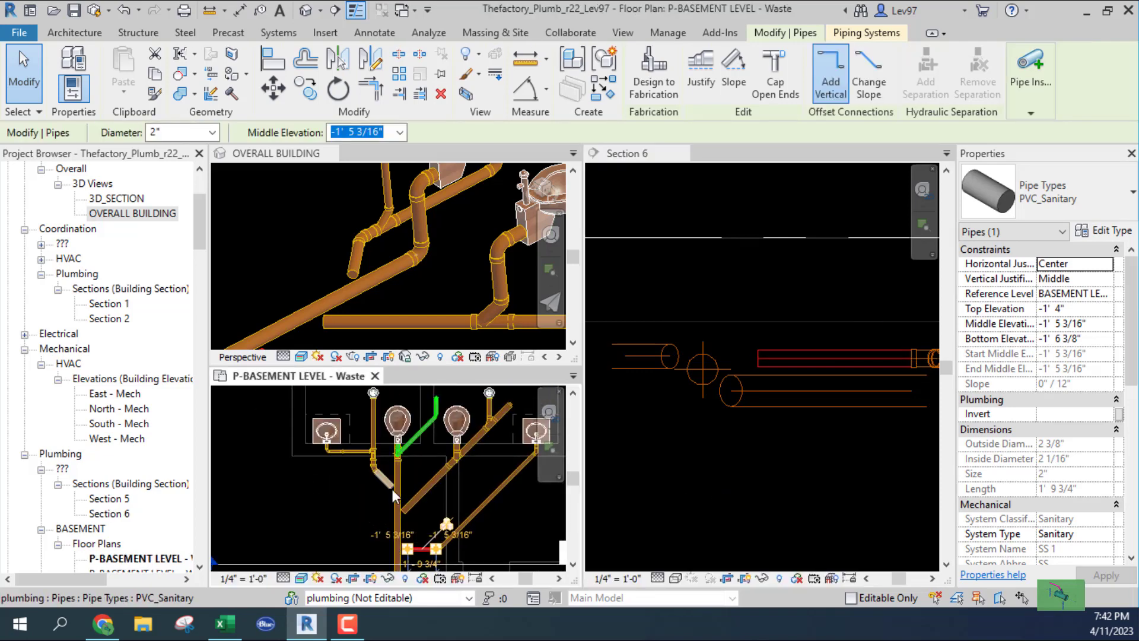
pyautogui.scroll(1, 382, 512)
pyautogui.moveTo(378, 515); pyautogui.dragTo(338, 477, button='middle')
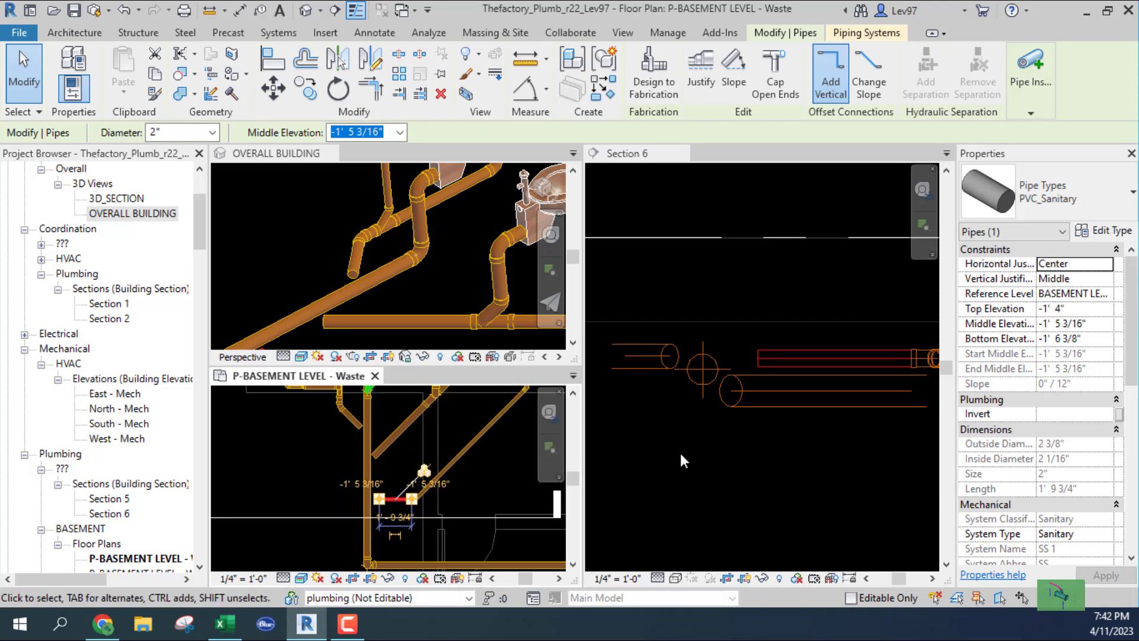
pyautogui.scroll(-3, 300, 261)
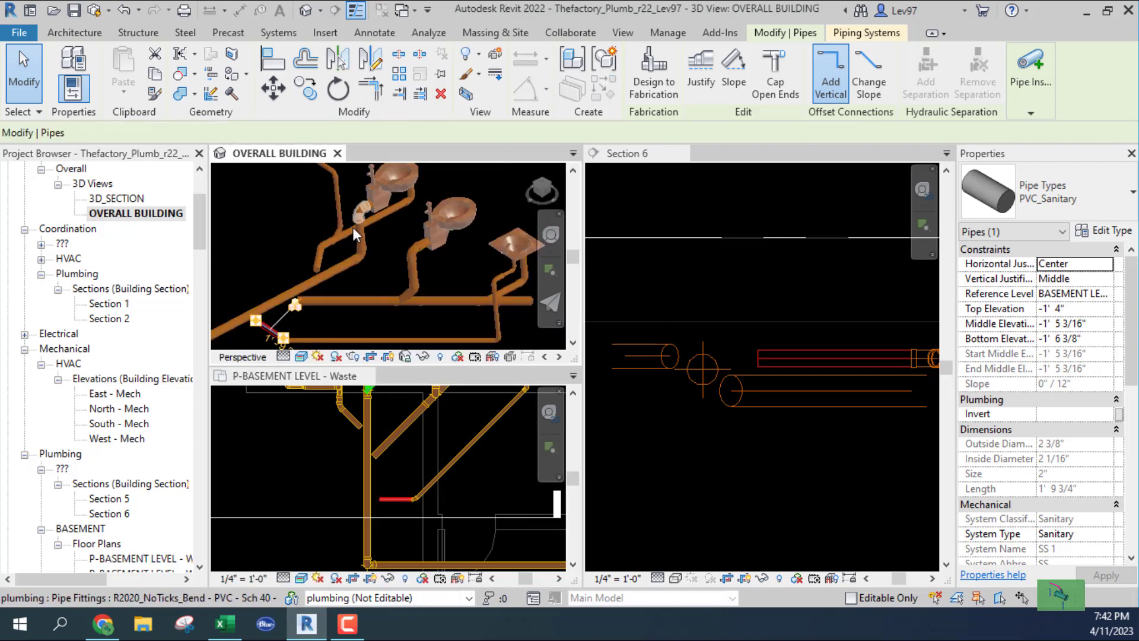
pyautogui.scroll(2, 375, 234)
pyautogui.moveTo(376, 302); pyautogui.dragTo(392, 287, button='middle')
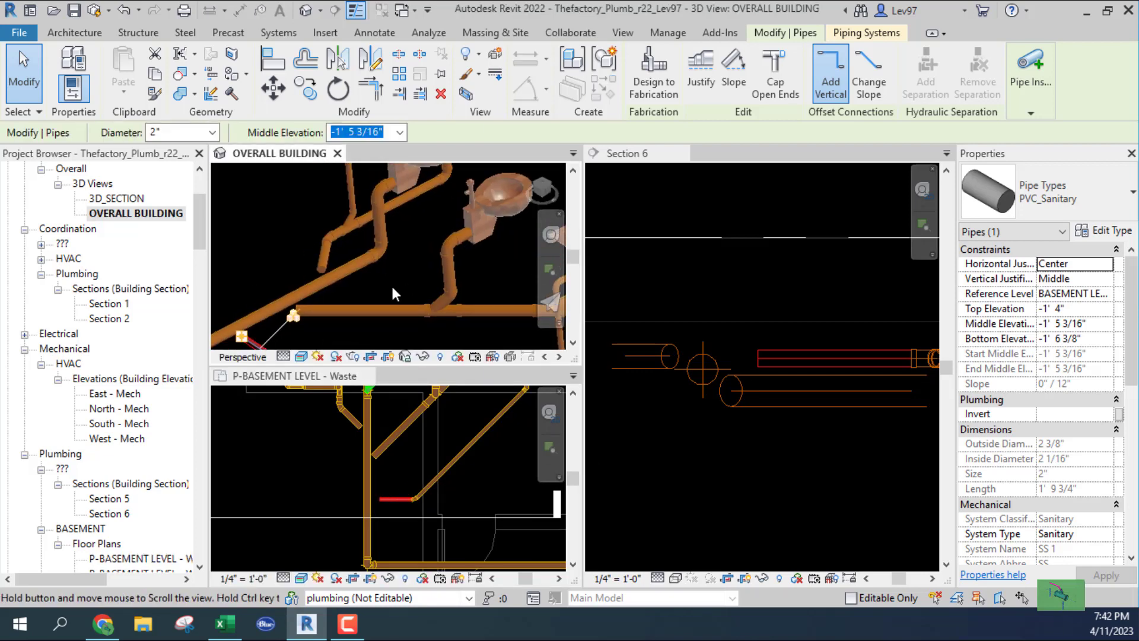
pyautogui.scroll(-2, 379, 275)
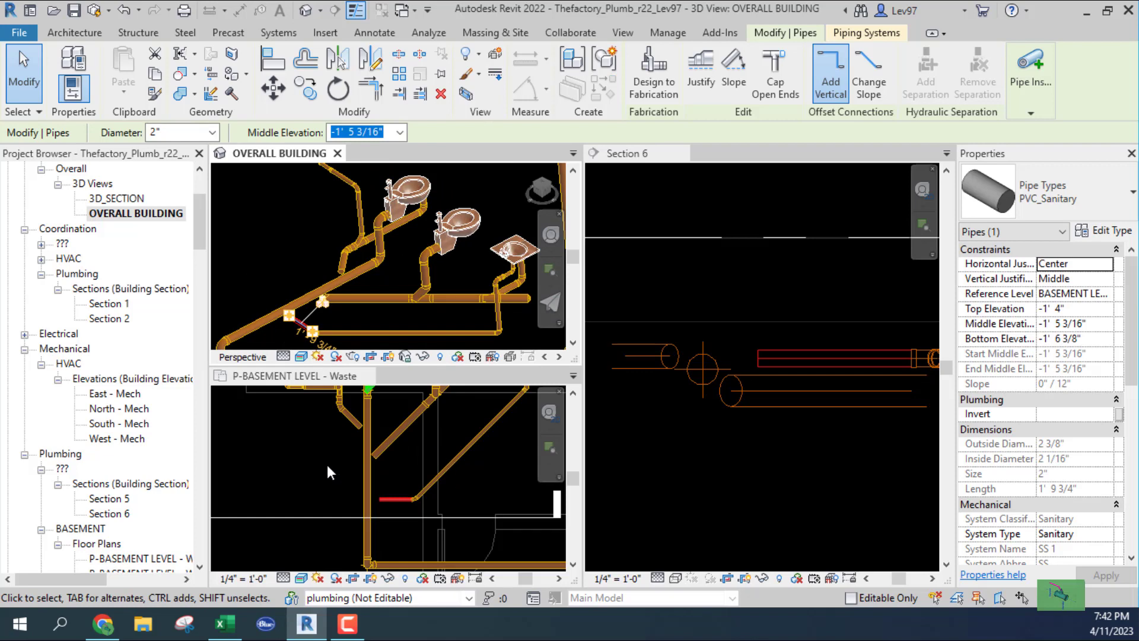
pyautogui.click(328, 472)
pyautogui.click(406, 286)
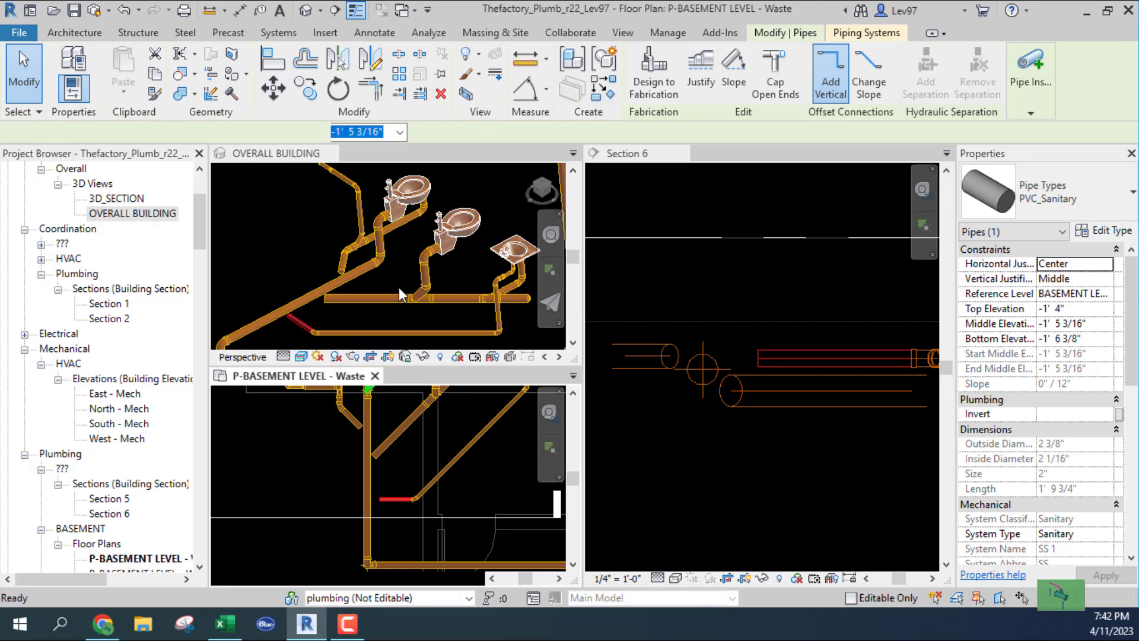
pyautogui.click(425, 279)
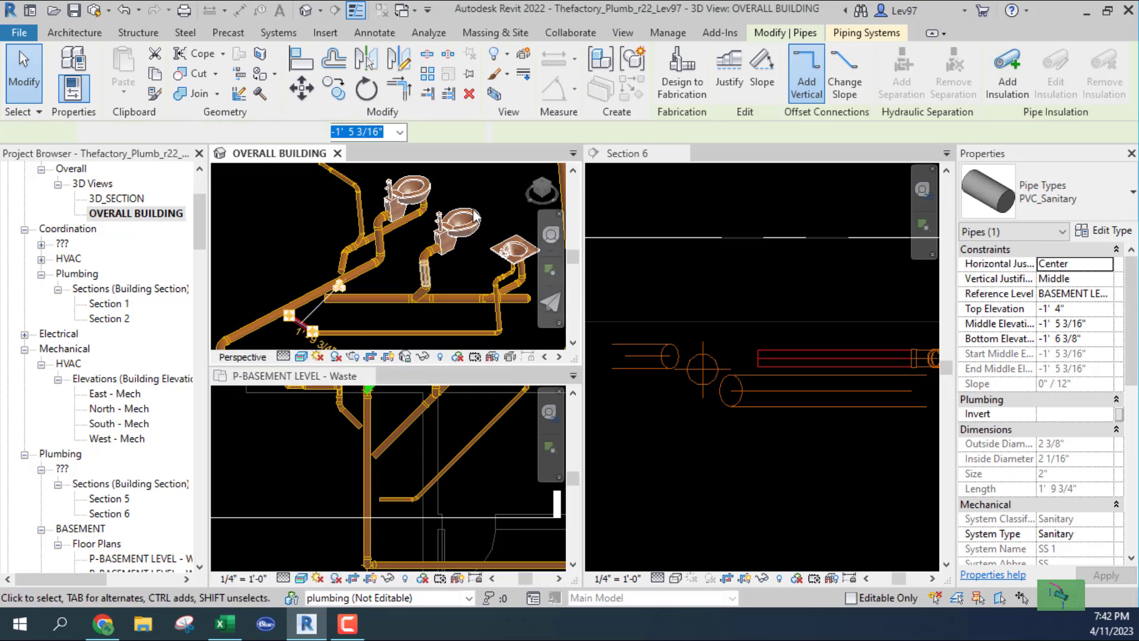
# - Draw a 1 1/2" PVC_Vent pipe southward from the vent connector of the floor drain between the eastern toilet and sink in the basement plan
pyautogui.scroll(-1, 321, 495)
pyautogui.moveTo(406, 480); pyautogui.dragTo(410, 608, button='middle')
pyautogui.scroll(2, 375, 451)
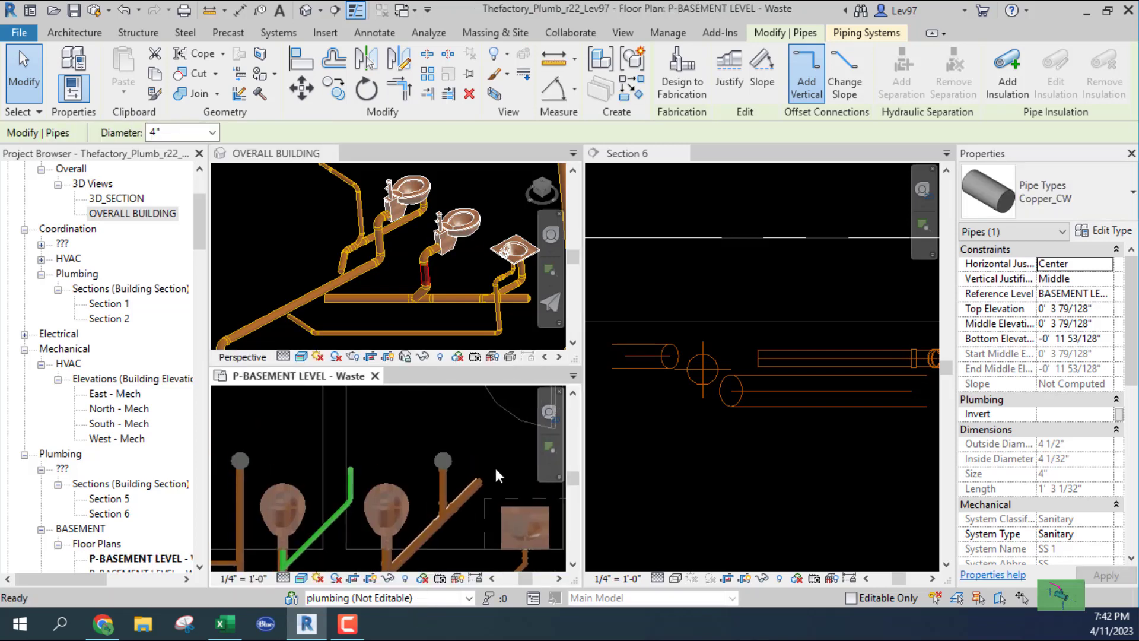
pyautogui.click(473, 456)
pyautogui.click(472, 456)
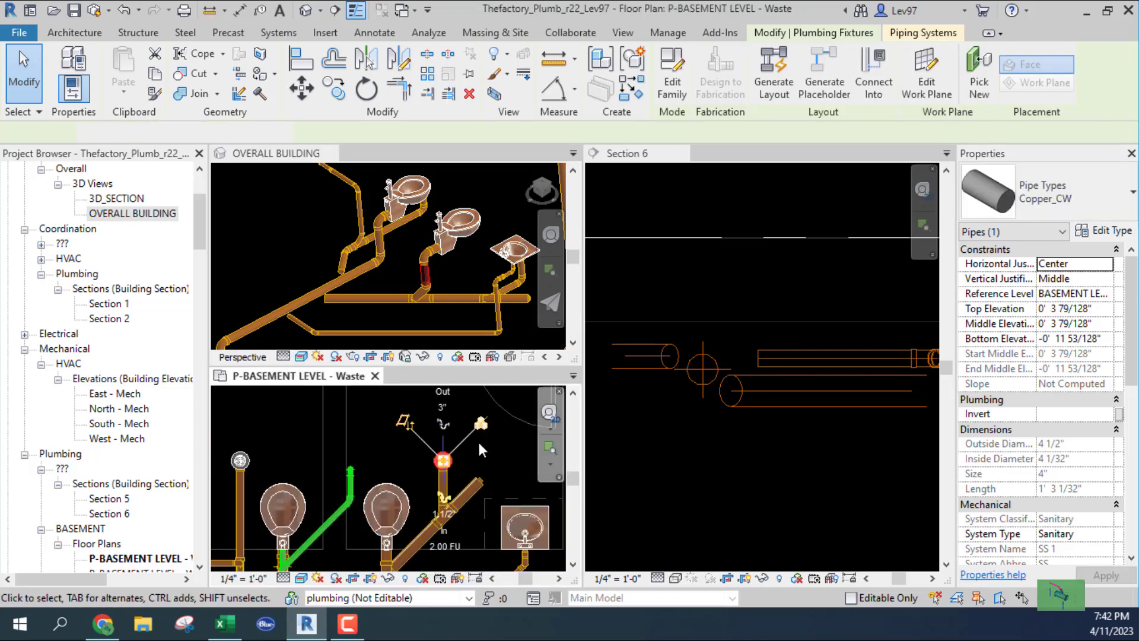
pyautogui.scroll(2, 422, 456)
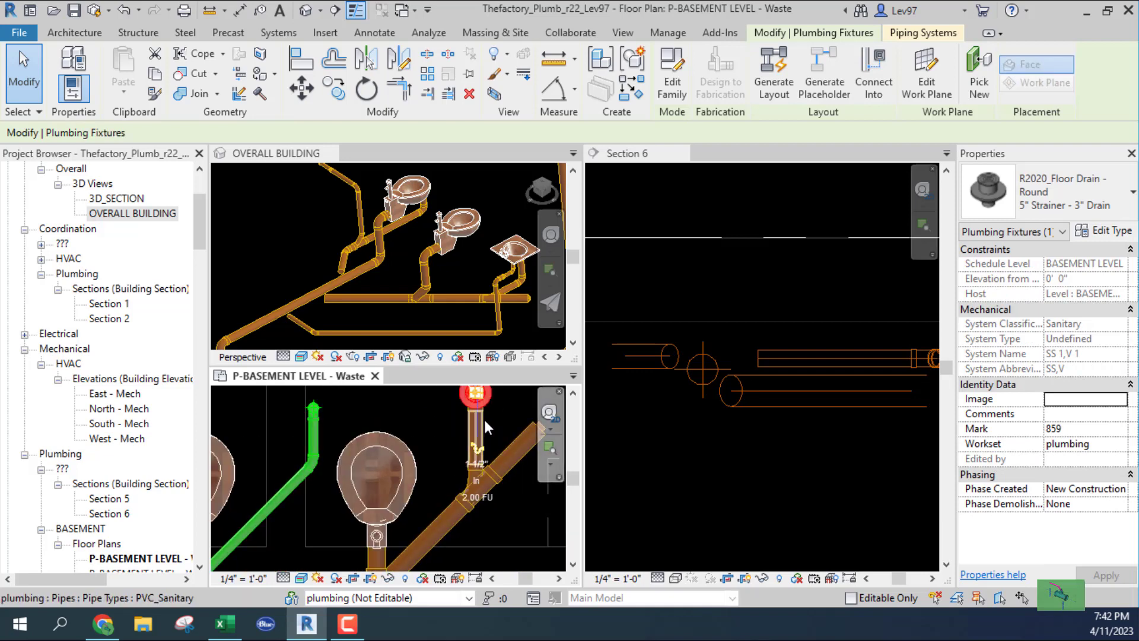
pyautogui.click(472, 461)
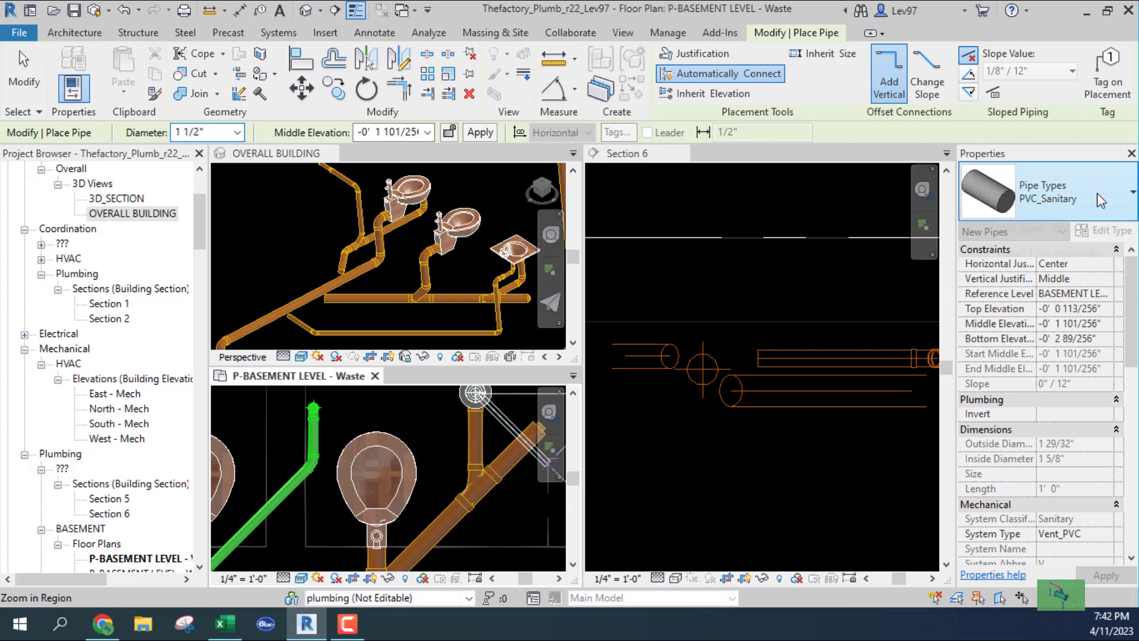
pyautogui.click(1107, 181)
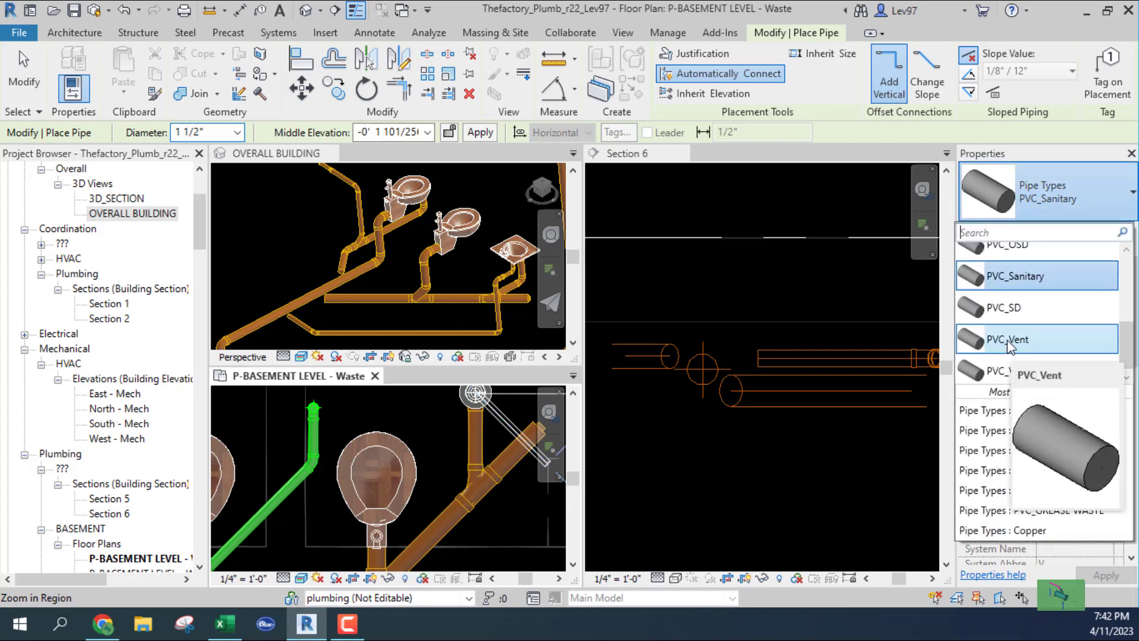
pyautogui.click(1010, 340)
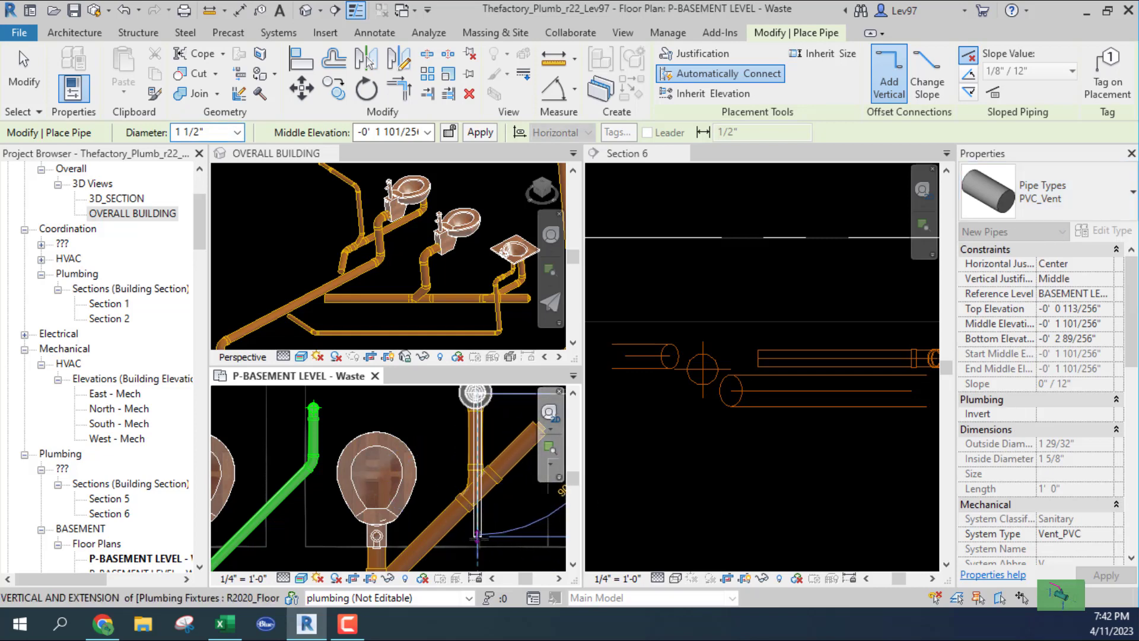
pyautogui.click(476, 535)
pyautogui.press('Escape')
pyautogui.press('Escape')
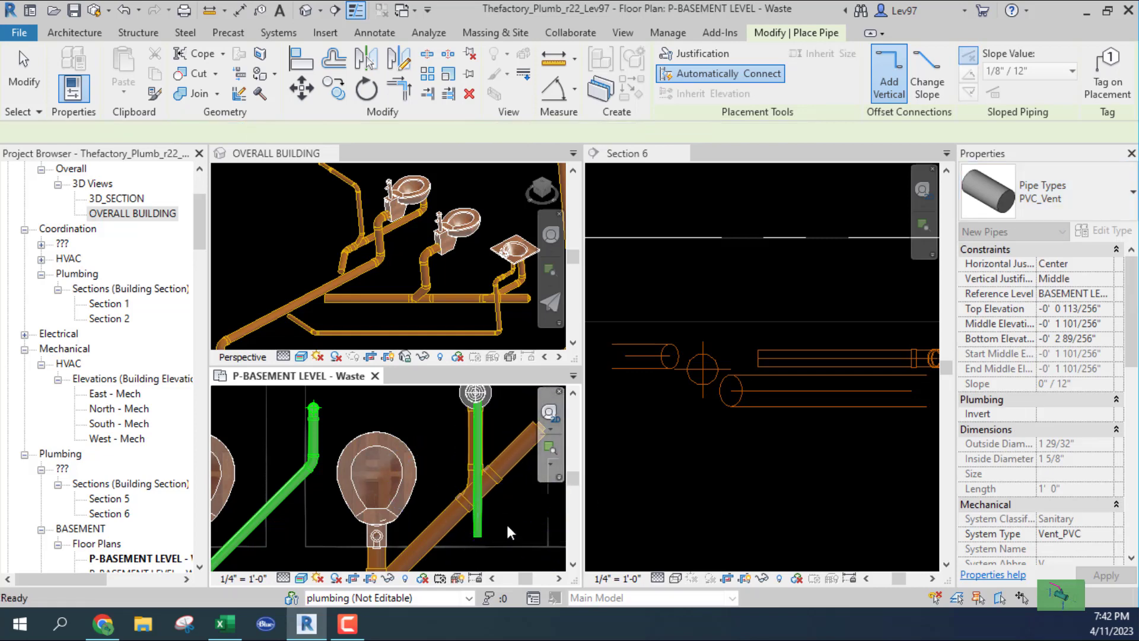
# - Undo the vent pipe drawn southward from the floor drain between the eastern toilet and sink
pyautogui.moveTo(511, 514); pyautogui.dragTo(458, 520, button='middle')
pyautogui.scroll(-1, 448, 445)
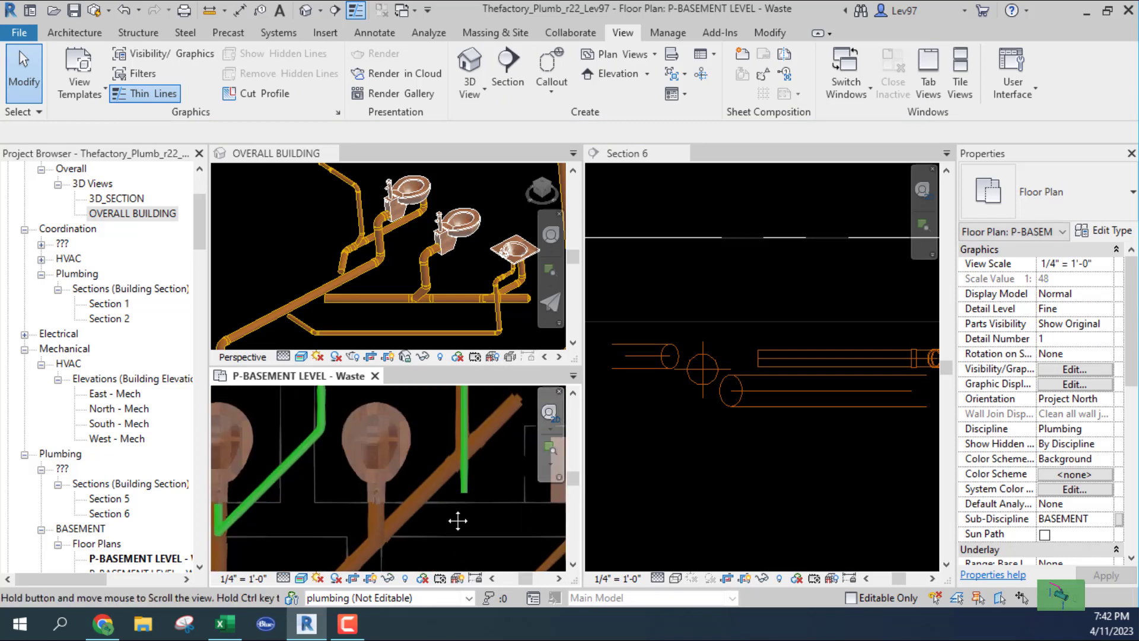
pyautogui.moveTo(321, 412); pyautogui.dragTo(337, 529, button='middle')
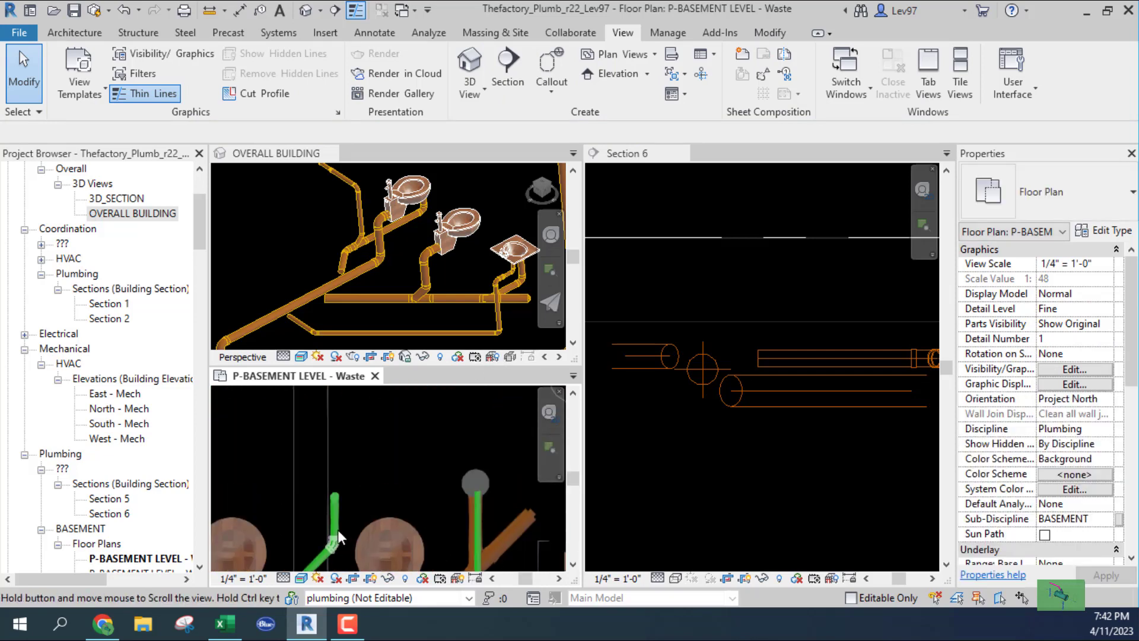
pyautogui.moveTo(435, 475); pyautogui.dragTo(440, 457, button='middle')
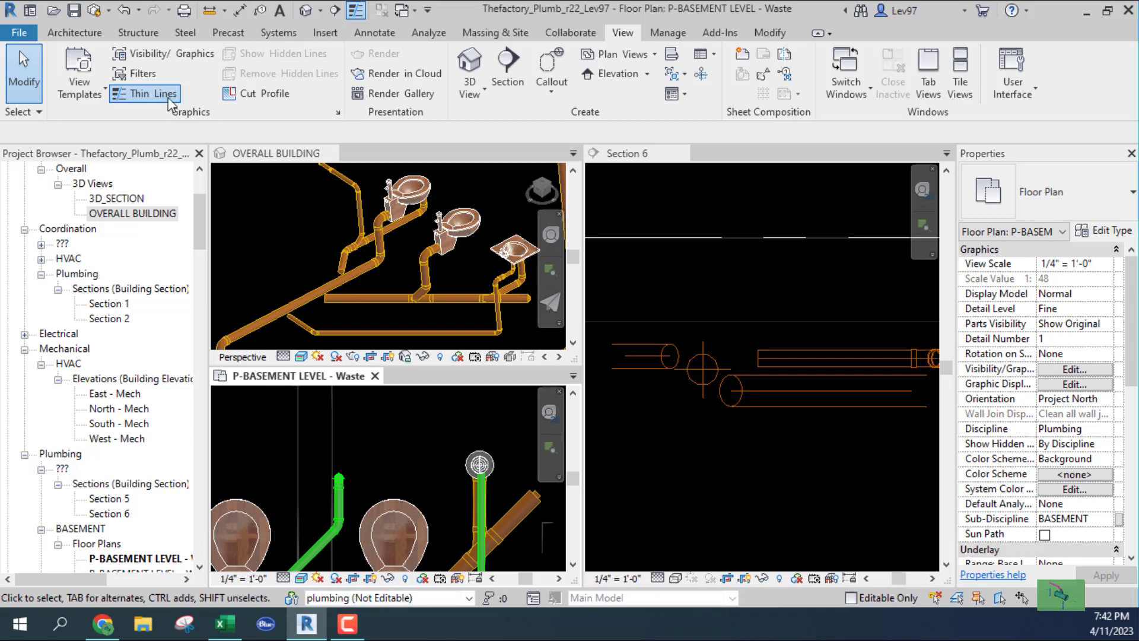
pyautogui.click(124, 12)
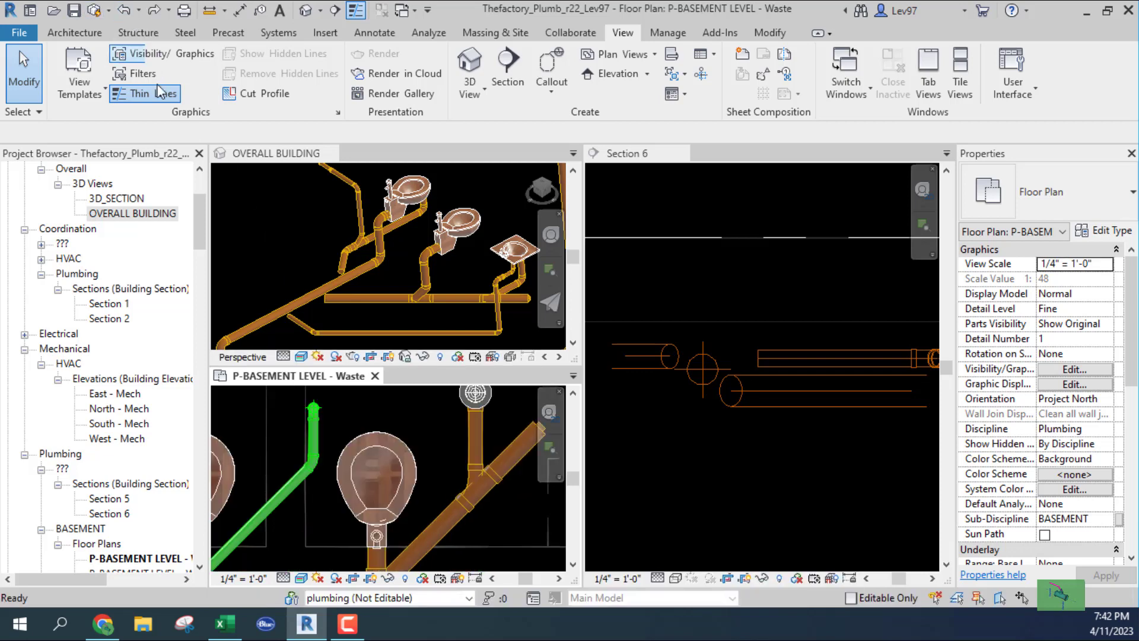
# - Compare the elevations of the 4" main, the 4" diagonal branch, the short 2" branch and the 3" branch in plan and Section 6
pyautogui.scroll(-4, 438, 430)
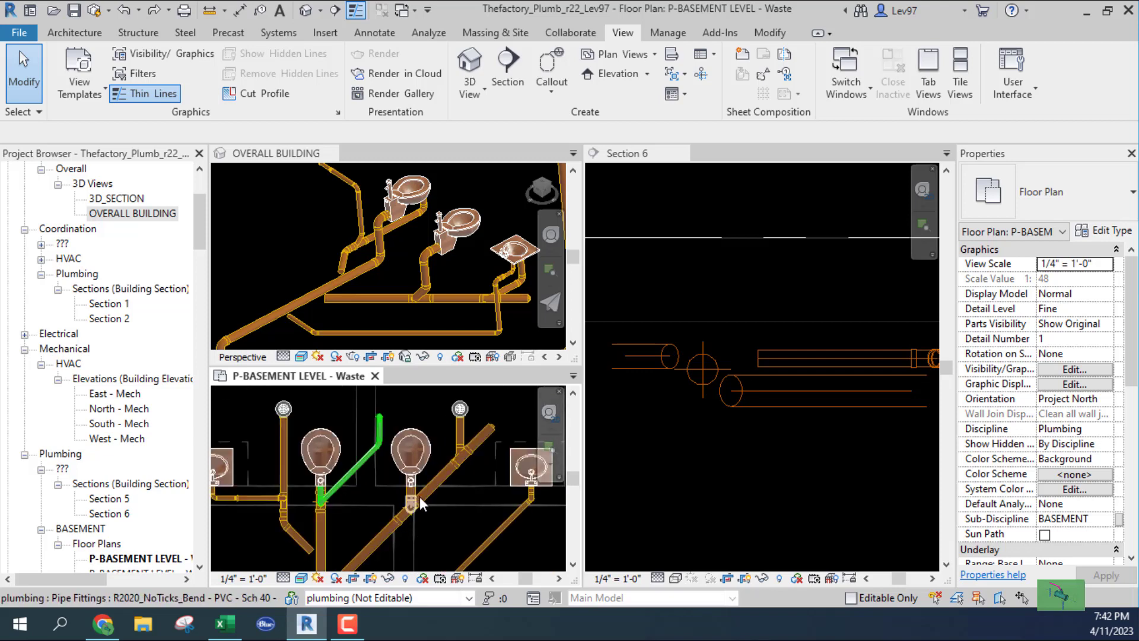
pyautogui.moveTo(329, 565); pyautogui.dragTo(386, 482, button='middle')
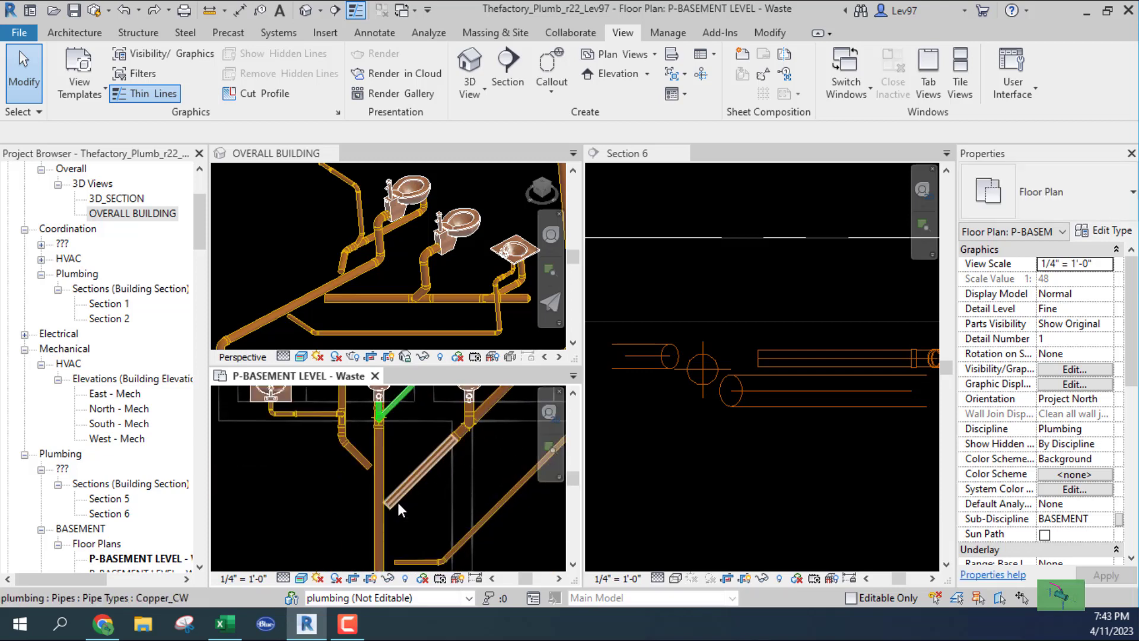
pyautogui.click(398, 502)
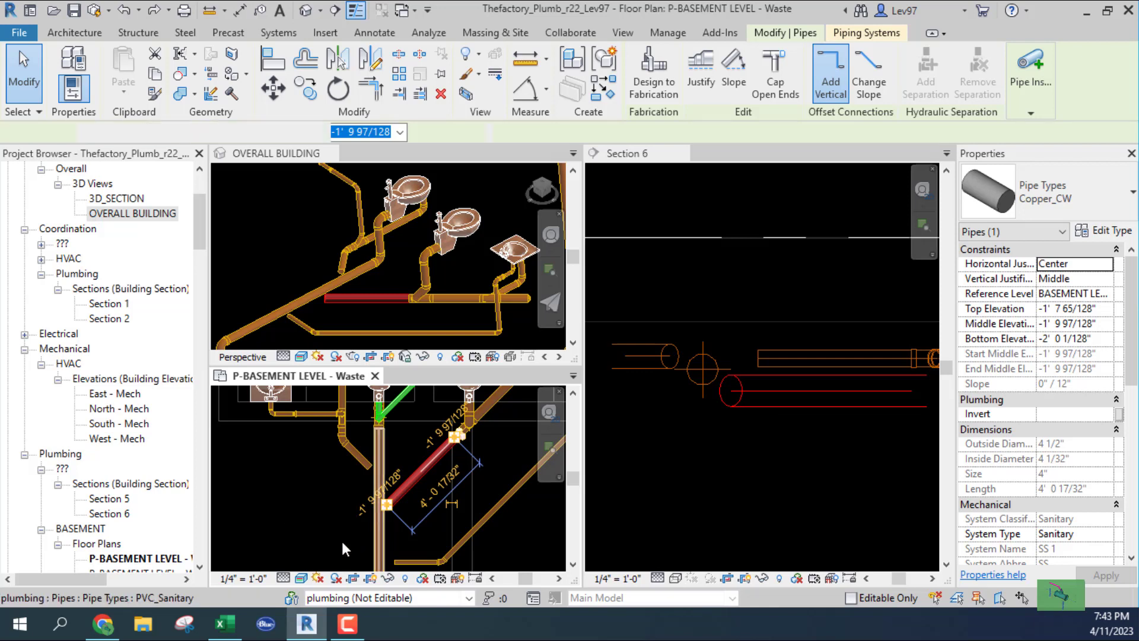
pyautogui.click(379, 531)
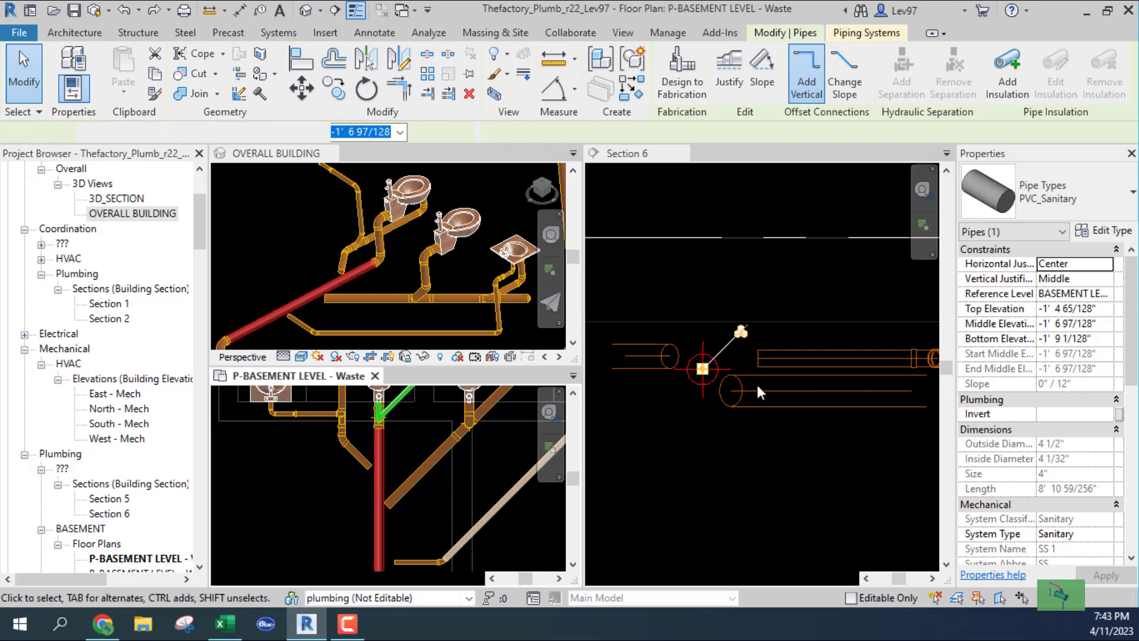
pyautogui.click(763, 361)
pyautogui.click(763, 361)
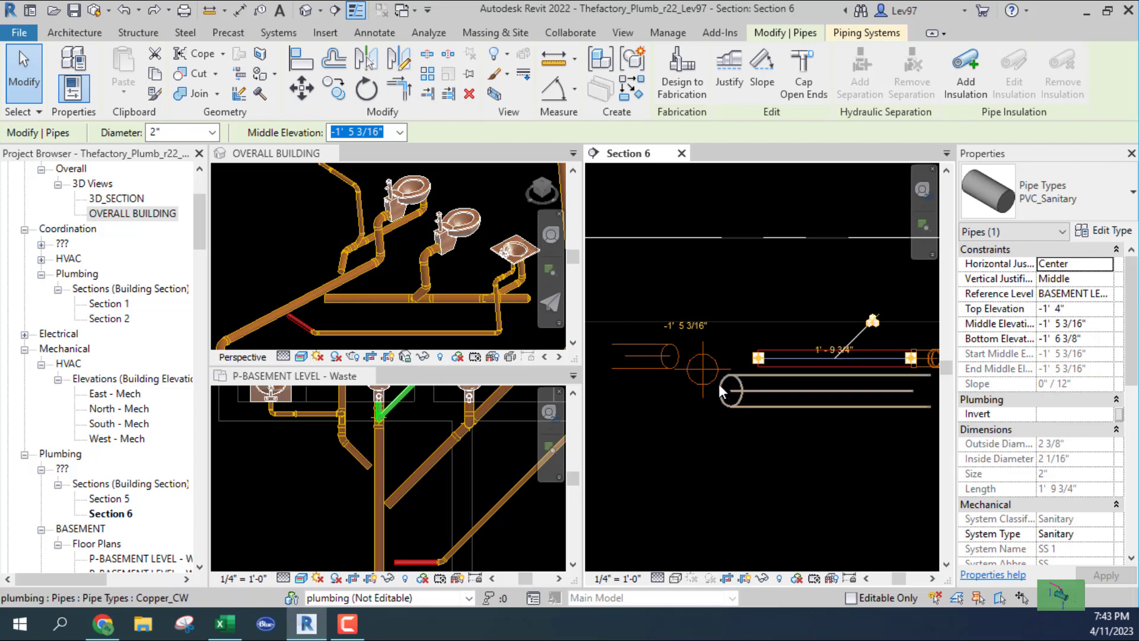
pyautogui.click(695, 384)
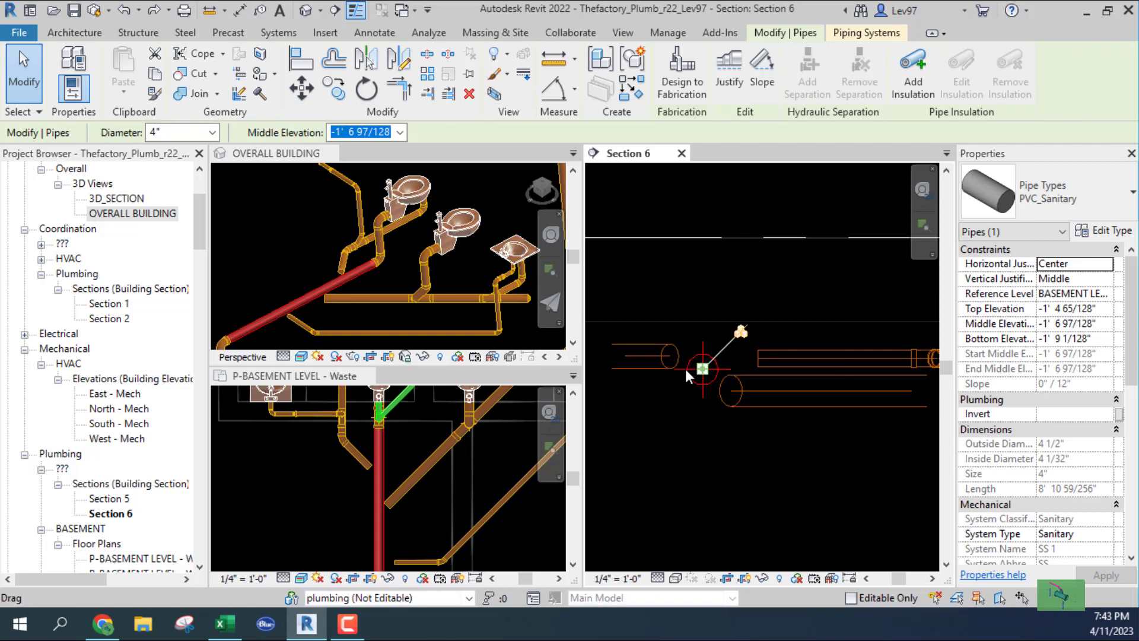
pyautogui.click(644, 358)
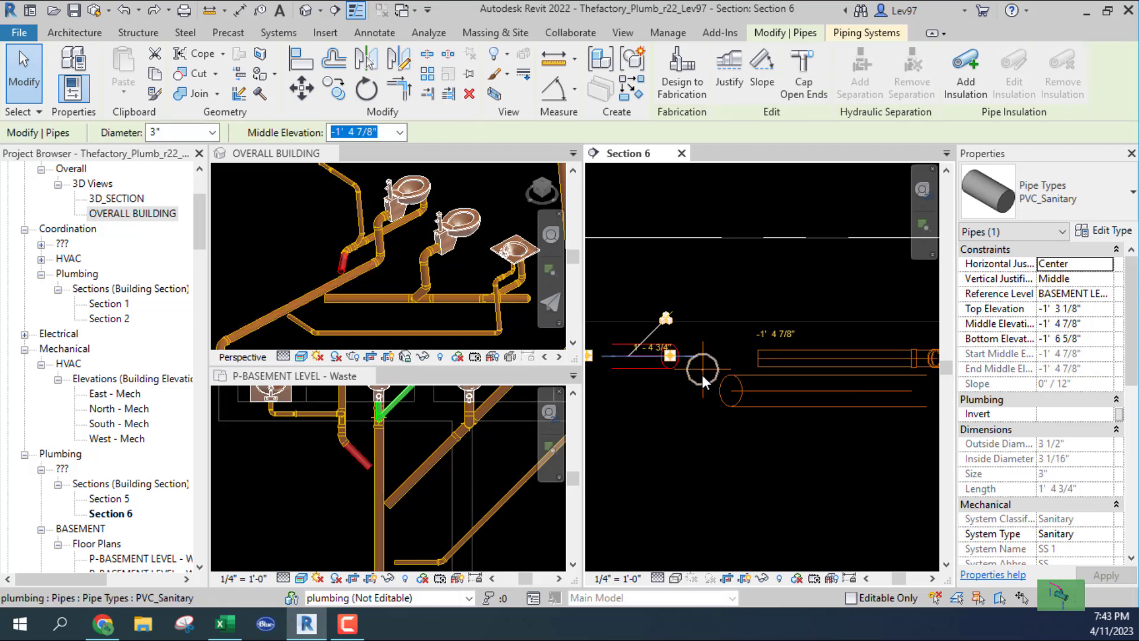
pyautogui.click(769, 359)
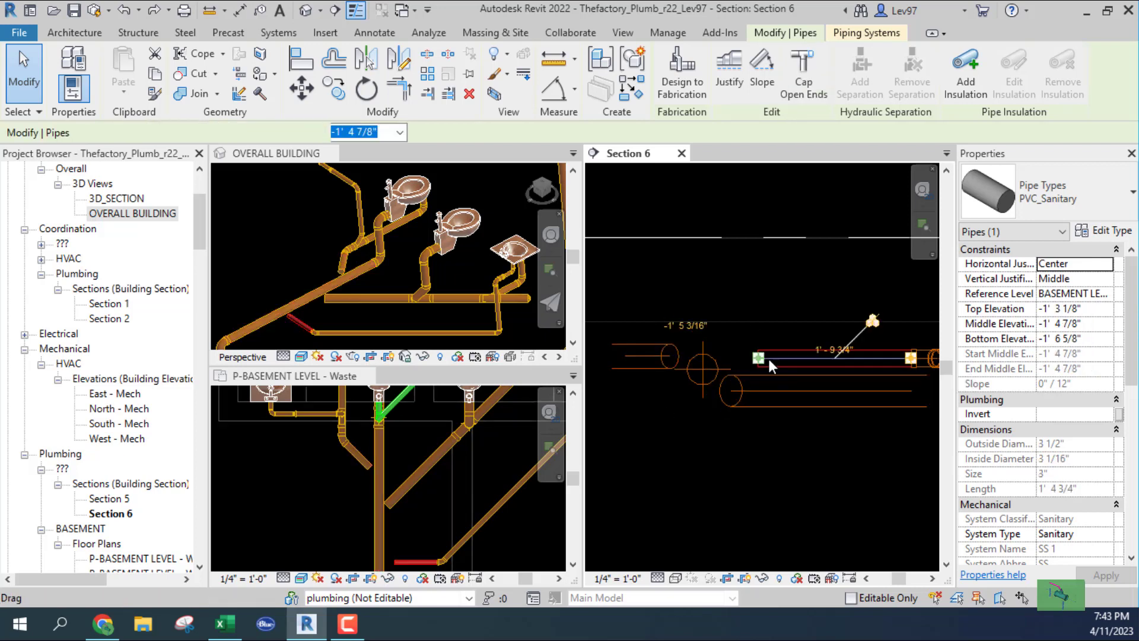
# - Select the 4" main in Section 6 and nudge it down to a middle elevation of -1' 7 97/128"
pyautogui.click(688, 376)
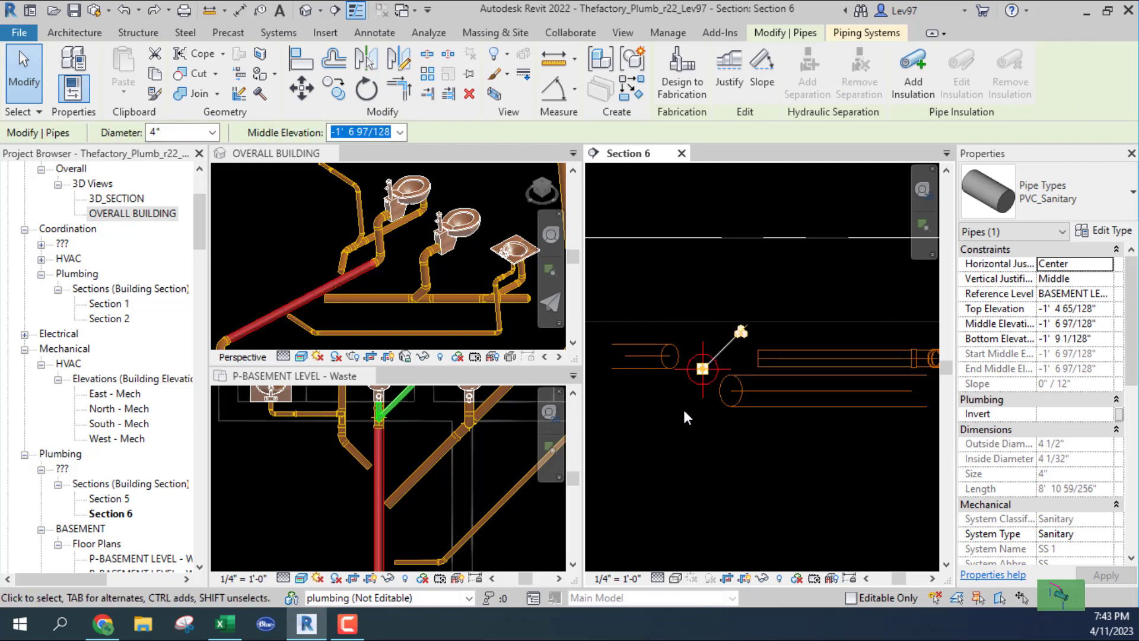
pyautogui.press('Down')
pyautogui.press('Down')
pyautogui.press('Down')
pyautogui.press('Down')
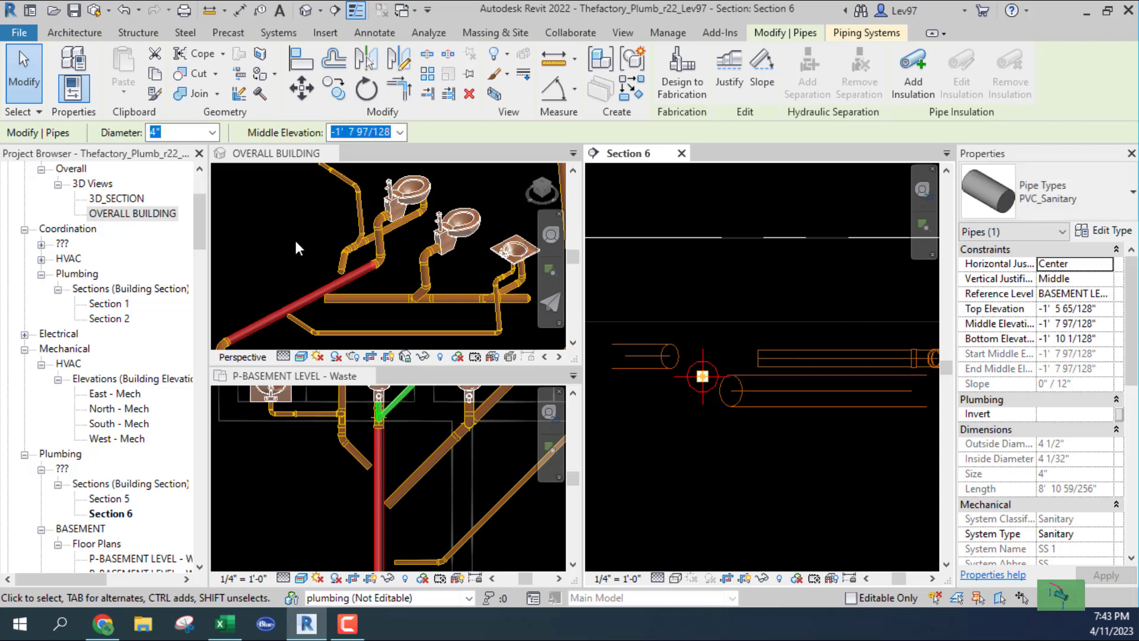
# - Activate the 3D view at the main's bend and nudge the 4" main down to a middle elevation of -2' 0 33/256"
pyautogui.scroll(5, 372, 262)
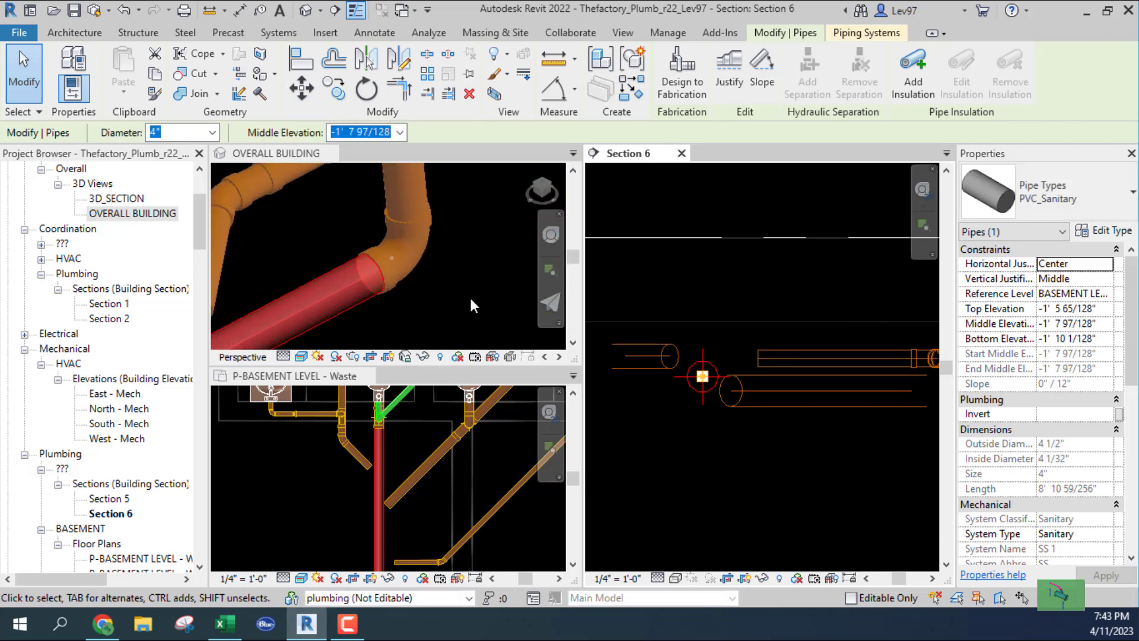
pyautogui.click(451, 325)
pyautogui.scroll(-2, 449, 290)
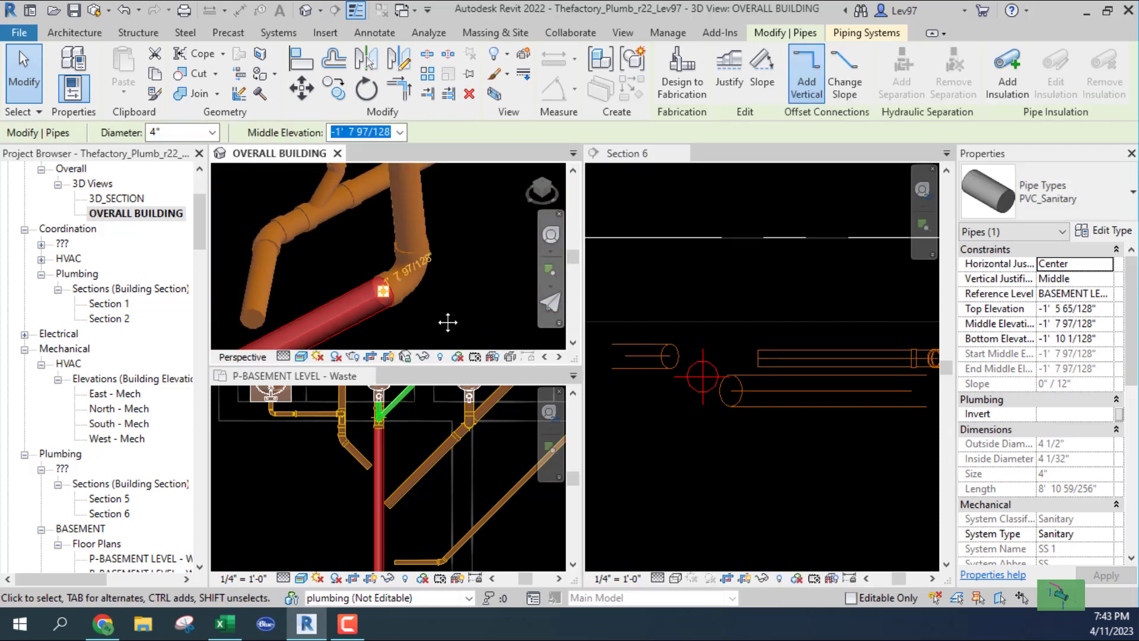
pyautogui.scroll(-3, 424, 287)
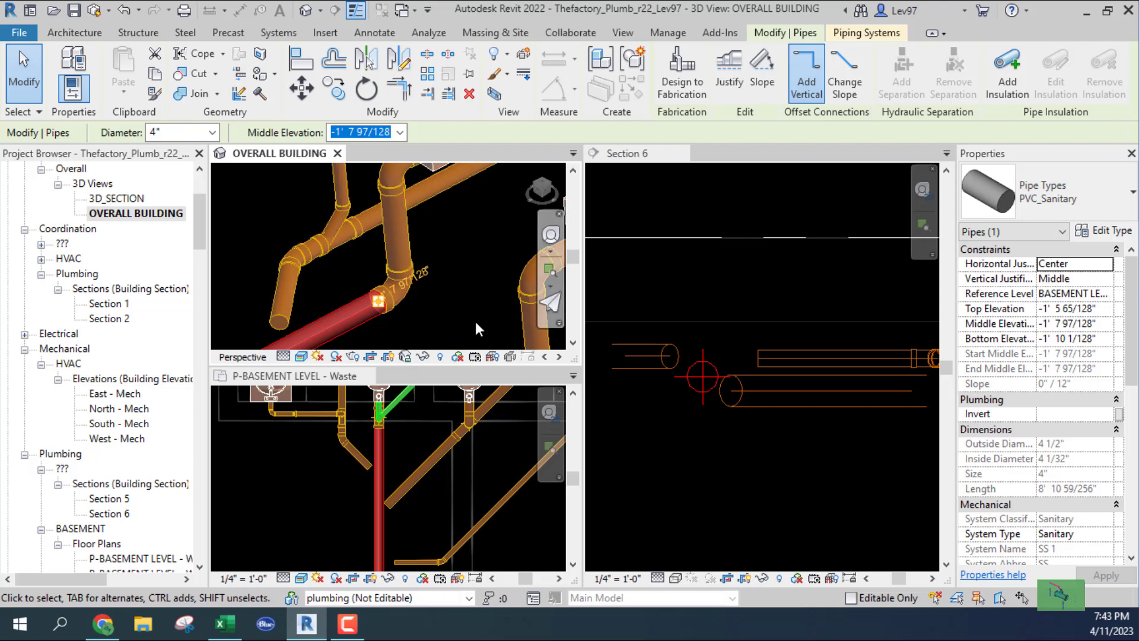
pyautogui.press('Down')
pyautogui.press('Down')
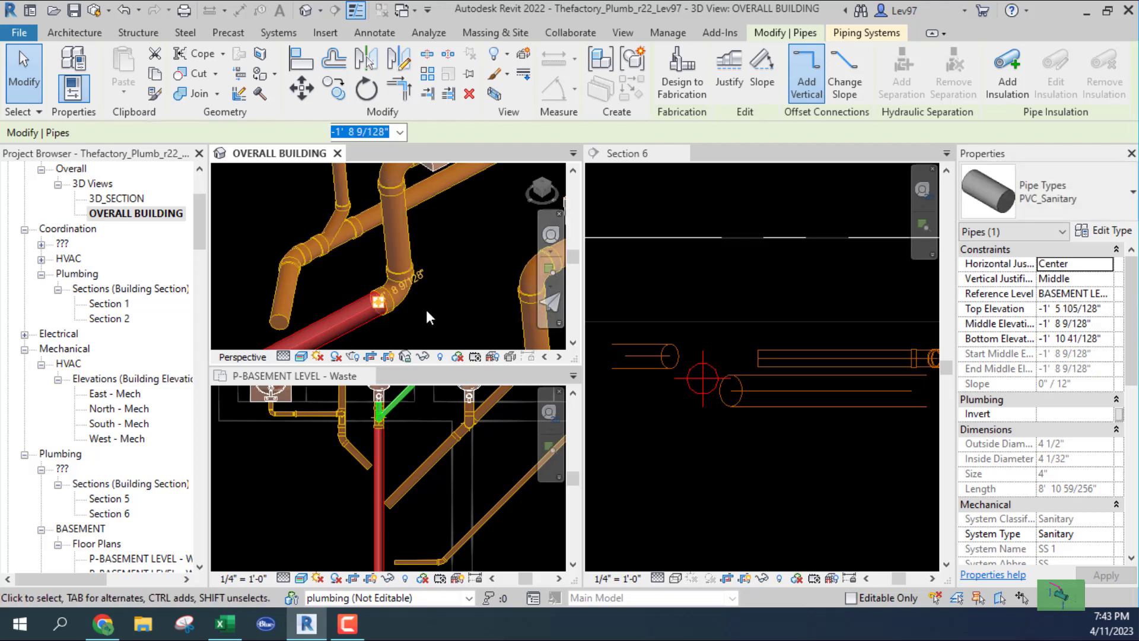
pyautogui.press('Down')
pyautogui.press('Down')
pyautogui.press('Down')
pyautogui.press('Down')
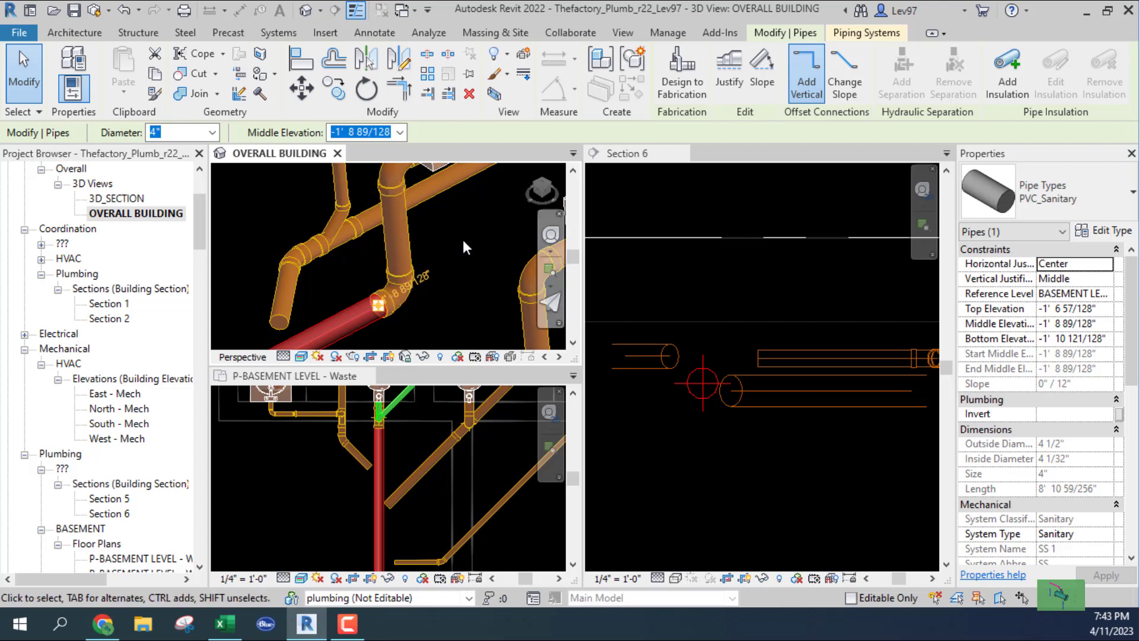
pyautogui.press('Down')
pyautogui.press('Down')
pyautogui.press('Down')
pyautogui.press('Down')
pyautogui.press('Down')
pyautogui.press('Down')
pyautogui.press('Down')
pyautogui.press('Down')
pyautogui.press('Down')
pyautogui.press('Down')
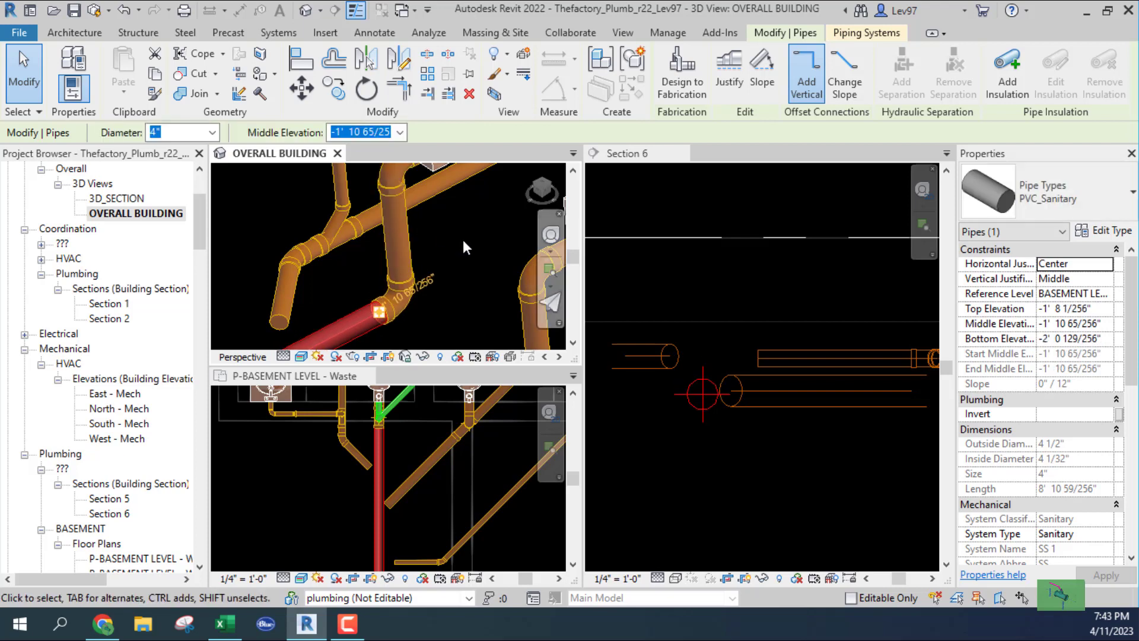
pyautogui.press('Down')
pyautogui.press('Down')
pyautogui.press('Down')
pyautogui.press('Down')
pyautogui.press('Down')
pyautogui.press('Down')
pyautogui.press('Down')
pyautogui.press('Down')
pyautogui.press('Down')
pyautogui.press('Down')
pyautogui.press('Down')
pyautogui.press('Down')
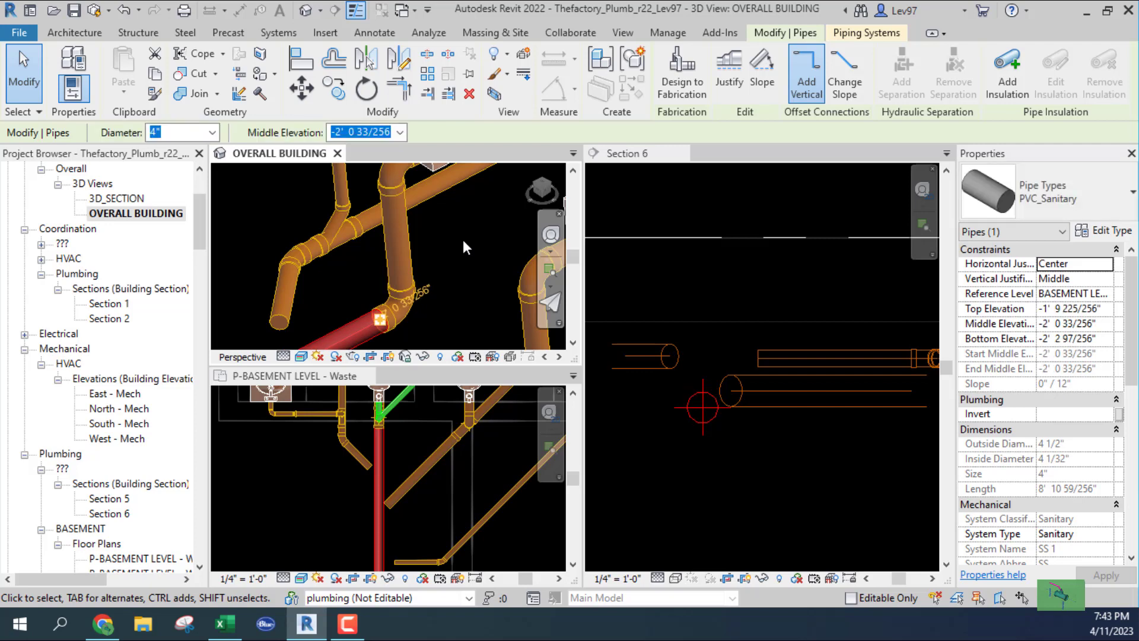
# - Nudge the 4" main back up to a middle elevation of -1' 9 81/128" beside the diagonal branch and clear the selection
pyautogui.scroll(-2, 463, 239)
pyautogui.moveTo(472, 266); pyautogui.dragTo(397, 259, button='middle')
pyautogui.scroll(1, 773, 450)
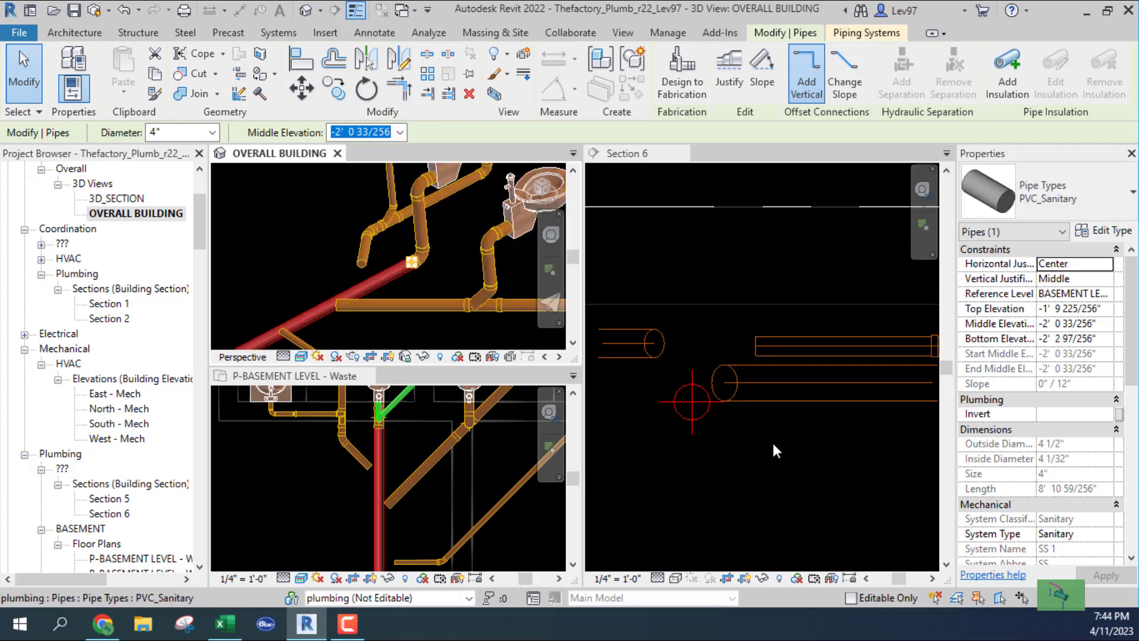
pyautogui.press('Up')
pyautogui.press('Up')
pyautogui.press('Up')
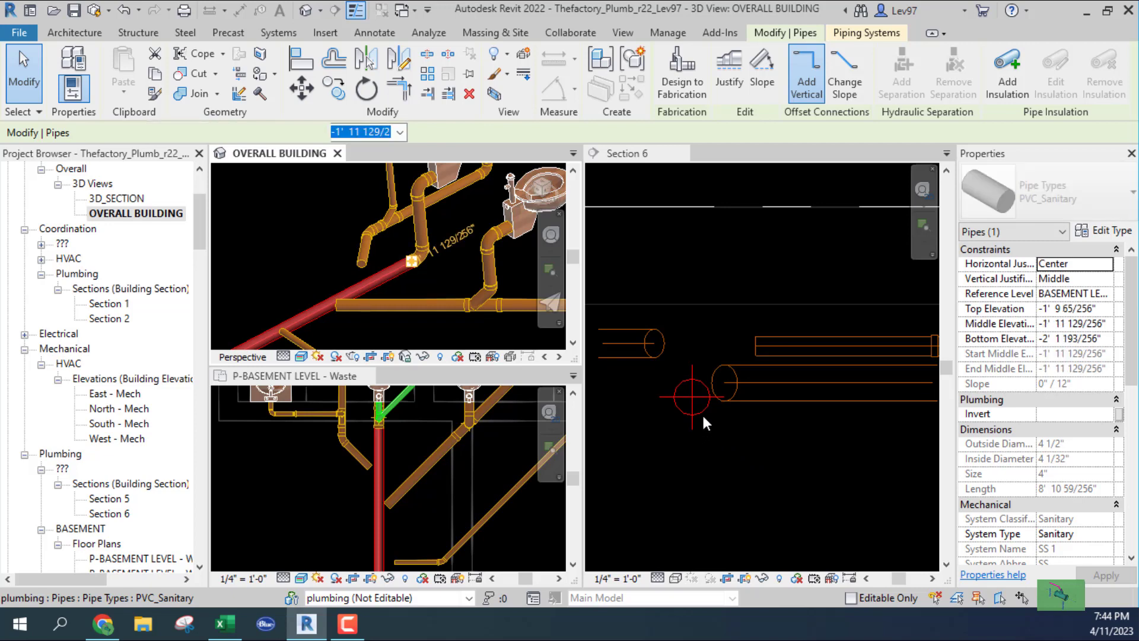
pyautogui.press('Up')
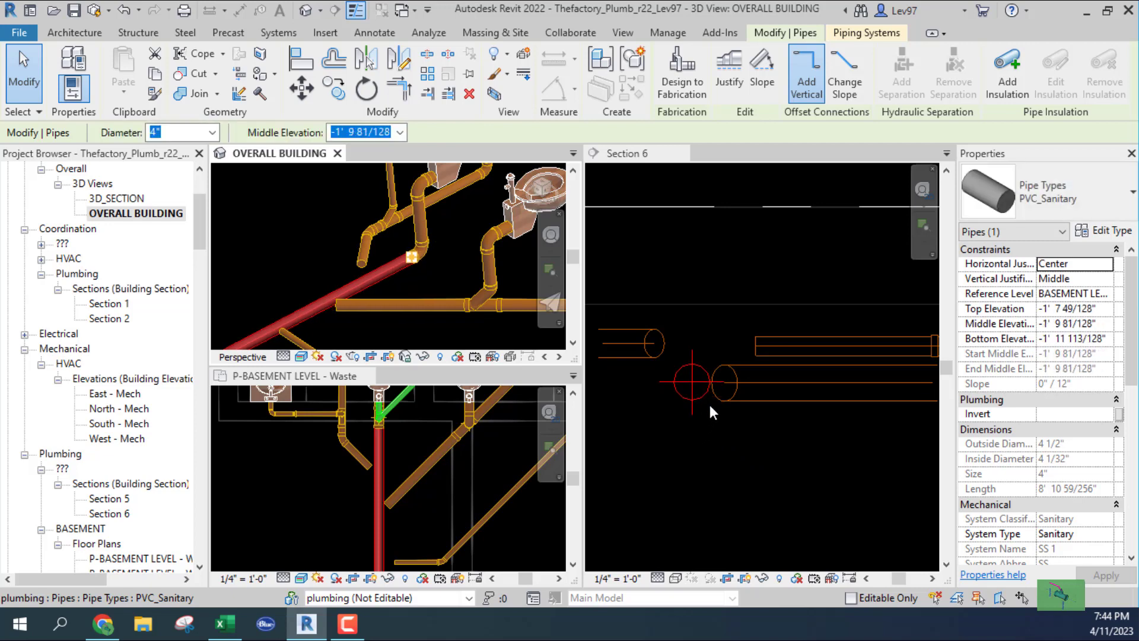
pyautogui.scroll(2, 709, 404)
pyautogui.click(703, 421)
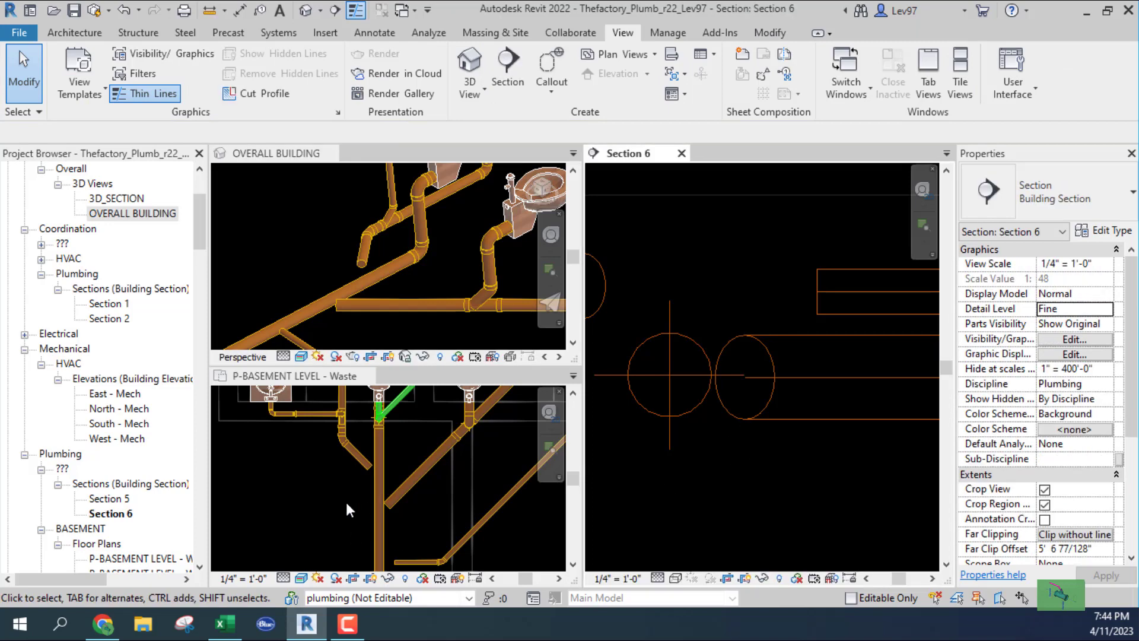
# - Check the 4" diagonal branch's middle elevation and nudge the main in Section 6 down to match it at -1' 9 97/128"
pyautogui.click(442, 493)
pyautogui.click(422, 476)
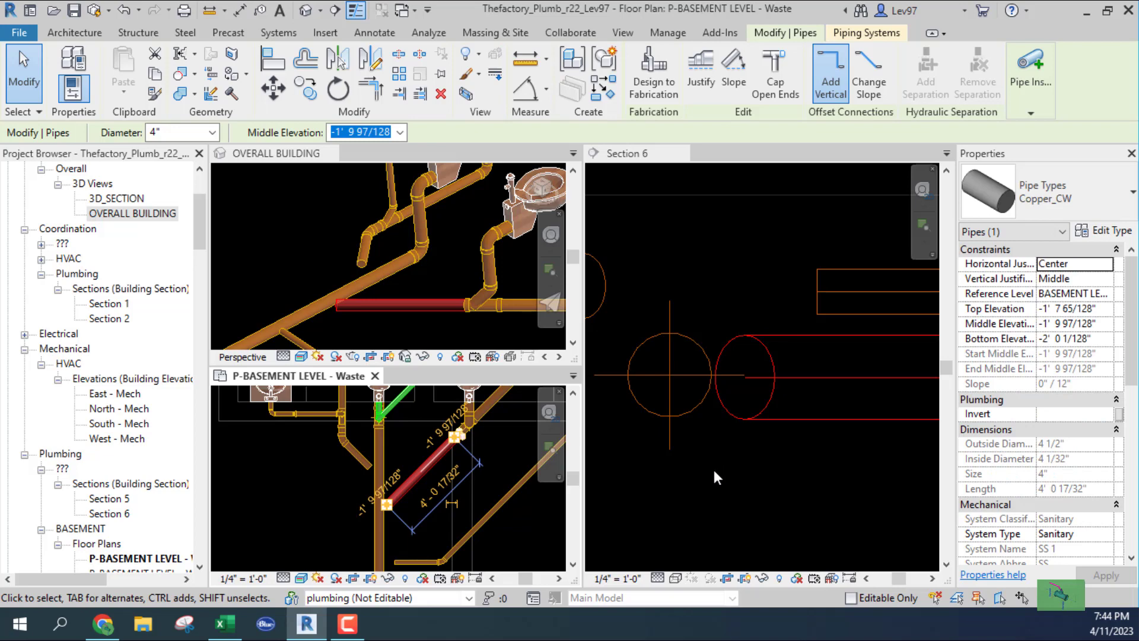
pyautogui.press('Escape')
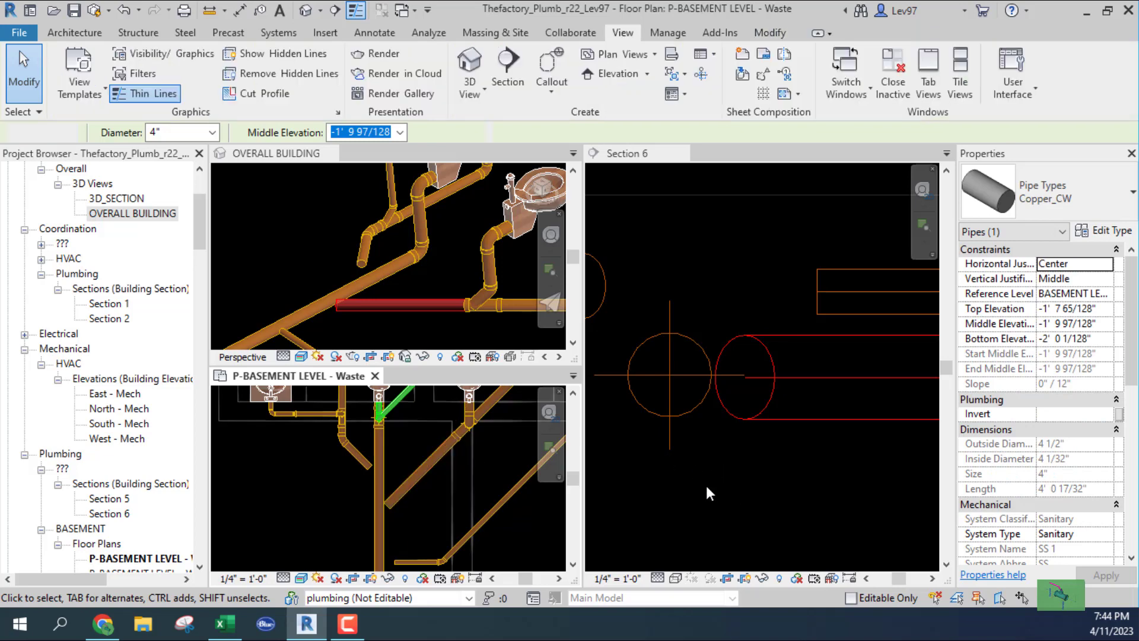
pyautogui.click(648, 416)
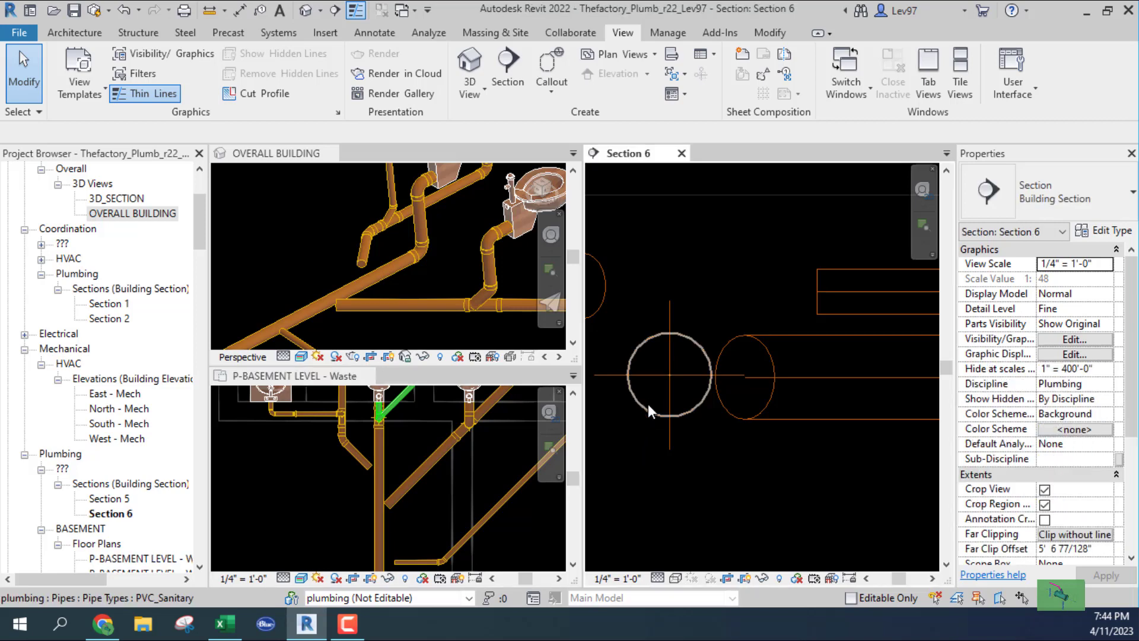
pyautogui.click(644, 414)
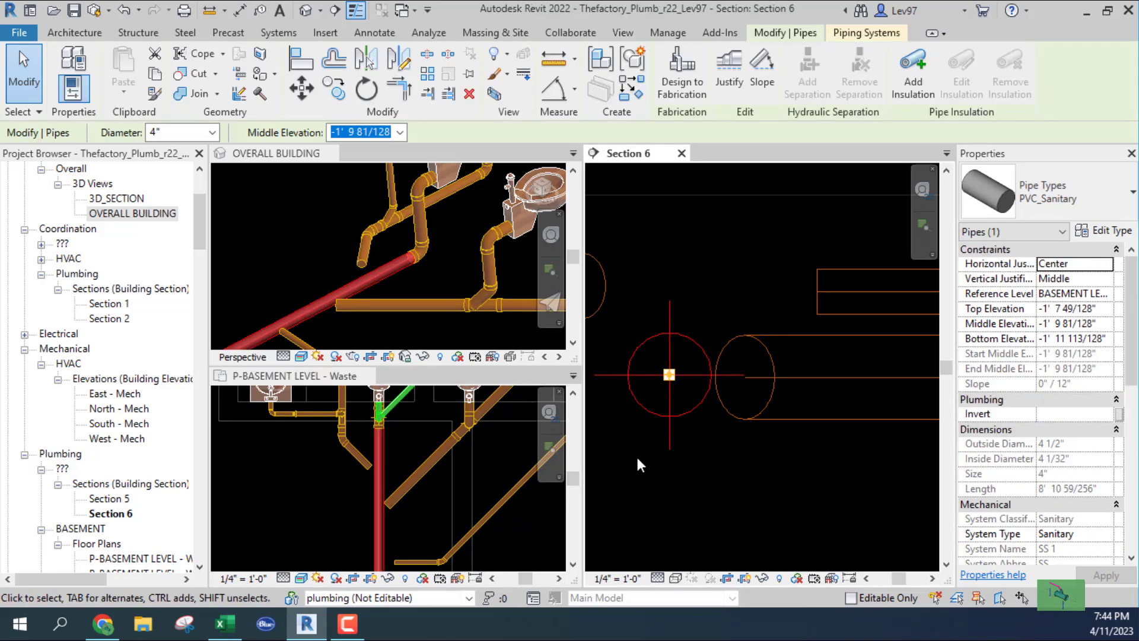
pyautogui.press('Down')
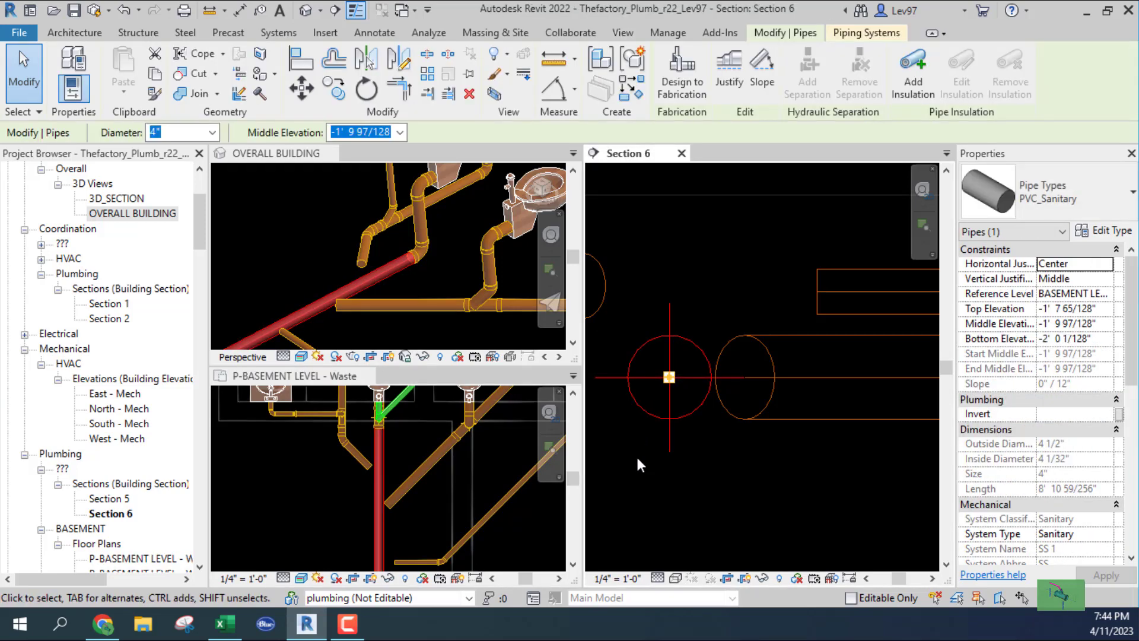
pyautogui.press('Escape')
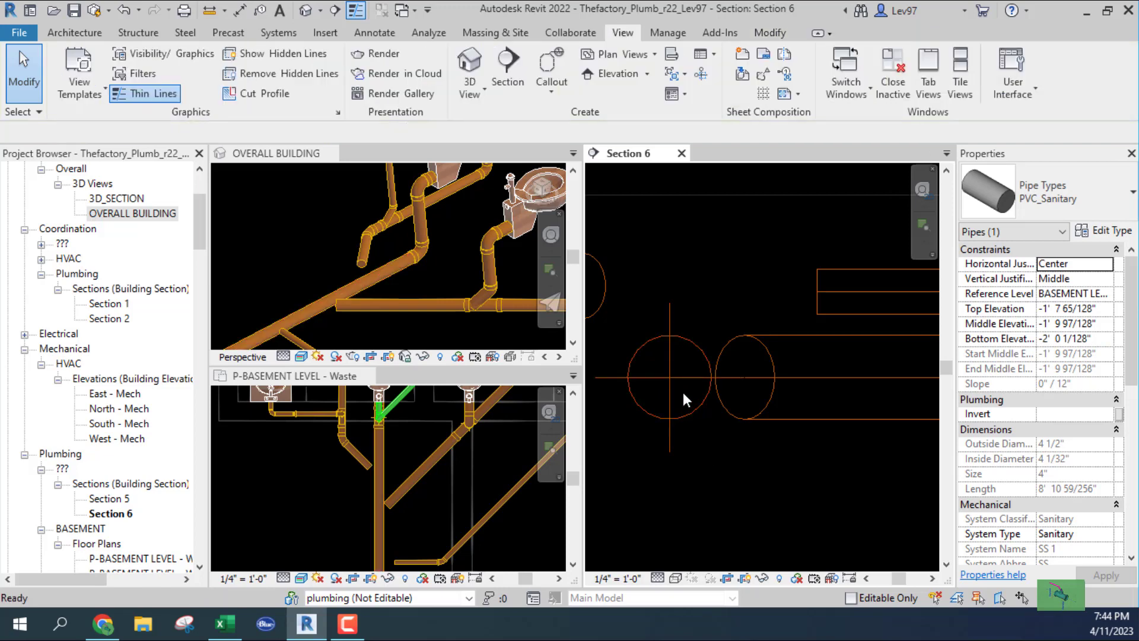
# - Check the 4" diagonal branch's middle elevation in Section 6 and extend its open end to connect to the 4" main in the basement waste plan
pyautogui.scroll(2, 682, 393)
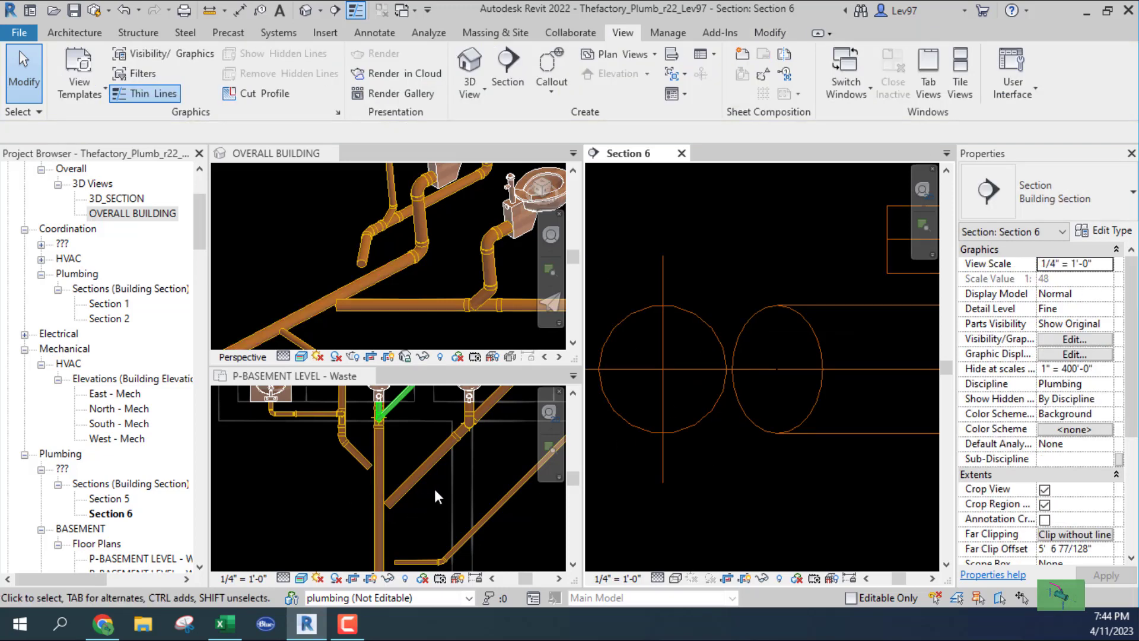
pyautogui.click(844, 435)
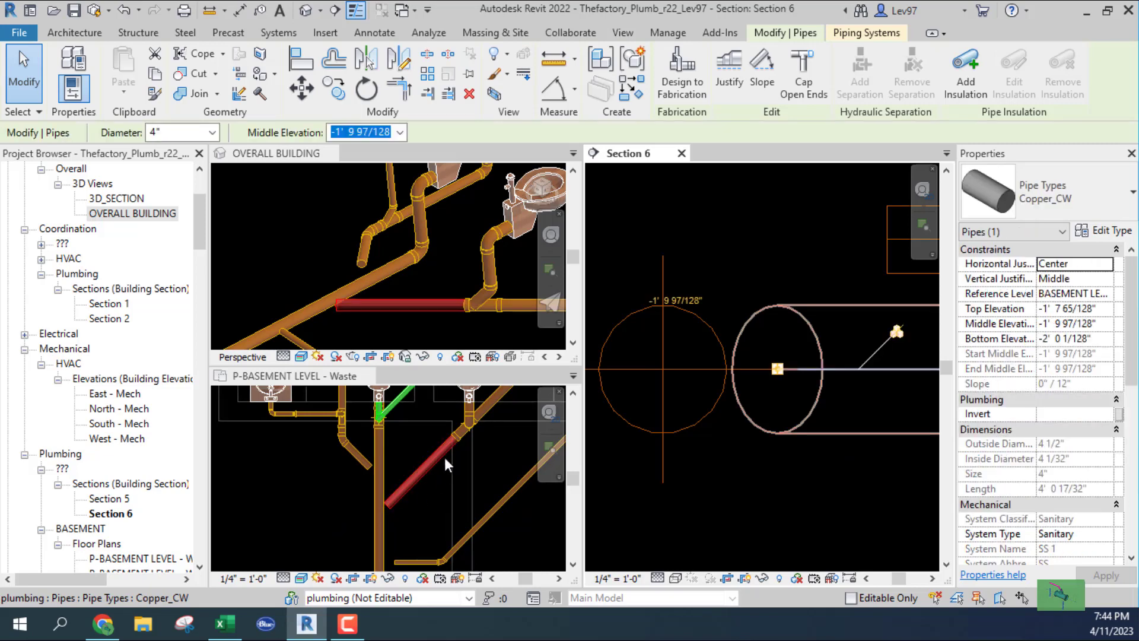
pyautogui.click(412, 525)
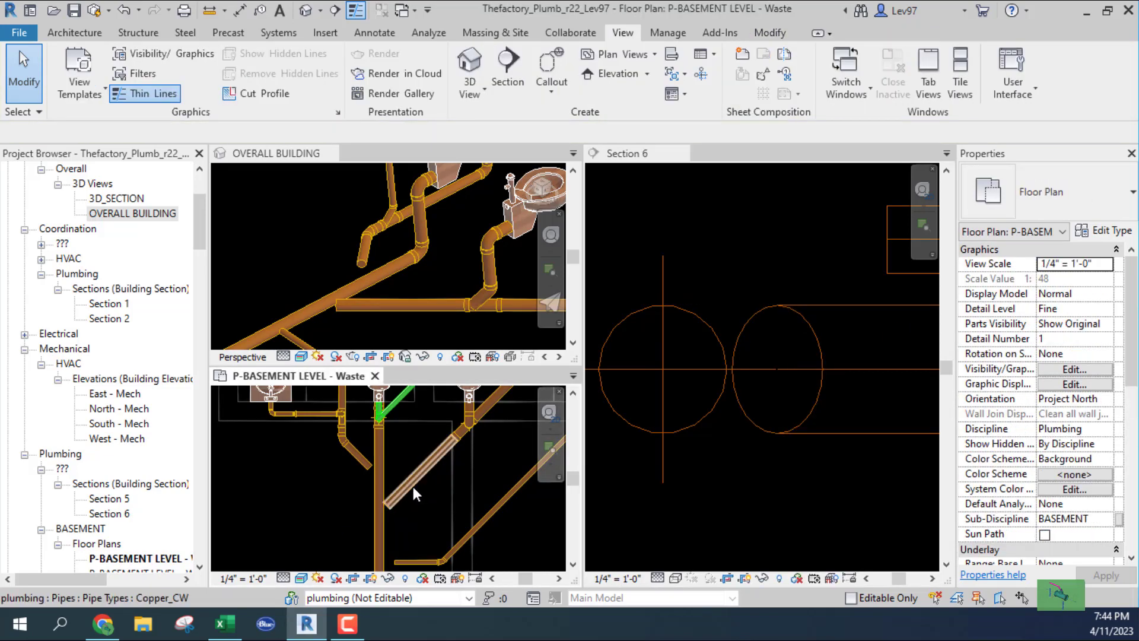
pyautogui.click(413, 485)
pyautogui.scroll(2, 376, 515)
pyautogui.scroll(1, 374, 513)
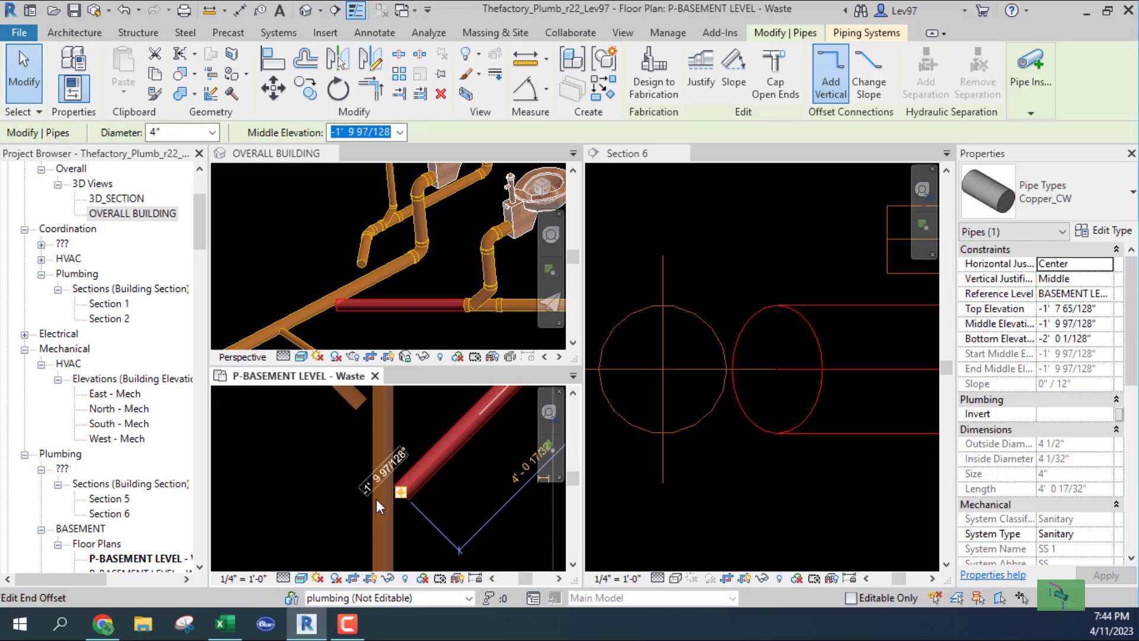
pyautogui.moveTo(400, 498); pyautogui.dragTo(381, 511)
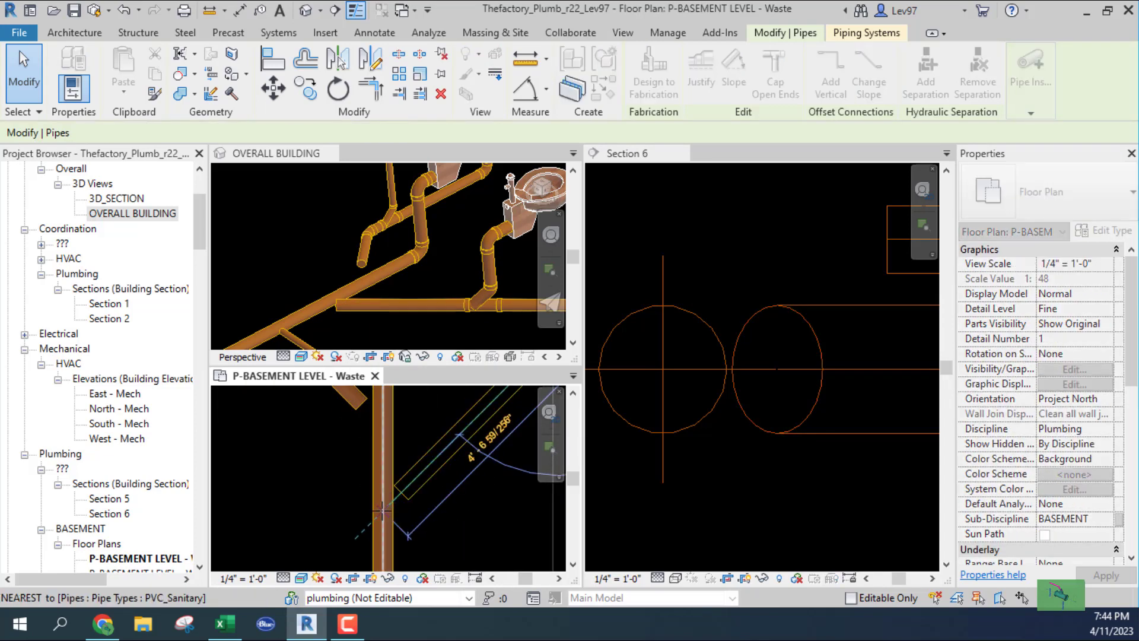
pyautogui.moveTo(475, 534); pyautogui.dragTo(476, 536)
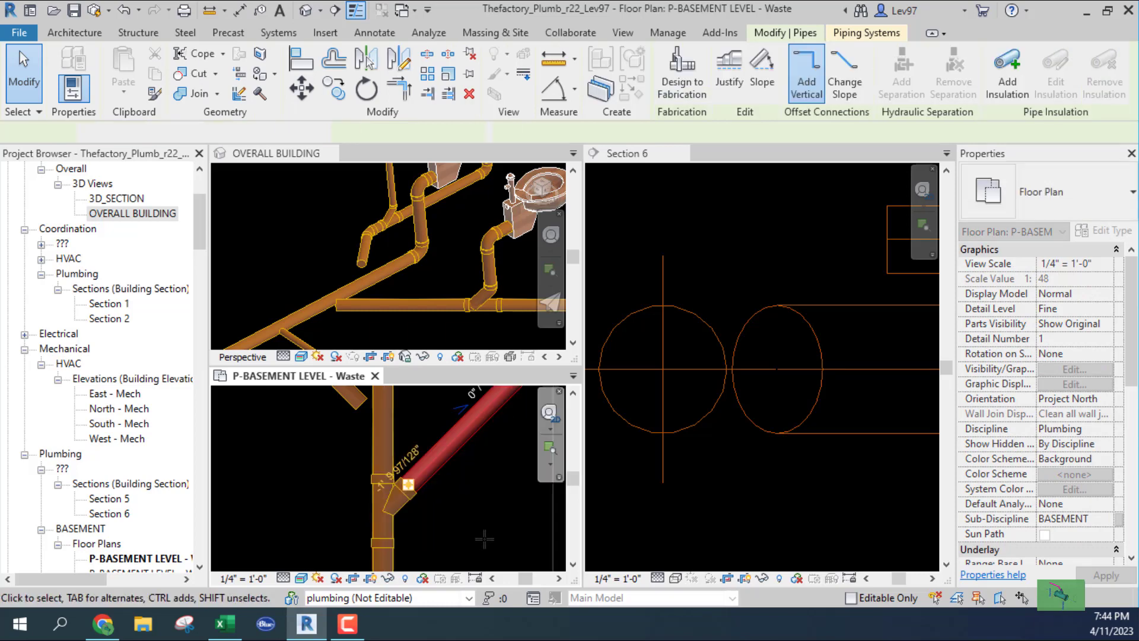
pyautogui.click(475, 527)
pyautogui.scroll(-3, 475, 527)
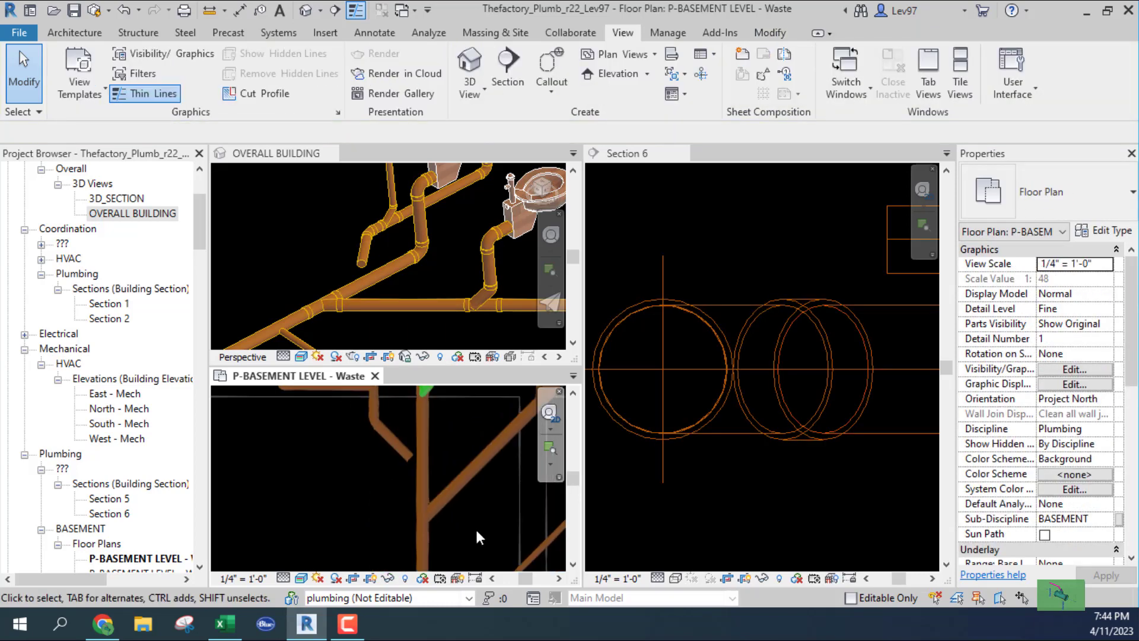
# - Change the new fitting between the 4" main and the diagonal branch to Tee Reducing Sanitary - PVC - Sch 40 - DWV, Standard
pyautogui.moveTo(459, 529); pyautogui.dragTo(427, 498, button='middle')
pyautogui.click(406, 493)
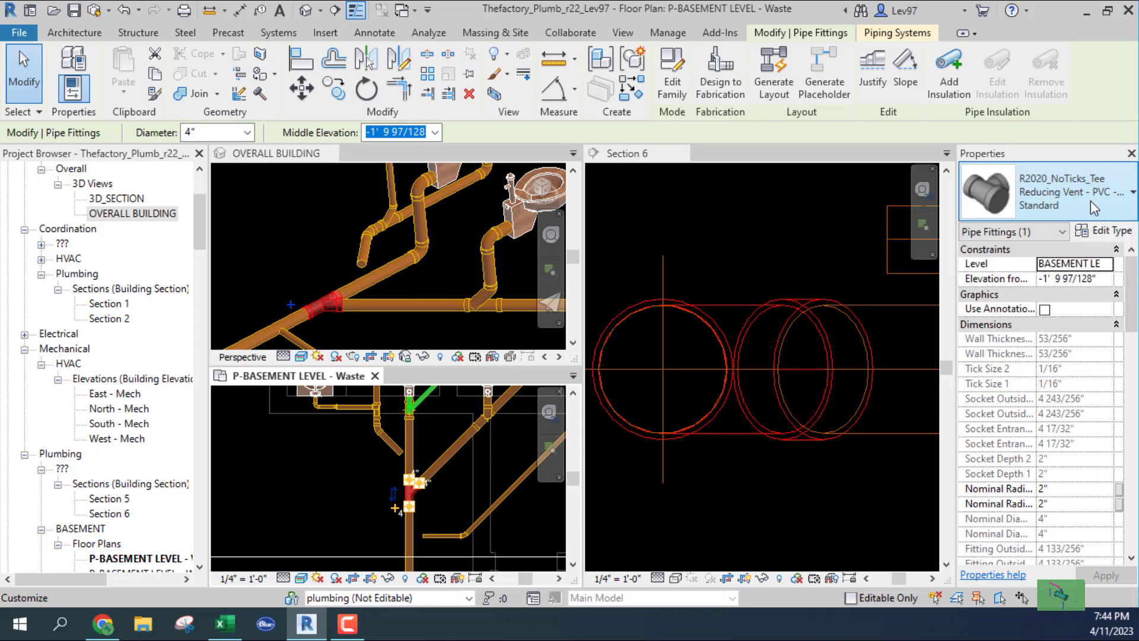
pyautogui.click(1090, 201)
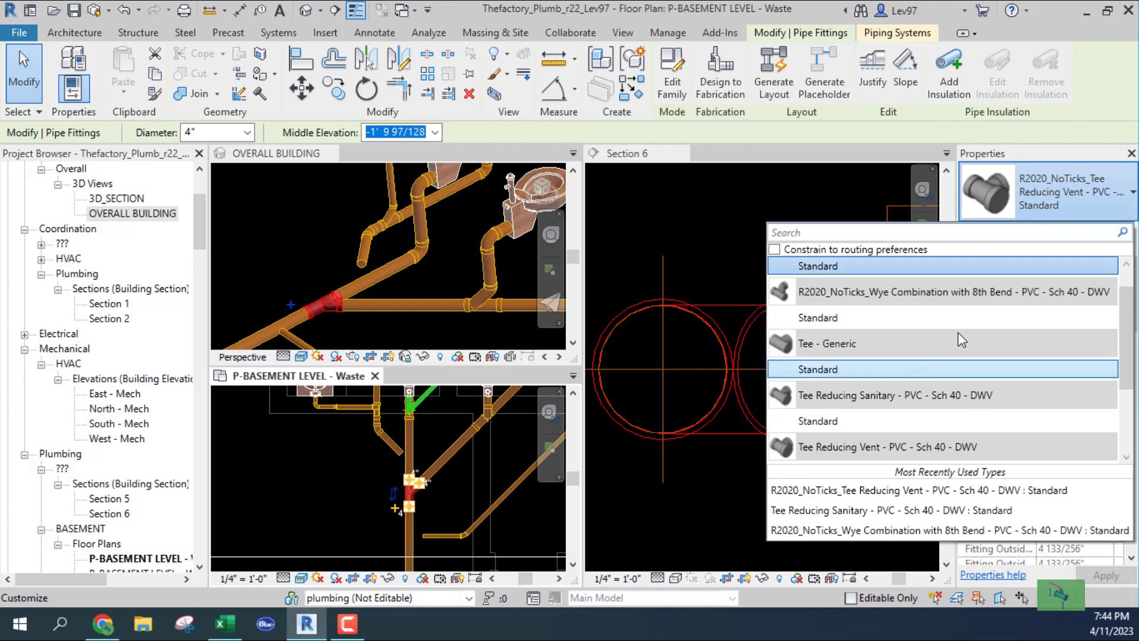
pyautogui.click(824, 421)
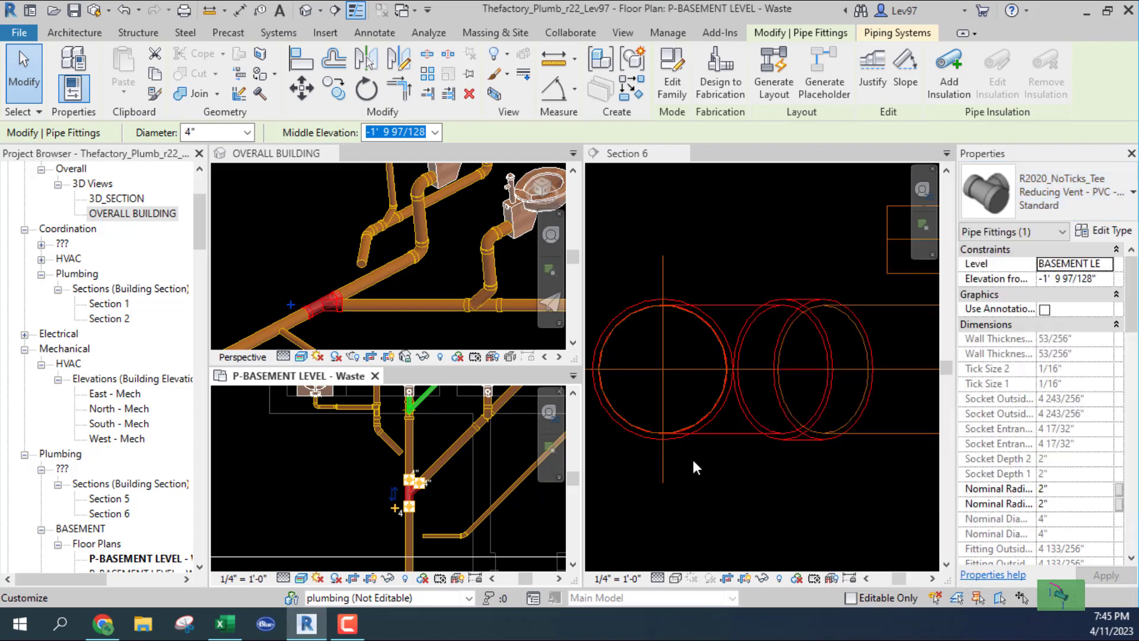
pyautogui.scroll(4, 402, 489)
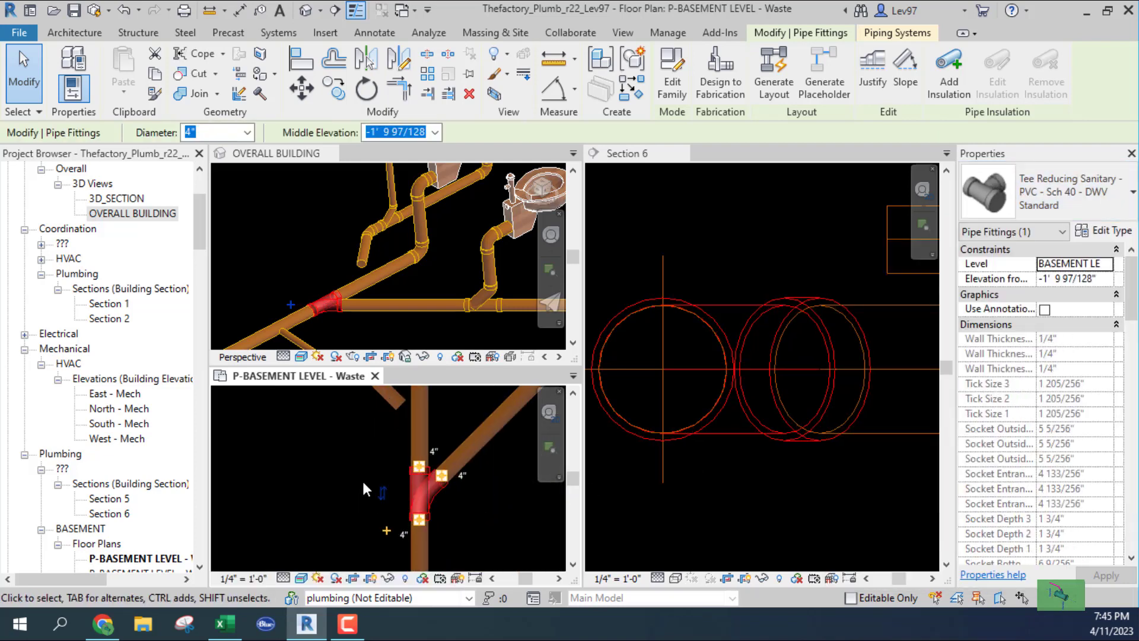
pyautogui.click(350, 501)
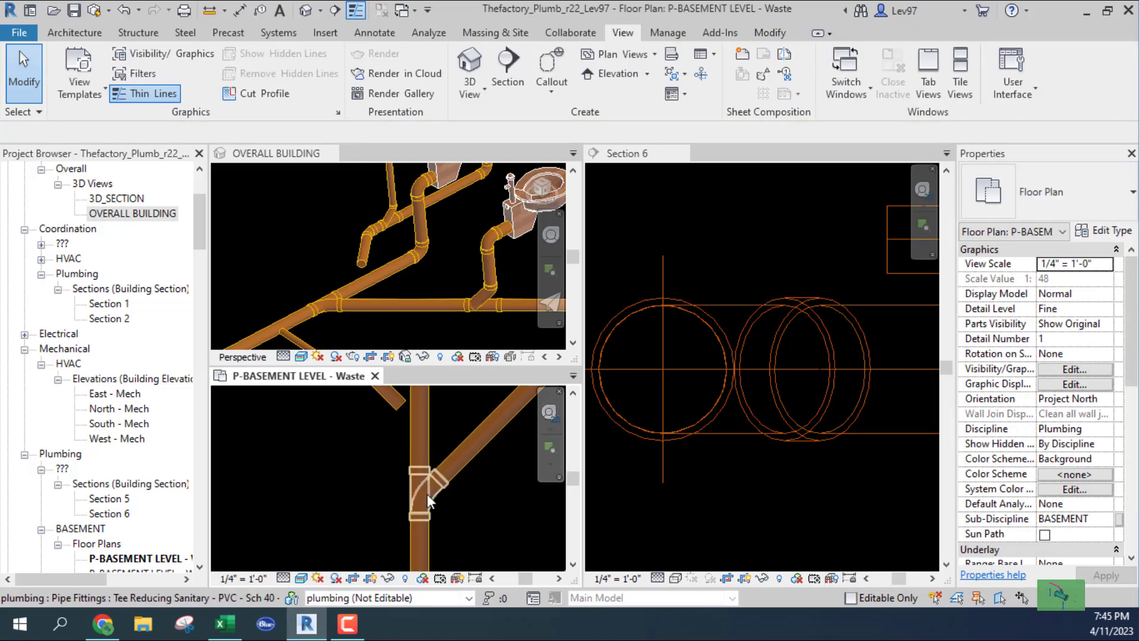
pyautogui.scroll(-3, 387, 506)
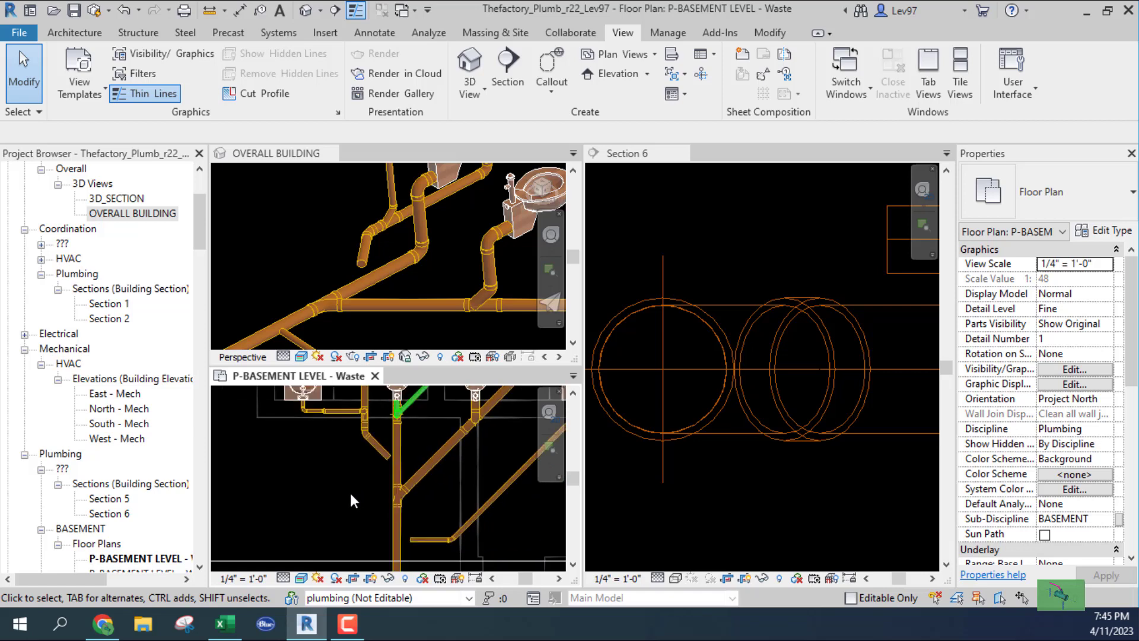
# - Select the open-ended 3" branch in Section 6, inspect it in 3D, and nudge it down to a middle elevation of -1' 8 5/8"
pyautogui.scroll(-4, 820, 497)
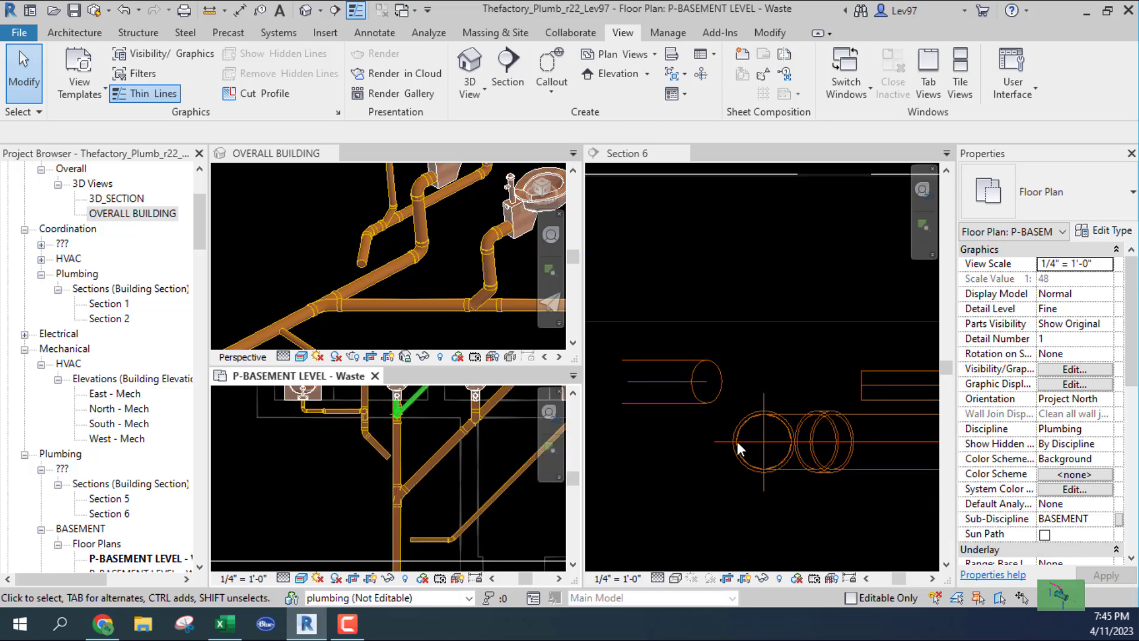
pyautogui.click(675, 418)
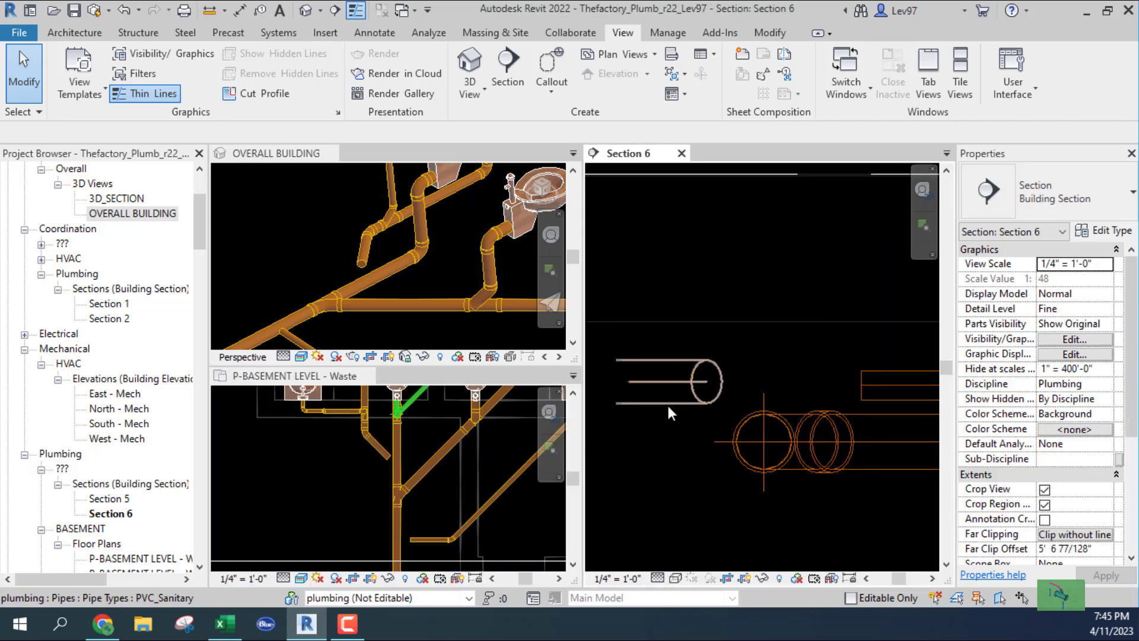
pyautogui.click(666, 403)
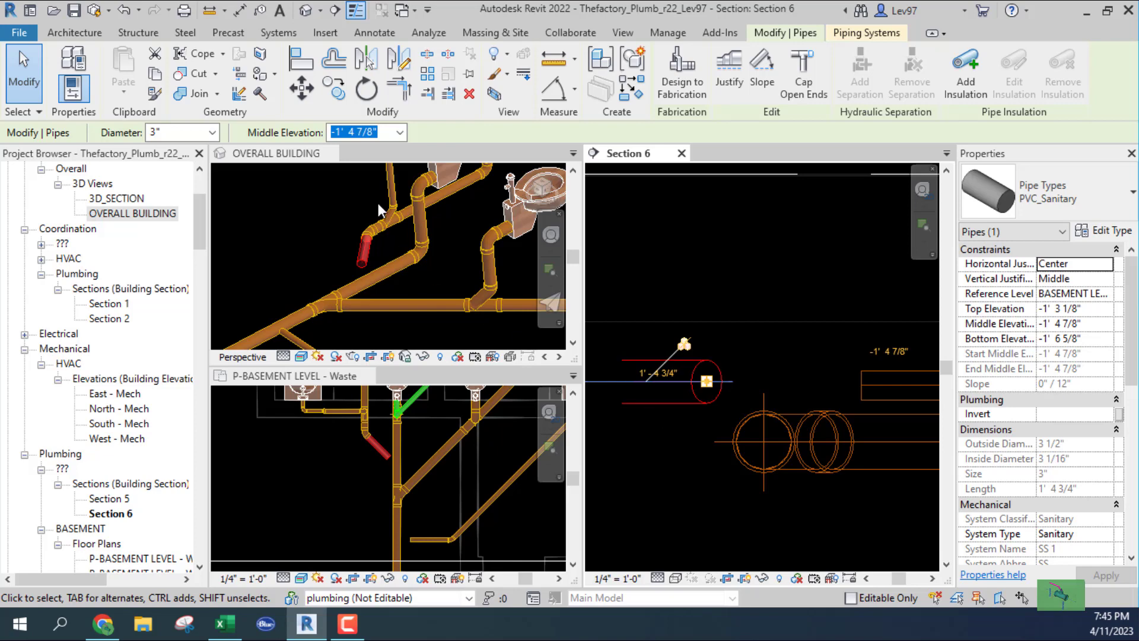
pyautogui.click(328, 219)
pyautogui.keyDown('shift'); pyautogui.moveTo(328, 220); pyautogui.dragTo(346, 302, button='middle'); pyautogui.keyUp('shift')
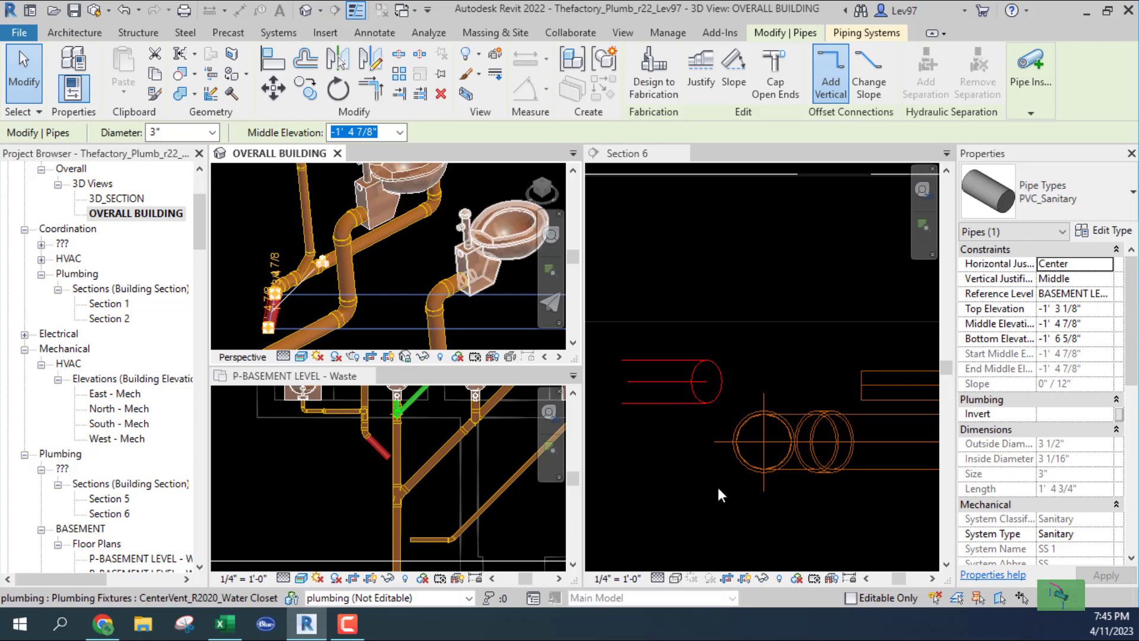
pyautogui.click(715, 371)
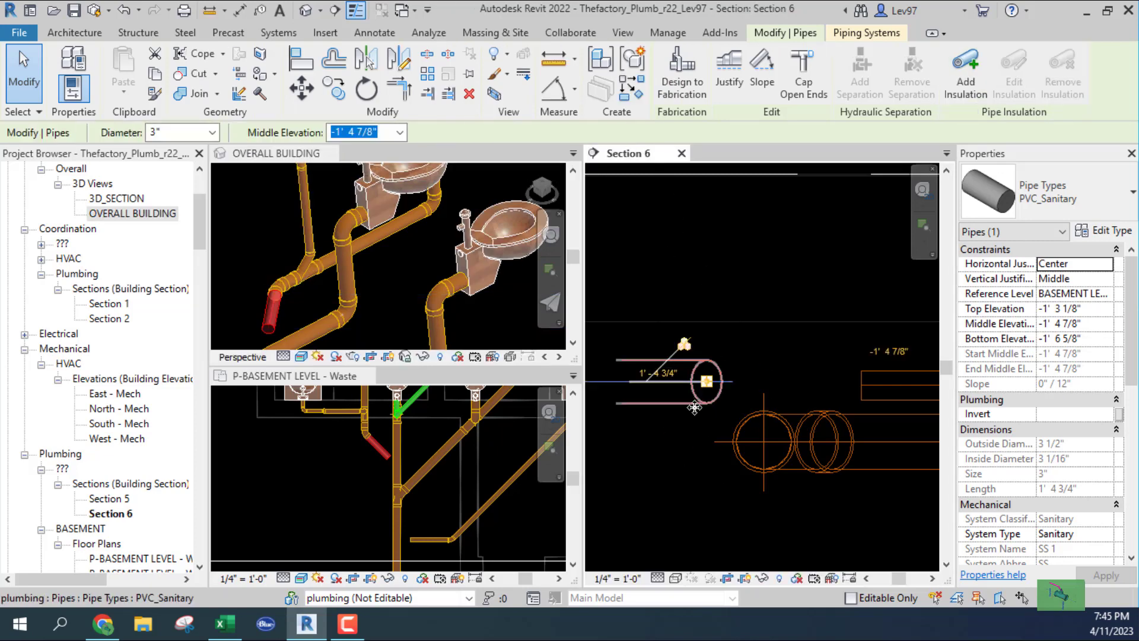
pyautogui.press('Down')
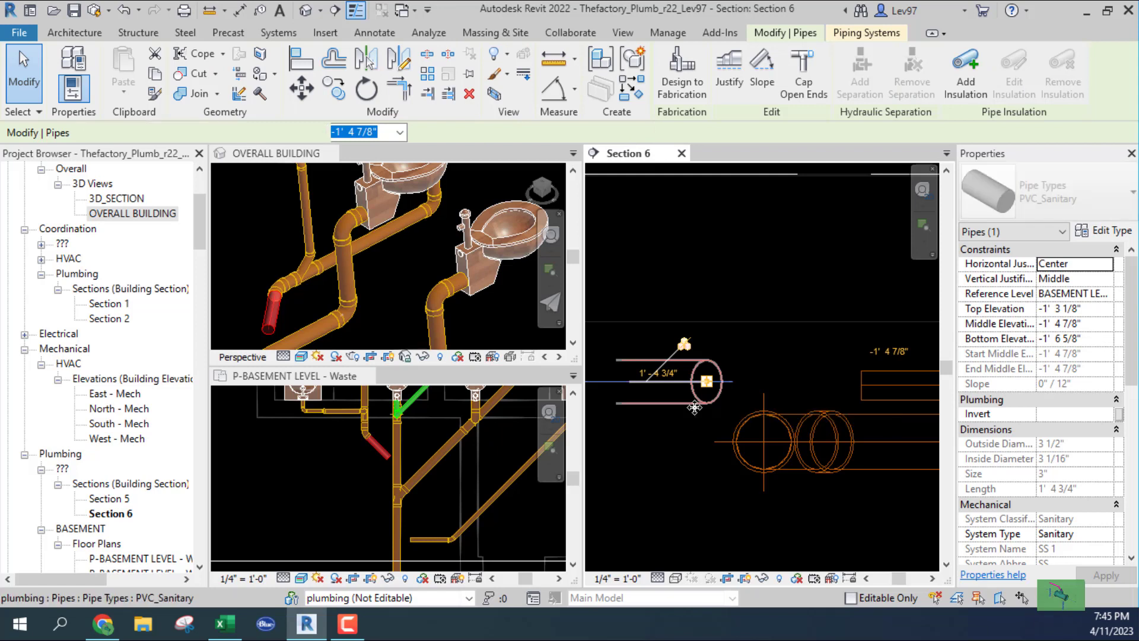
pyautogui.press('Down')
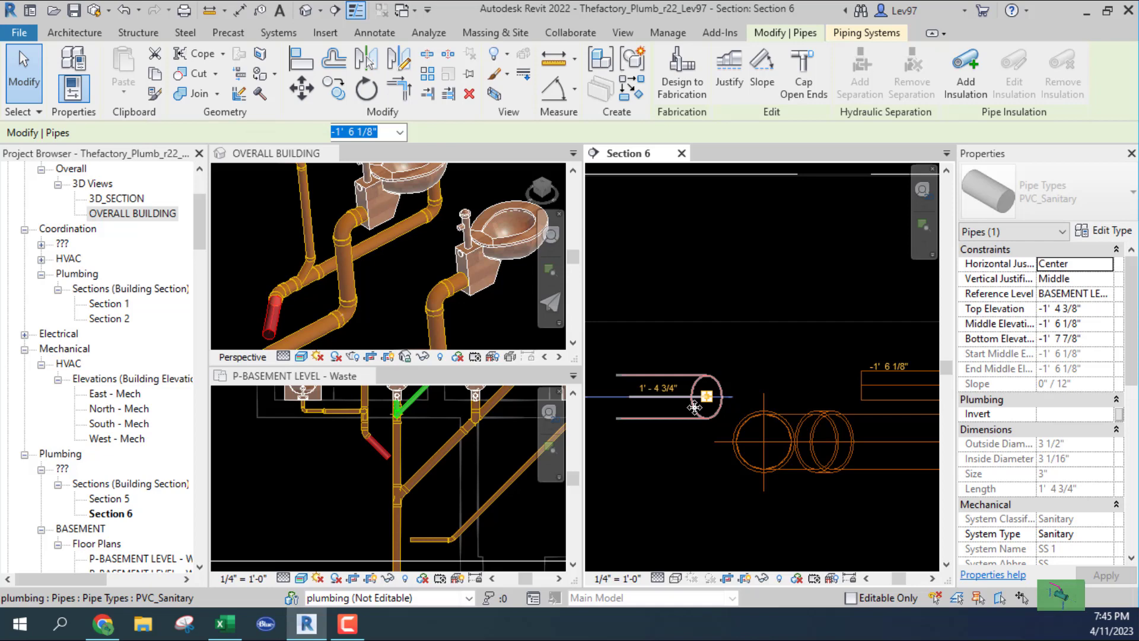
pyautogui.press('Down')
pyautogui.press('Down')
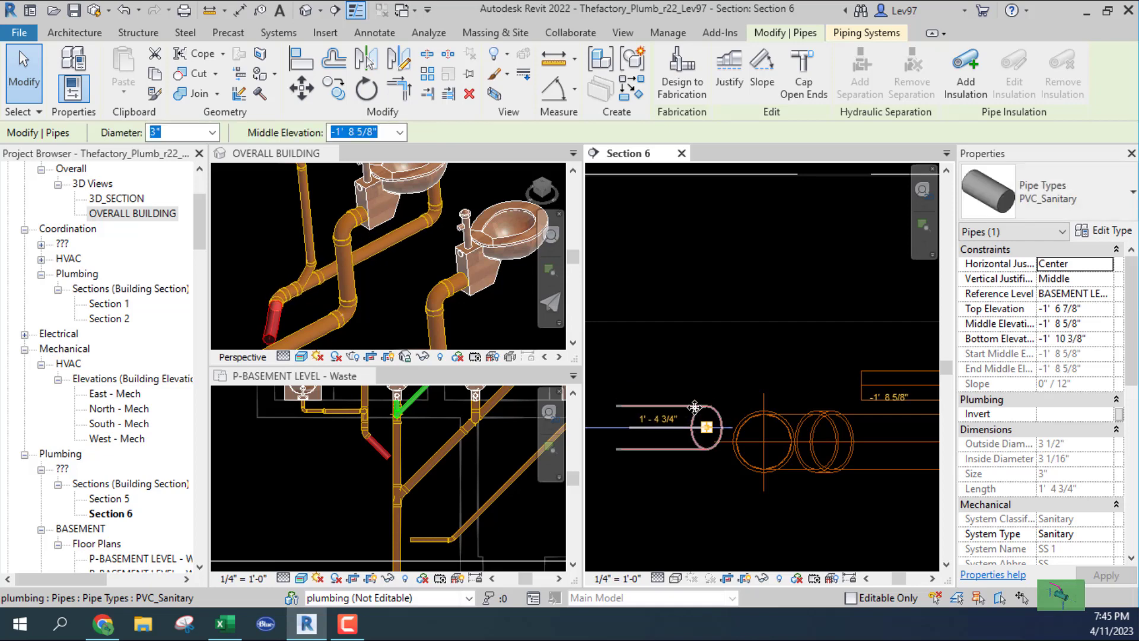
# - Nudge the 3" branch down in finer increments toward the 4" main's centerline, reaching a middle elevation of -1' 9 3/4"
pyautogui.scroll(5, 732, 440)
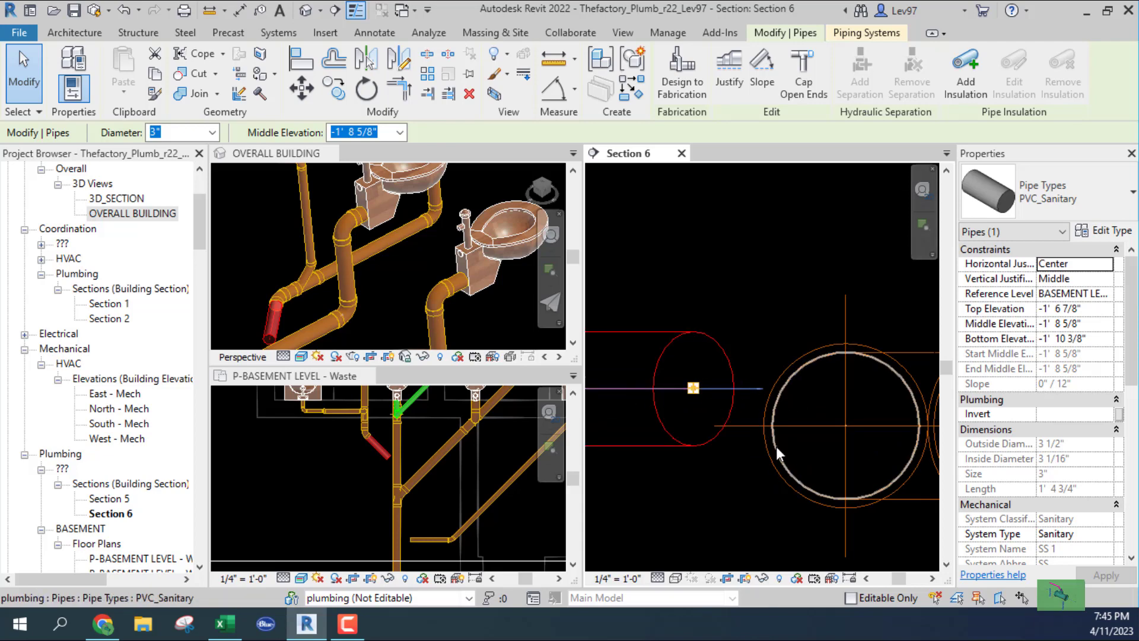
pyautogui.press('Down')
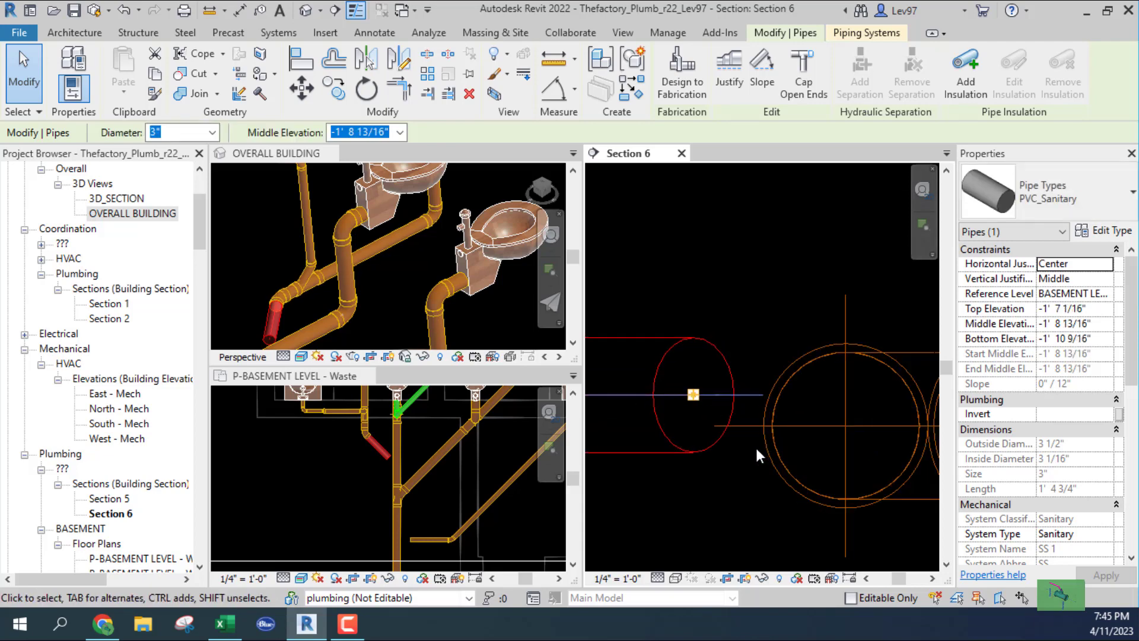
pyautogui.press('Down')
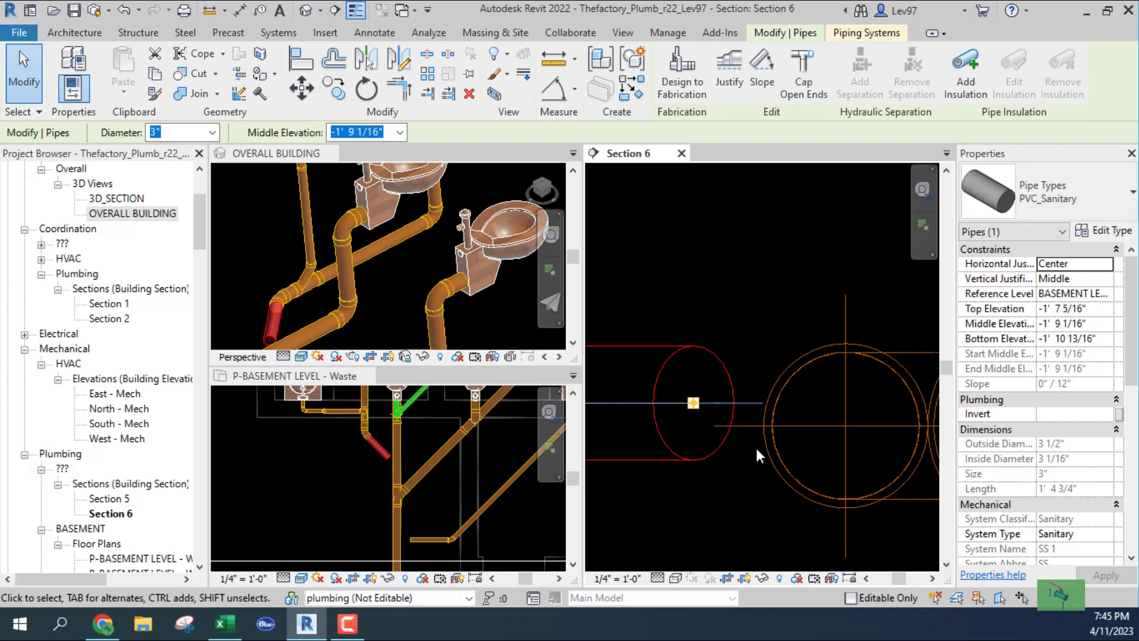
pyautogui.scroll(3, 757, 442)
pyautogui.press('Down')
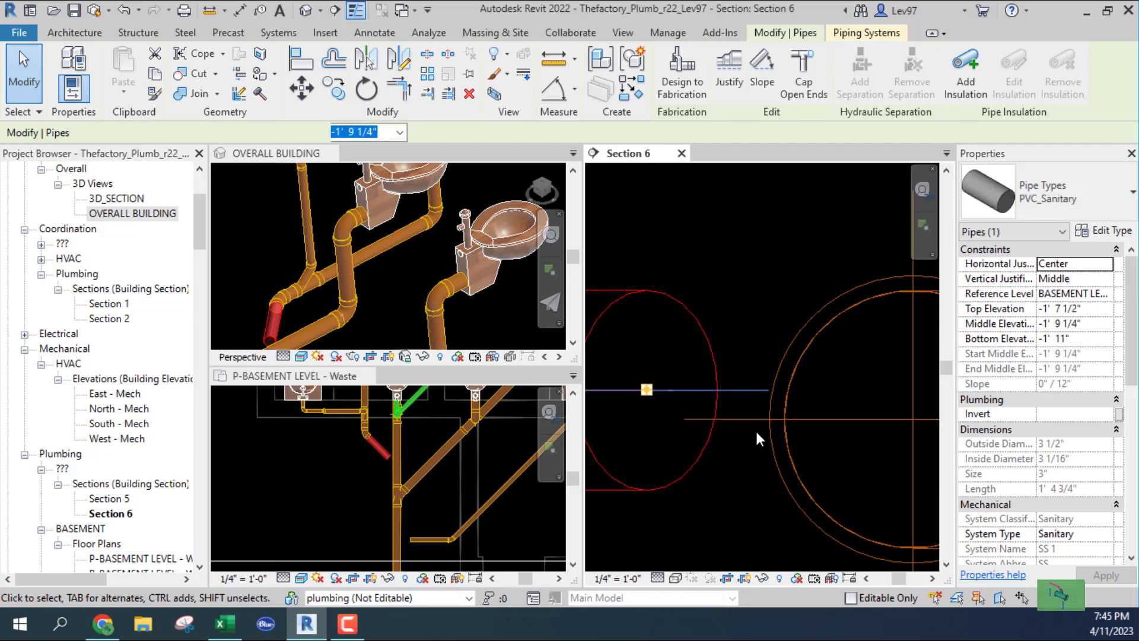
pyautogui.press('Down')
pyautogui.press('Down')
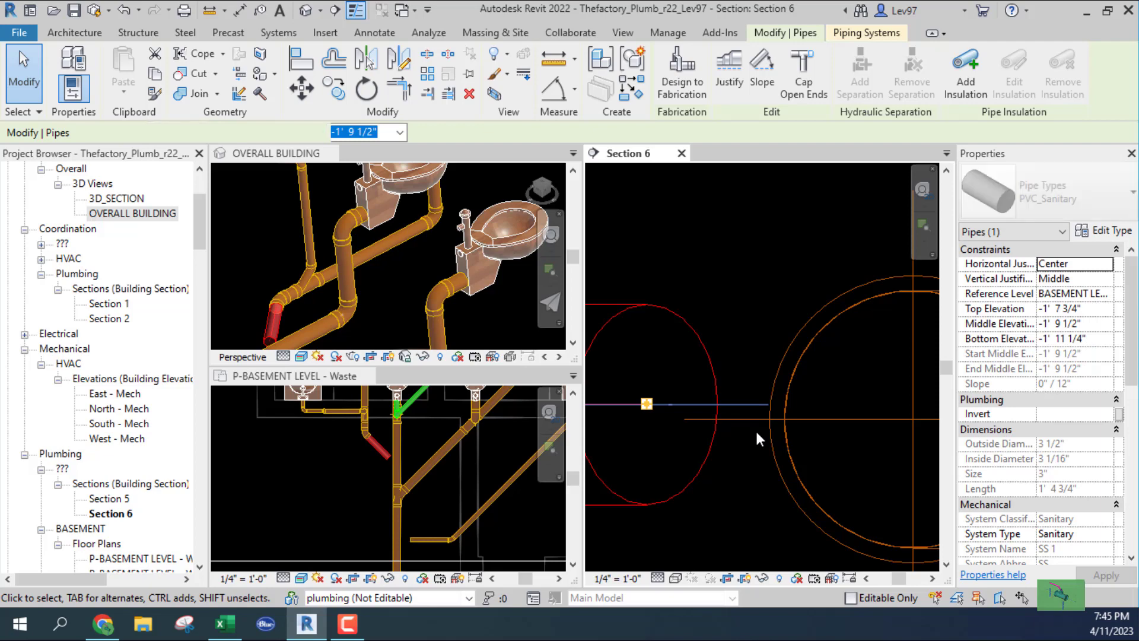
pyautogui.scroll(2, 756, 429)
pyautogui.press('Down')
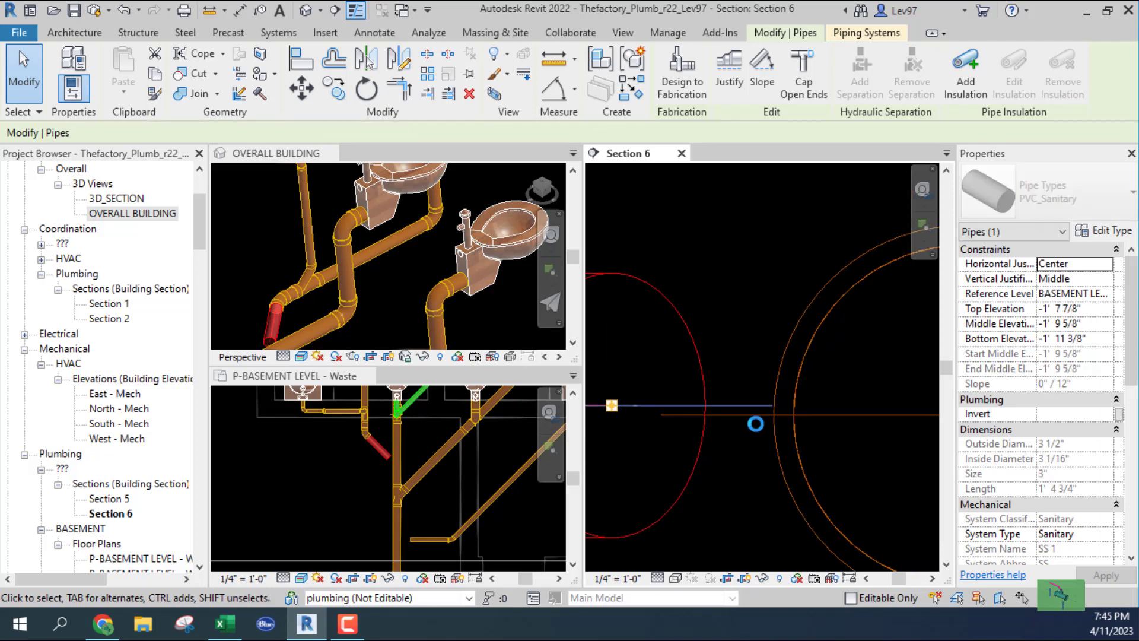
pyautogui.scroll(2, 756, 427)
pyautogui.press('Down')
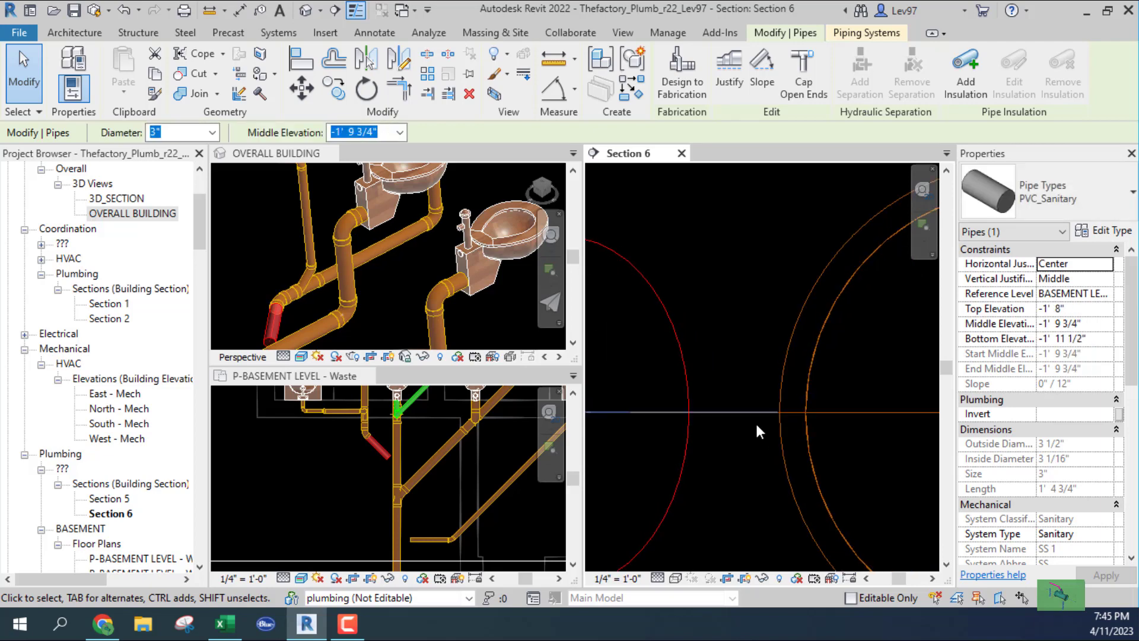
# - Fine-nudge the 3" branch to a middle elevation of about -1' 9 97/128" to match the 4" main and clear the selection
pyautogui.scroll(4, 756, 420)
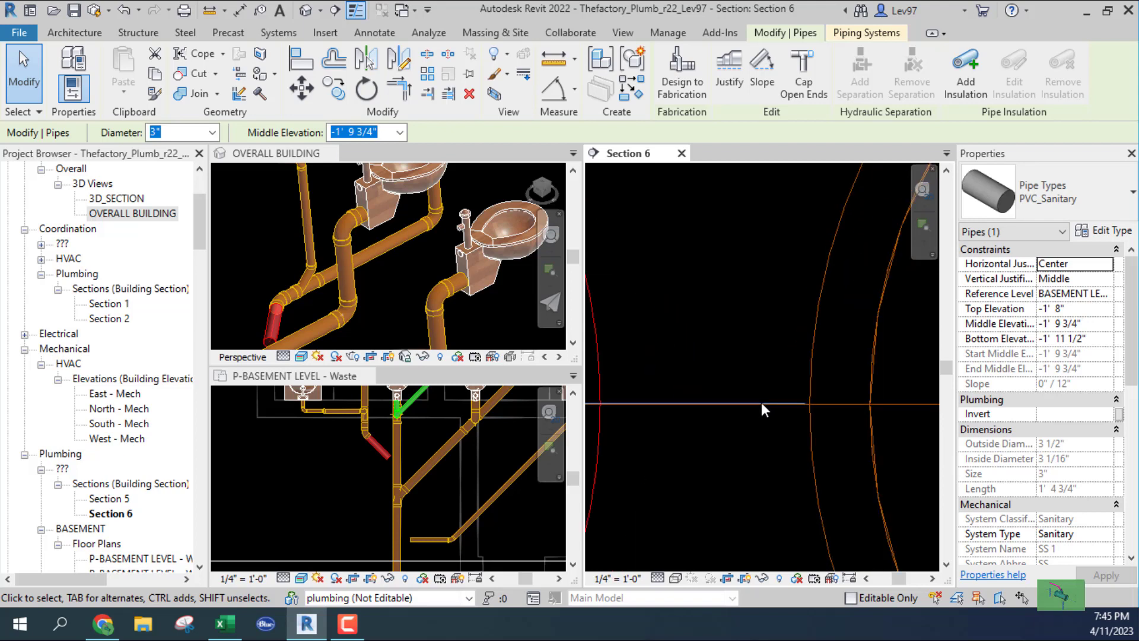
pyautogui.scroll(3, 825, 448)
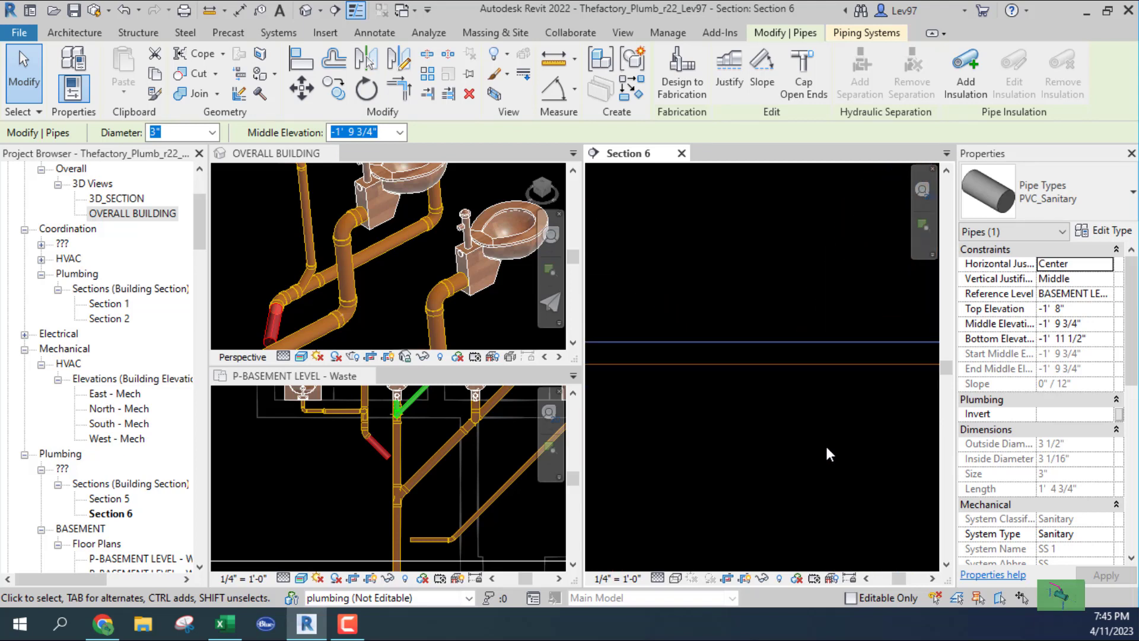
pyautogui.press('Down')
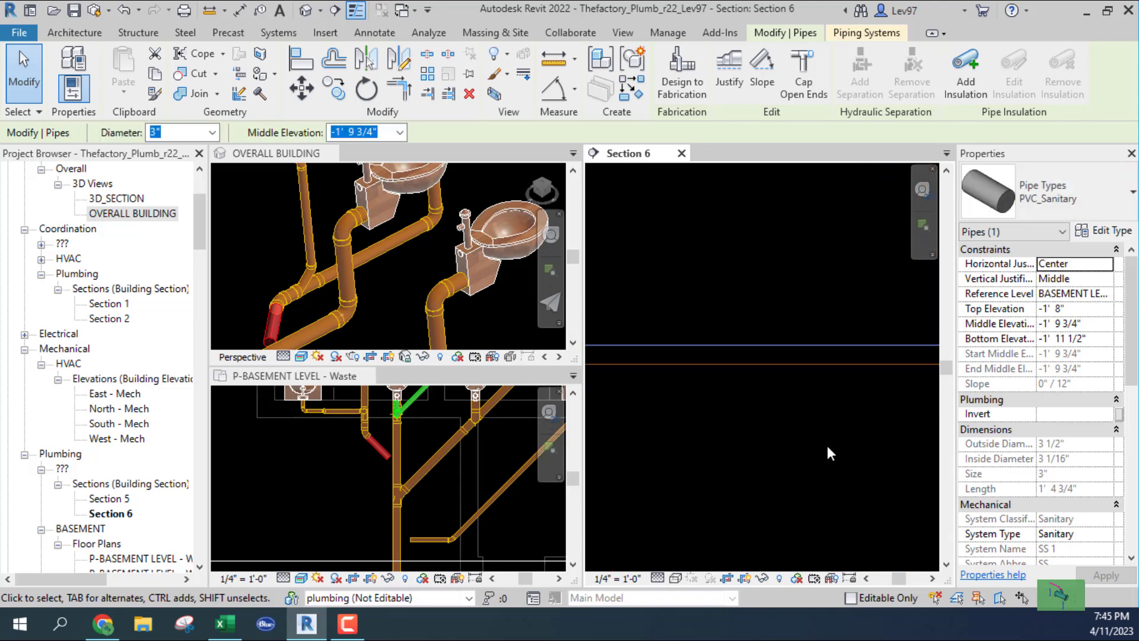
pyautogui.press('Down')
pyautogui.press('Down')
pyautogui.press('Down')
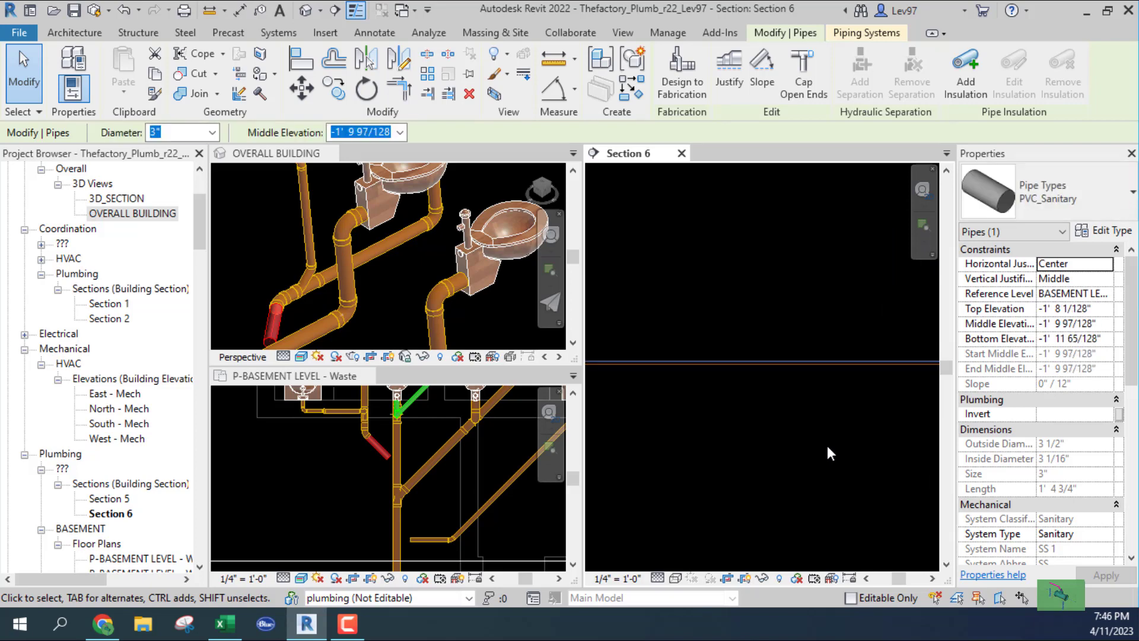
pyautogui.press('Escape')
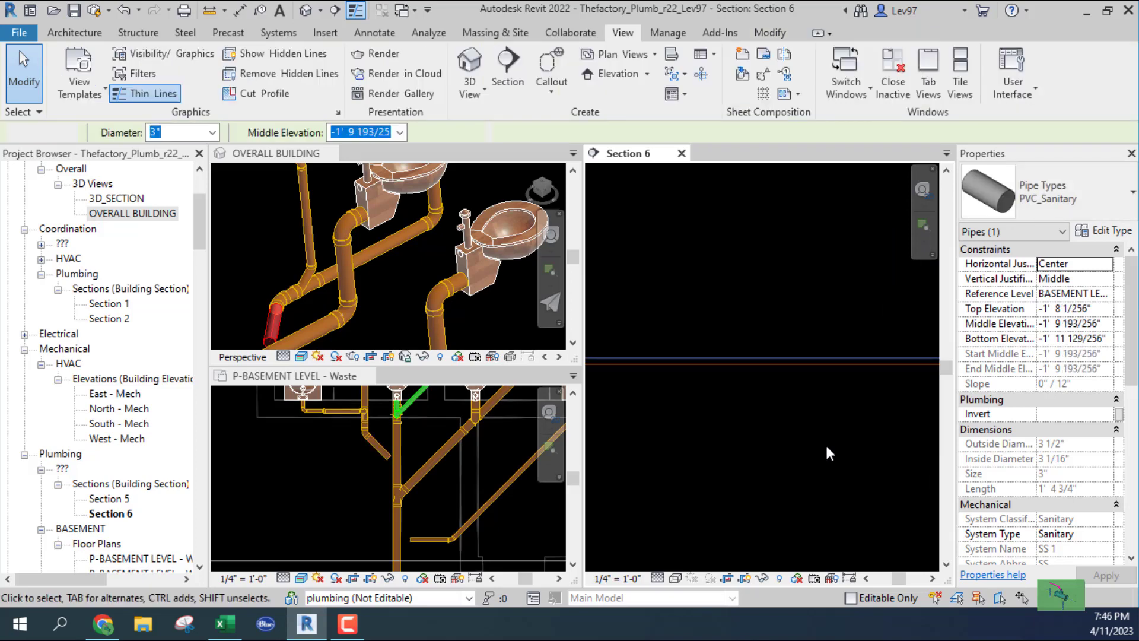
pyautogui.scroll(-5, 774, 433)
pyautogui.scroll(-2, 766, 441)
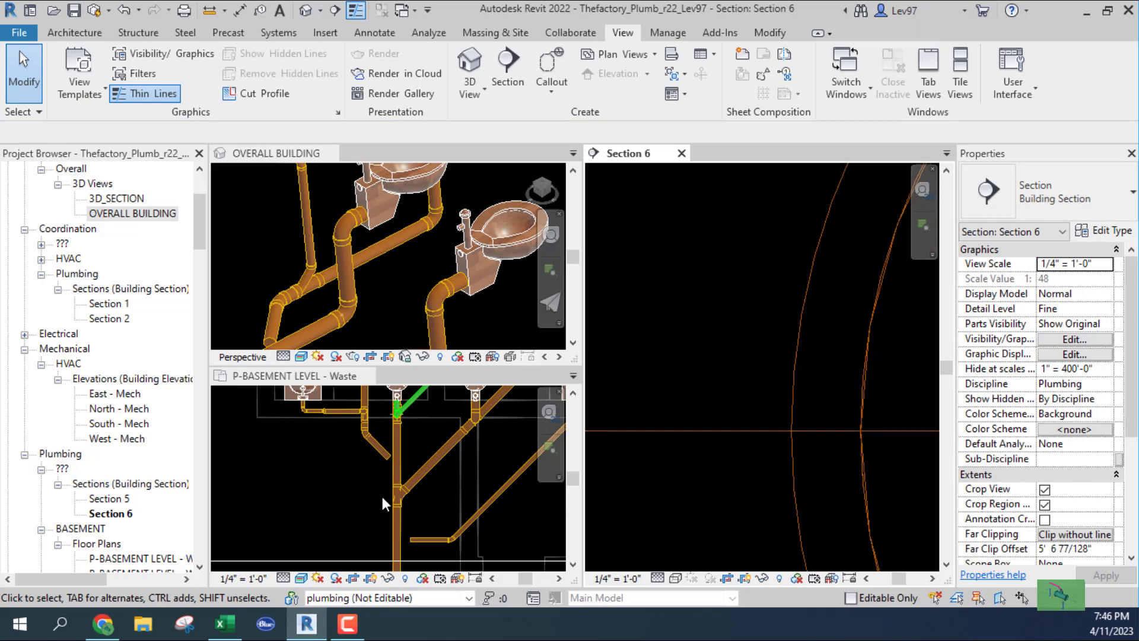
# - In the basement waste plan, extend the open end of the diagonal 3" branch to the 4" main to connect them
pyautogui.click(326, 474)
pyautogui.scroll(6, 347, 464)
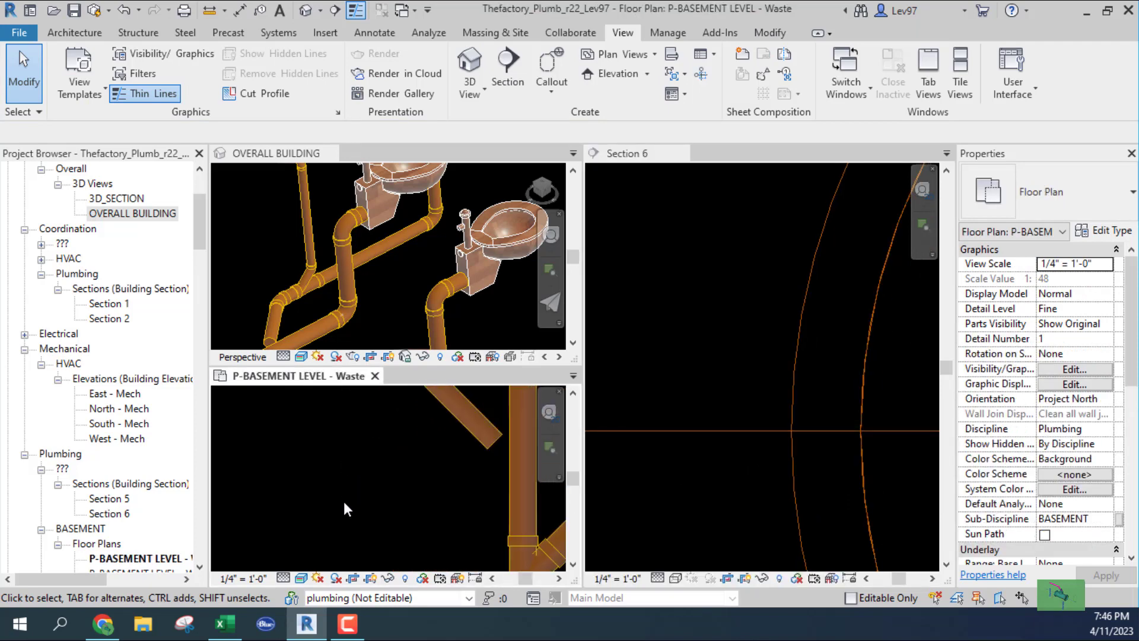
pyautogui.scroll(-3, 344, 501)
pyautogui.moveTo(359, 465); pyautogui.dragTo(336, 491, button='middle')
pyautogui.scroll(4, 340, 483)
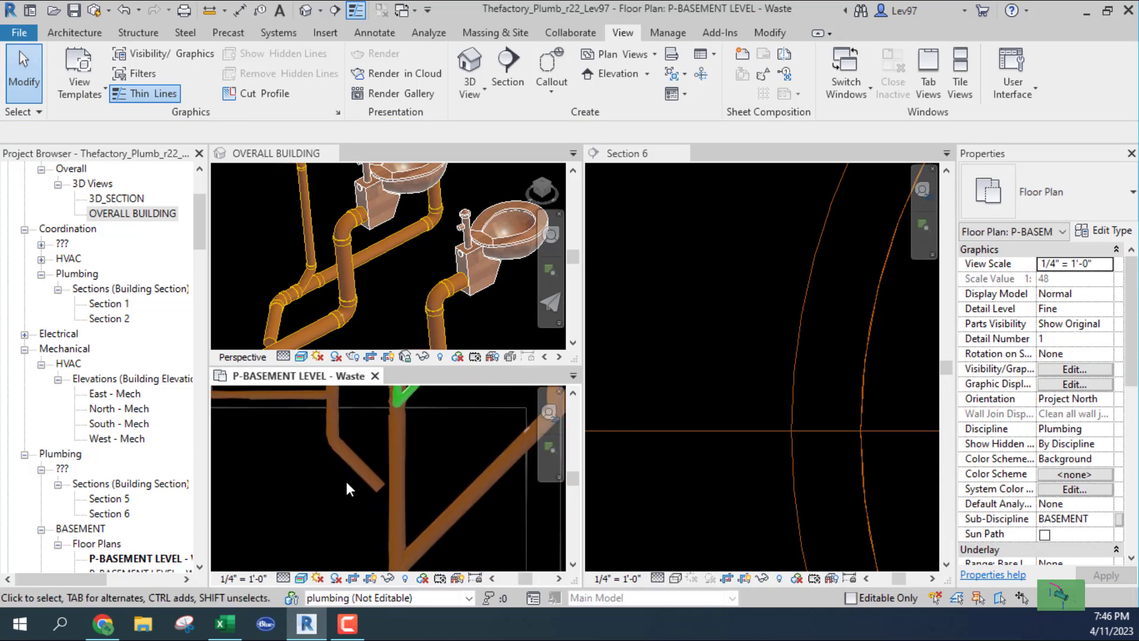
pyautogui.click(371, 471)
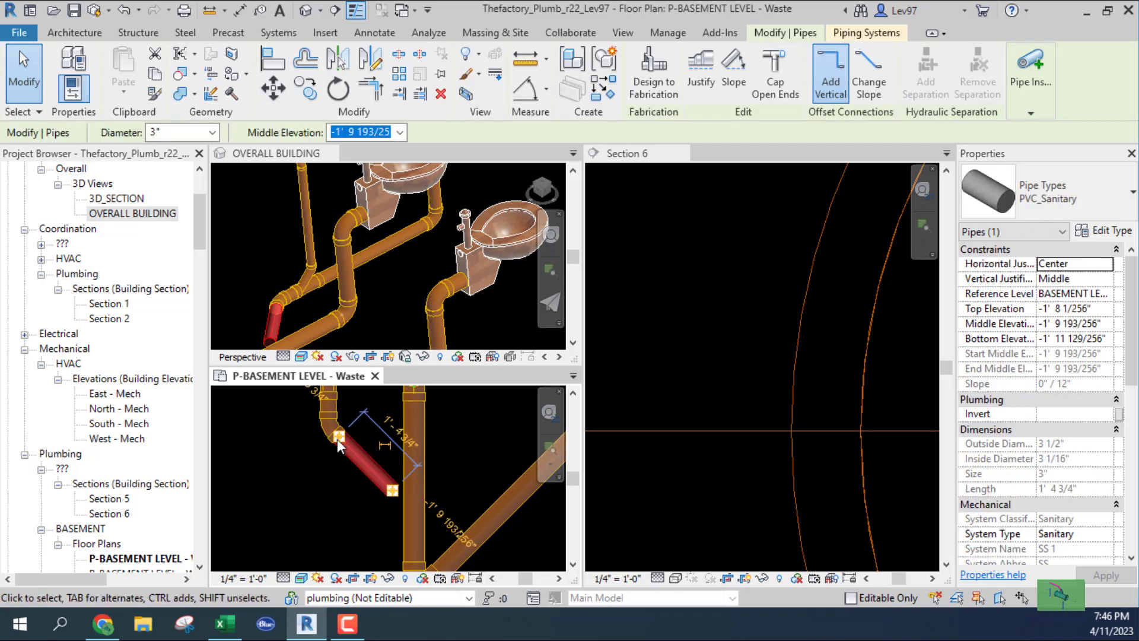
pyautogui.moveTo(392, 491); pyautogui.dragTo(366, 526)
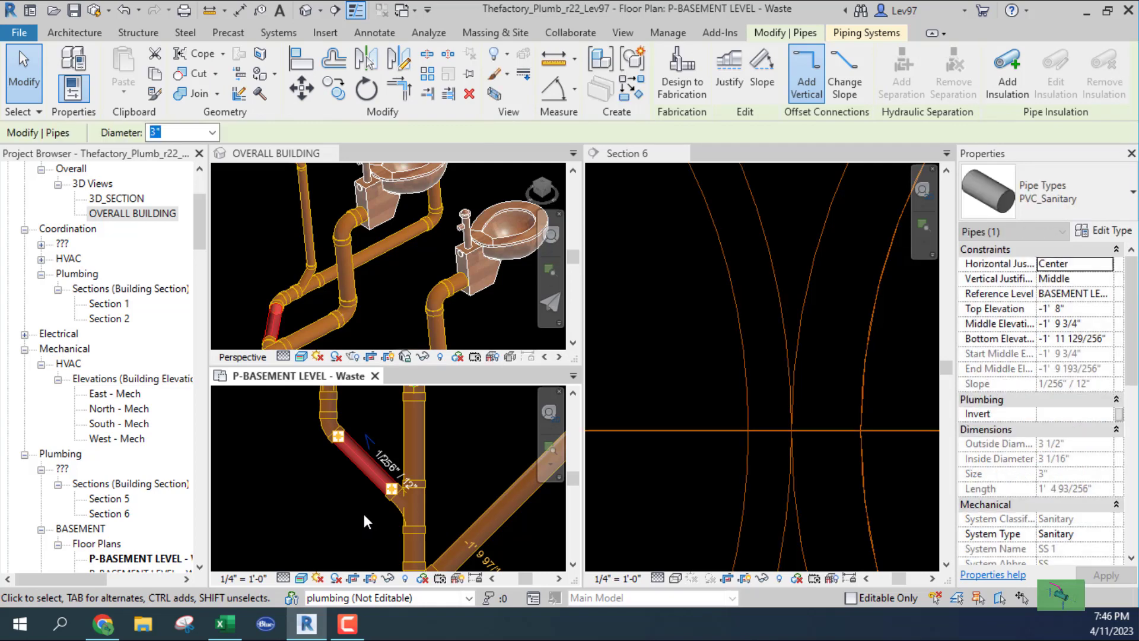
pyautogui.click(364, 514)
# - Check the fitting types where the 3" and 4" diagonal branches join the 4" main
pyautogui.moveTo(347, 524); pyautogui.dragTo(372, 472, button='middle')
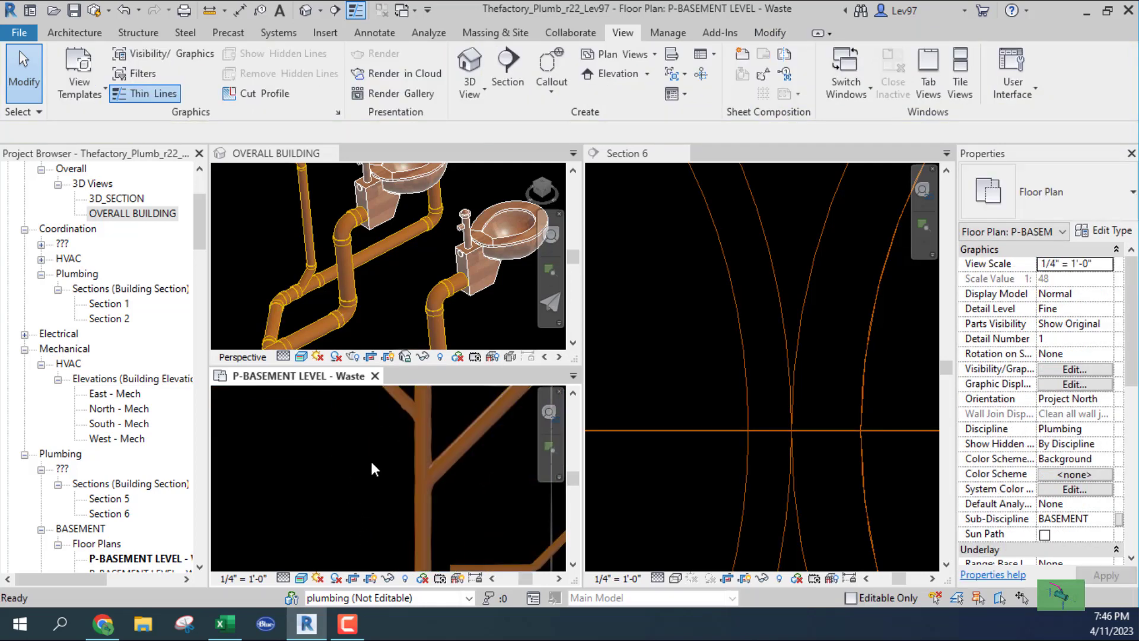
pyautogui.click(412, 419)
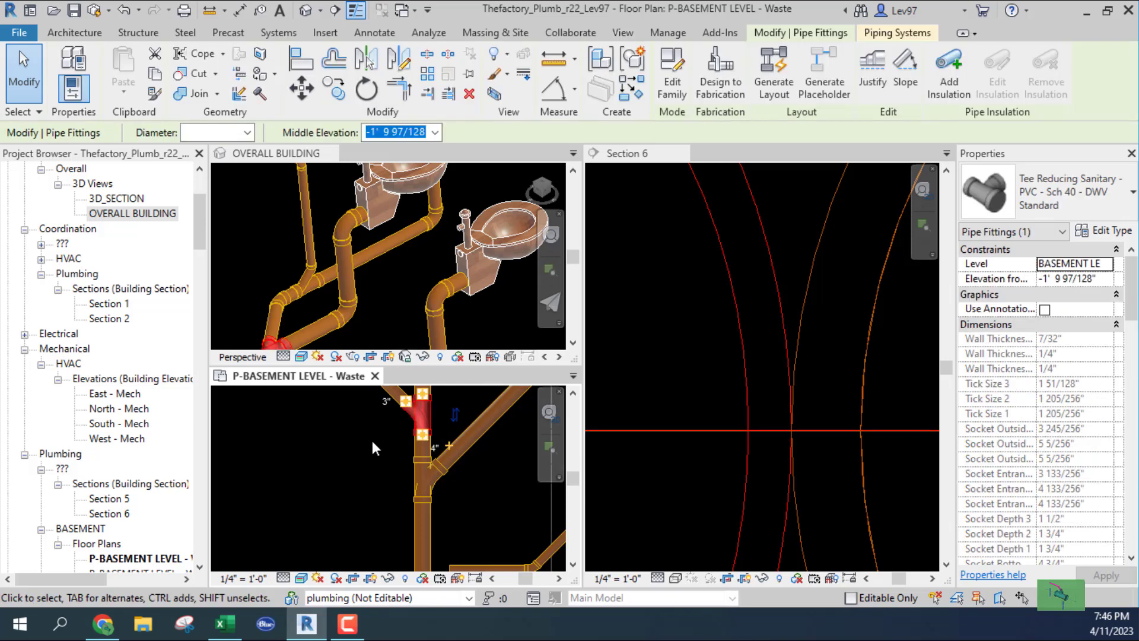
pyautogui.click(420, 487)
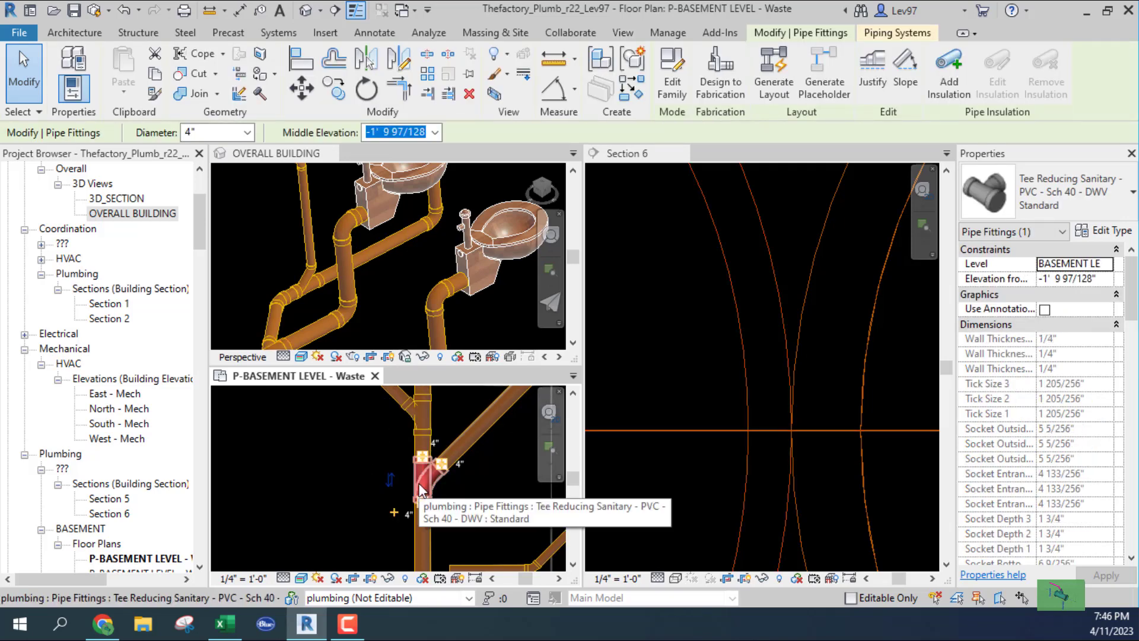
pyautogui.click(374, 472)
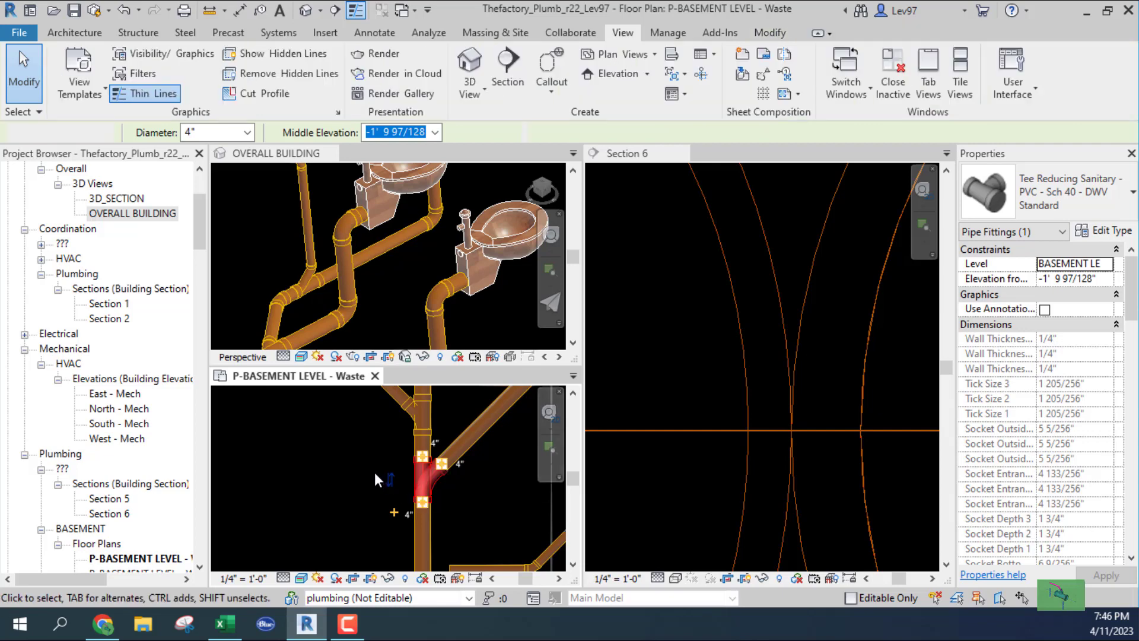
# - Try R2020_NoTicks_Tee Reducing Vent - PVC - Sch 40 - DWV, Standard on the 3" branch's fitting, inspect it, and undo the change
pyautogui.click(424, 413)
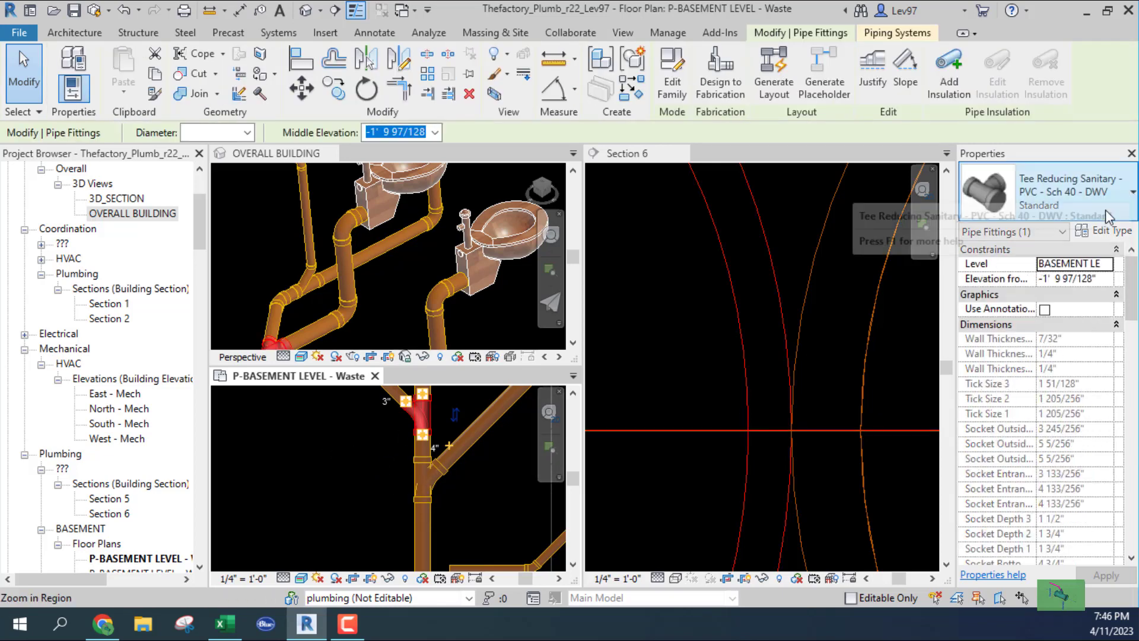
pyautogui.click(1125, 197)
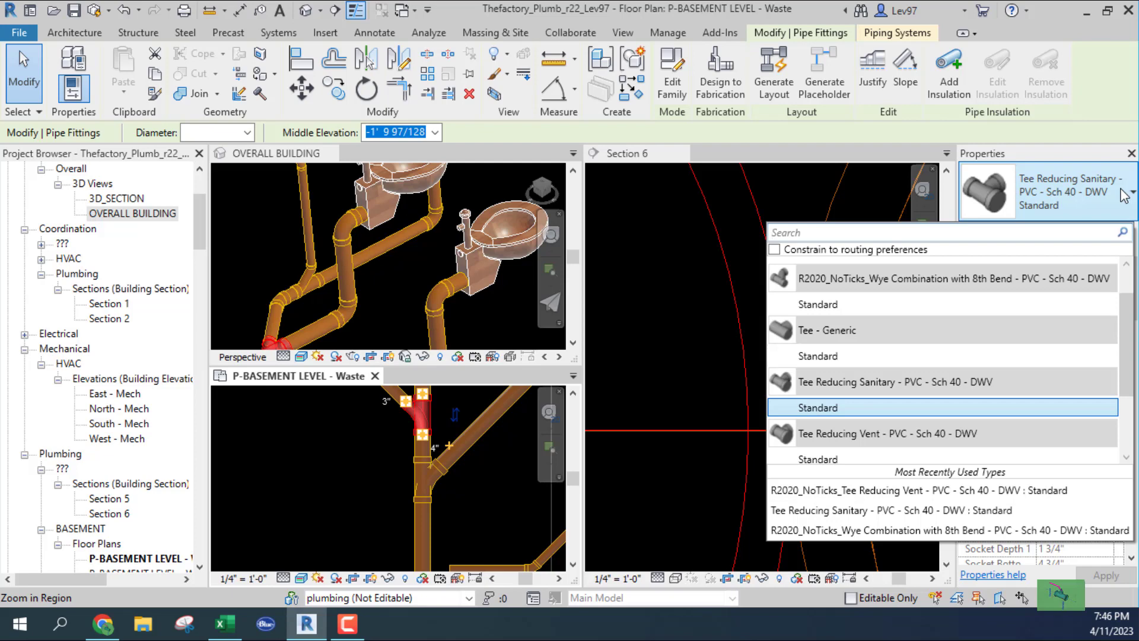
pyautogui.scroll(1, 930, 389)
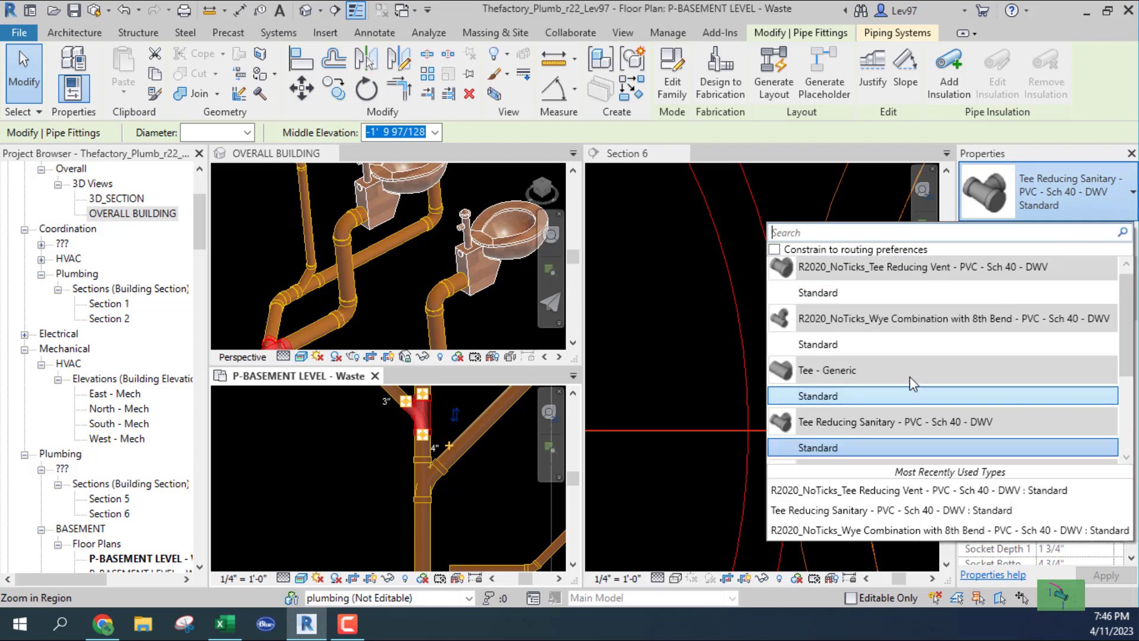
pyautogui.click(842, 293)
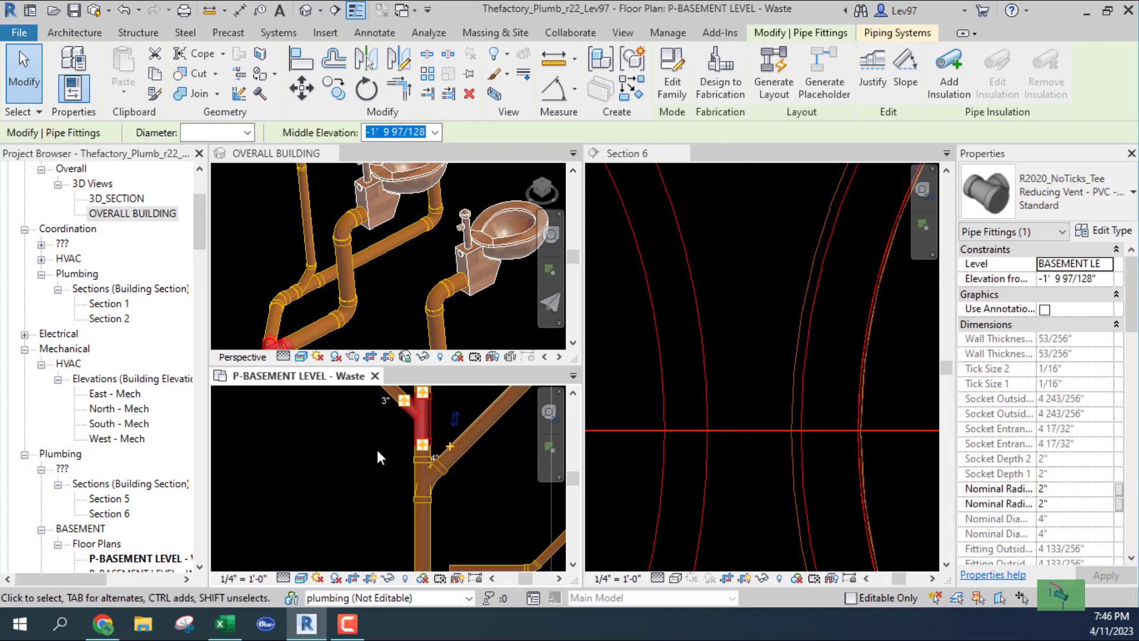
pyautogui.moveTo(390, 463); pyautogui.dragTo(394, 517, button='middle')
pyautogui.scroll(3, 394, 518)
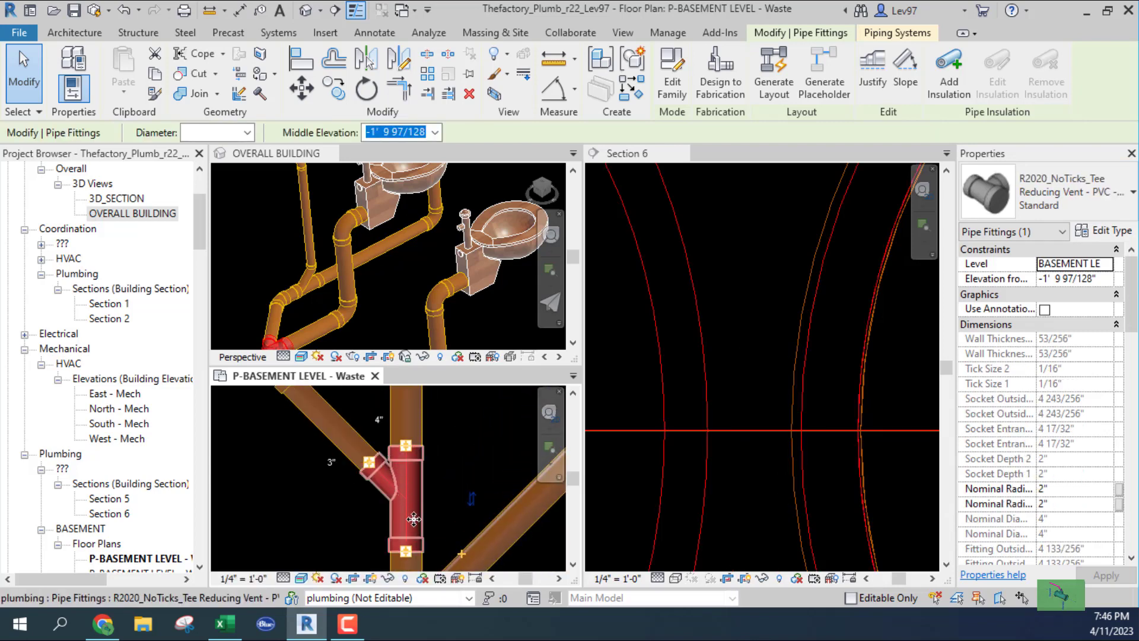
pyautogui.click(121, 18)
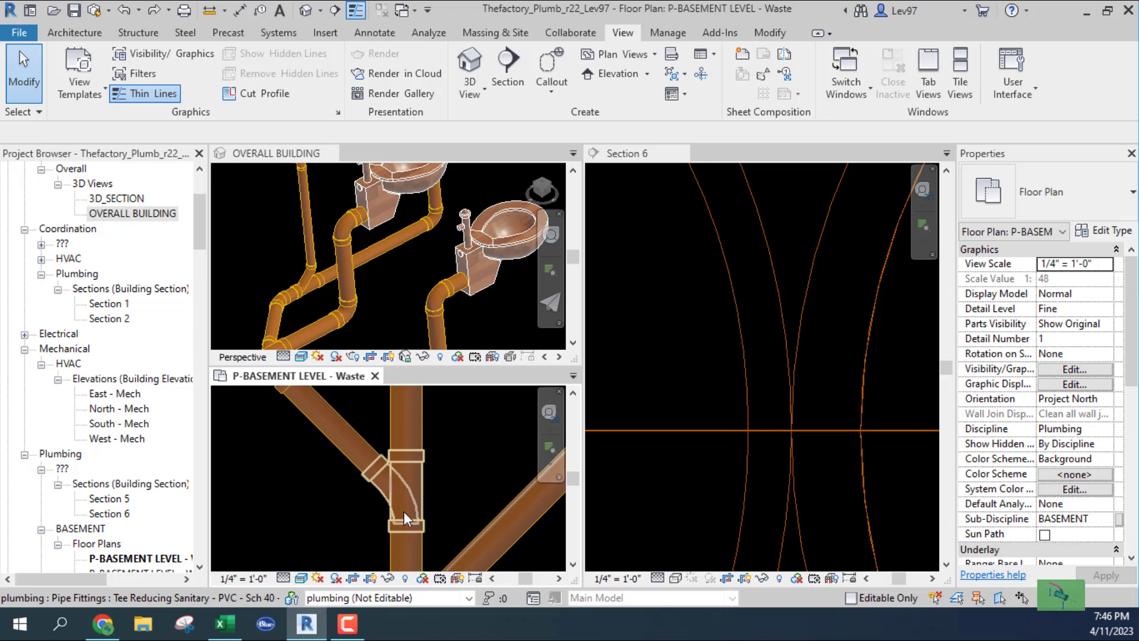
# - Examine the lavatory's diagonal 2" branch and its open-ended run in plan, comparing their elevation with the 4" main in Section 6
pyautogui.scroll(-5, 329, 480)
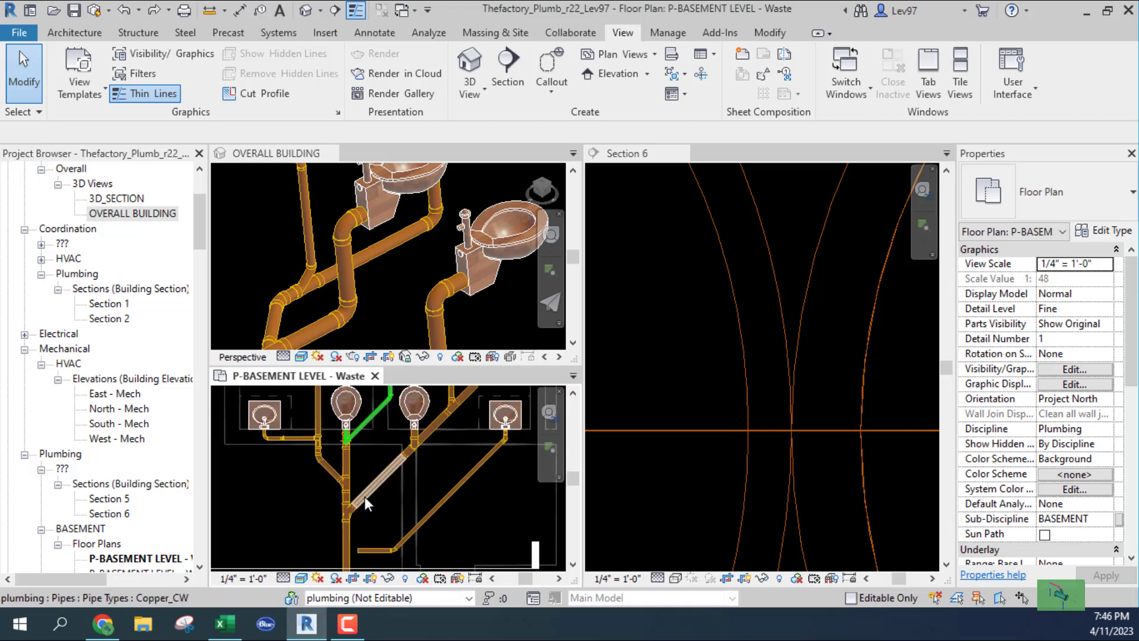
pyautogui.moveTo(399, 534); pyautogui.dragTo(347, 475, button='middle')
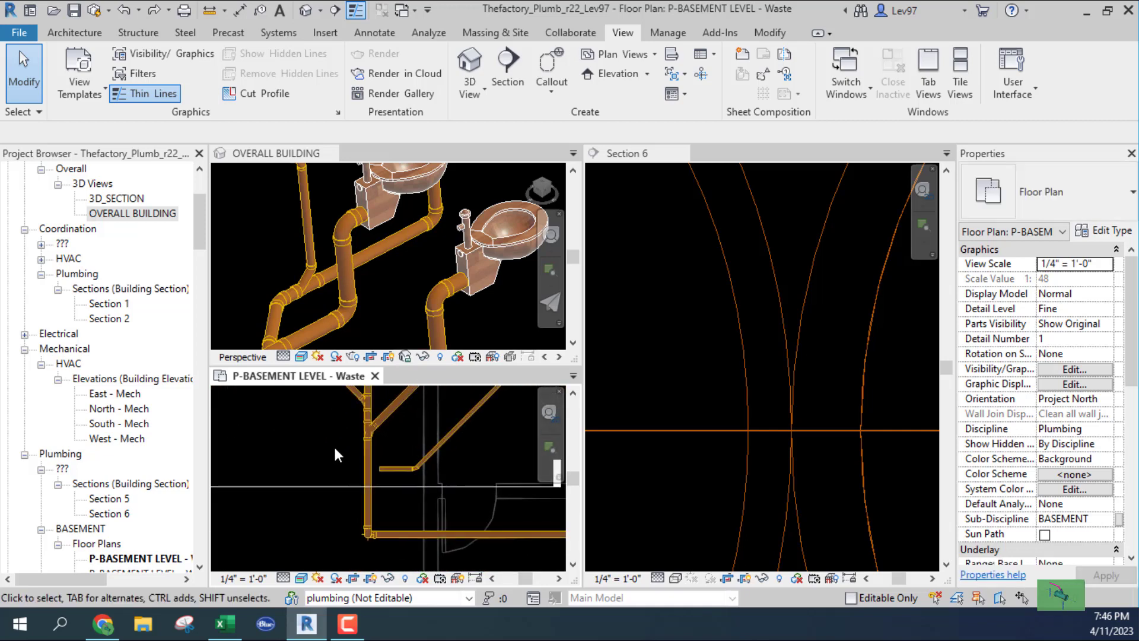
pyautogui.click(737, 324)
pyautogui.scroll(-6, 703, 353)
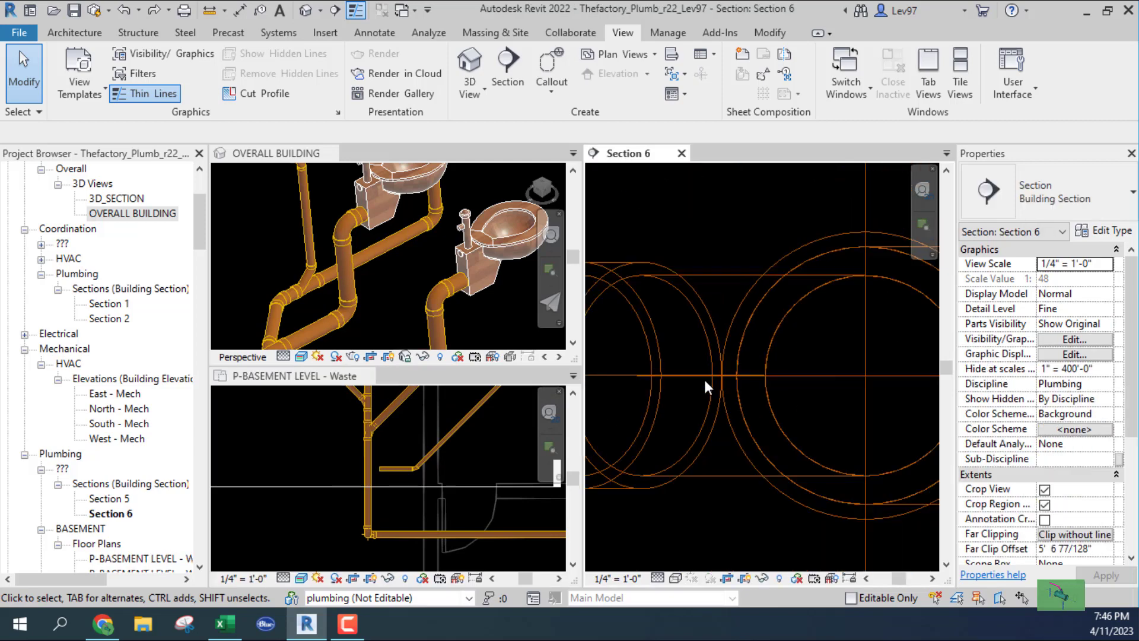
pyautogui.scroll(-4, 704, 416)
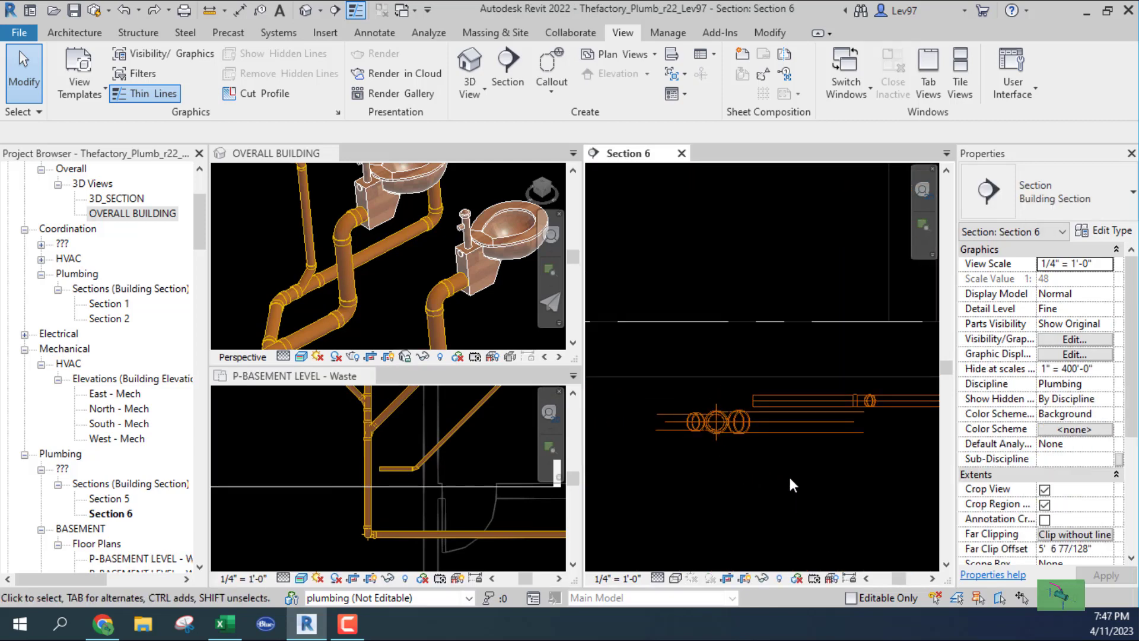
pyautogui.click(493, 438)
pyautogui.moveTo(493, 440); pyautogui.dragTo(425, 471, button='middle')
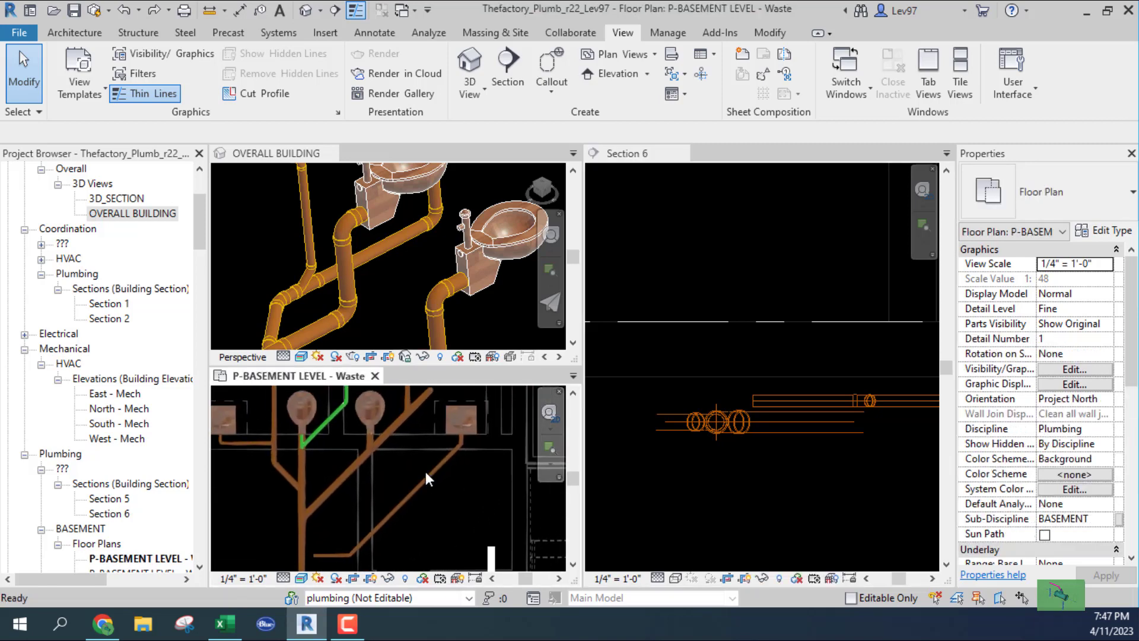
pyautogui.click(427, 478)
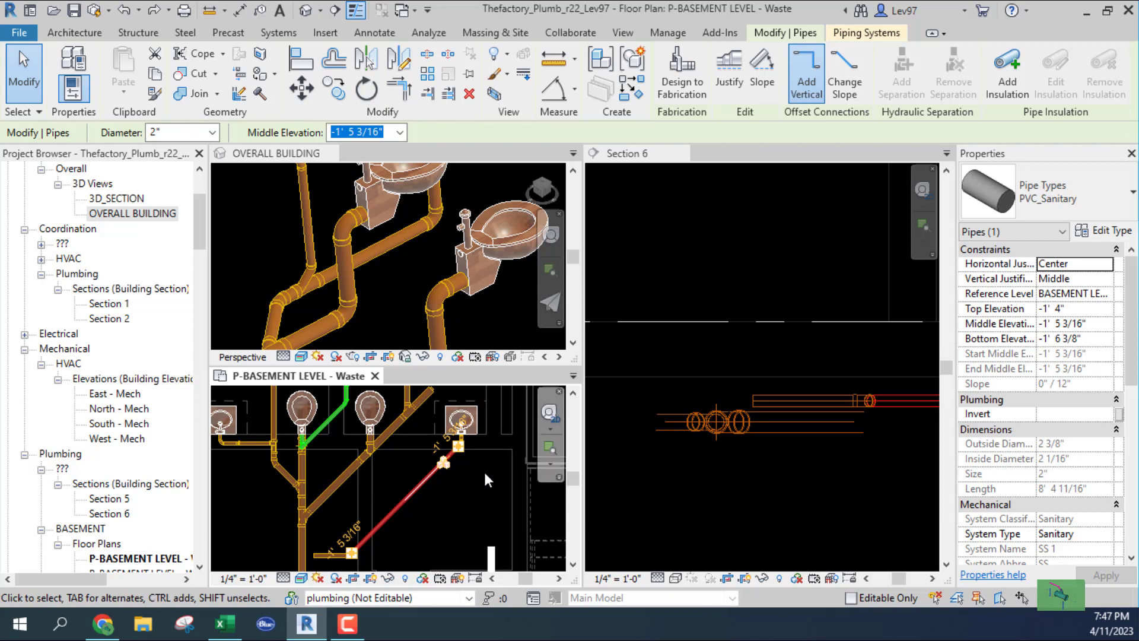
pyautogui.moveTo(472, 480); pyautogui.dragTo(514, 508, button='middle')
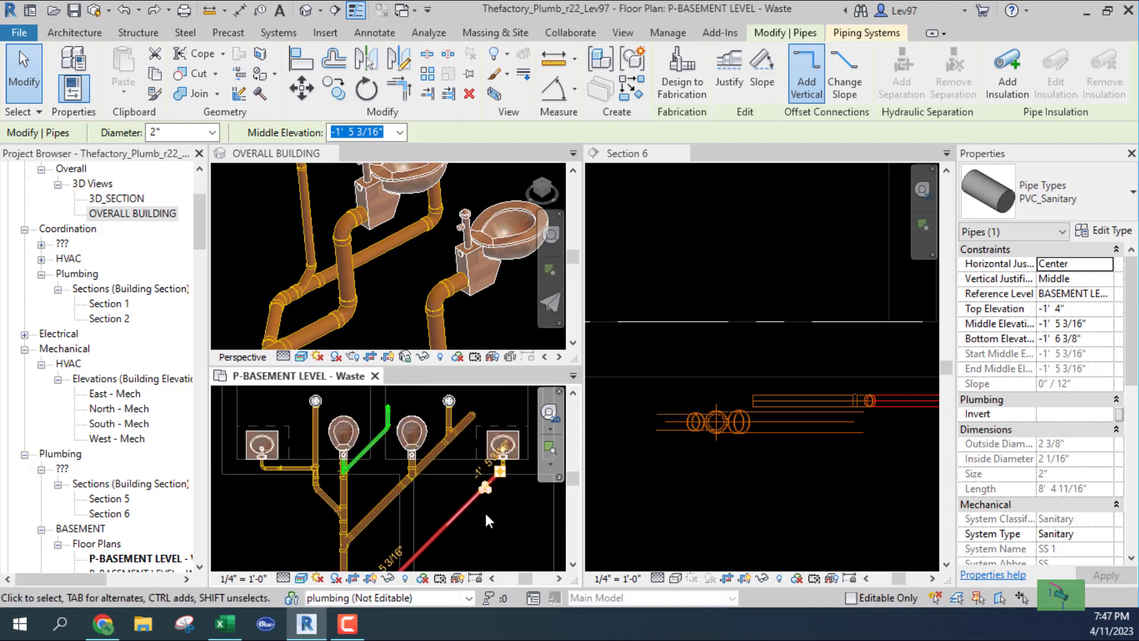
pyautogui.moveTo(484, 510)
pyautogui.mouseDown(button='middle')
pyautogui.moveTo(473, 521)
pyautogui.moveTo(501, 526)
pyautogui.moveTo(506, 362)
pyautogui.moveTo(483, 491)
pyautogui.mouseUp(button='middle')
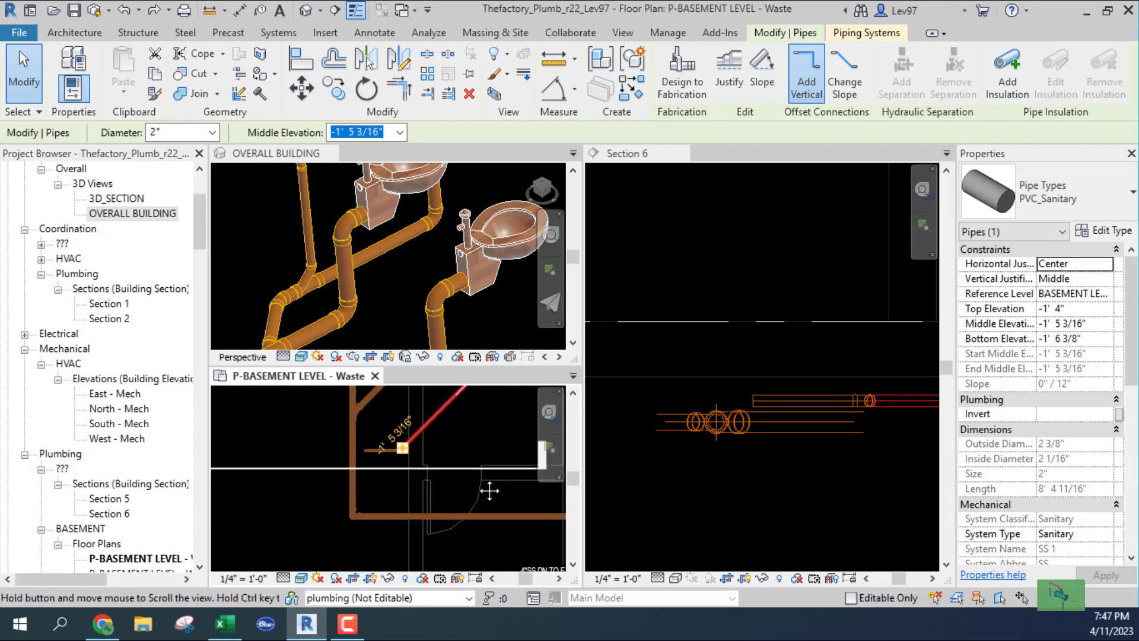
pyautogui.click(781, 401)
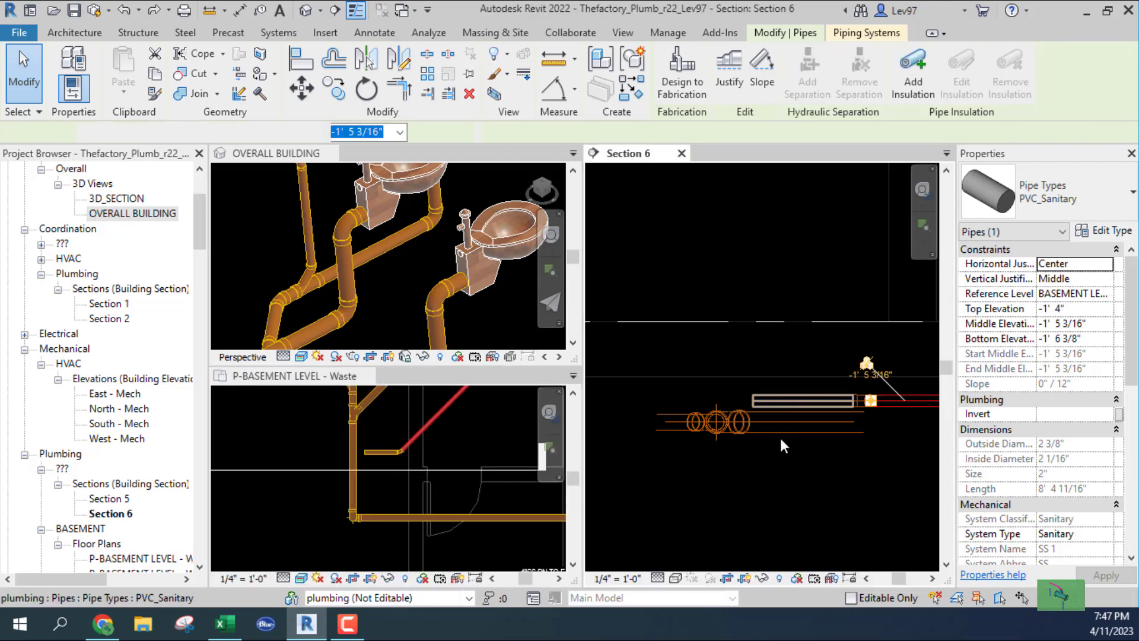
# - Shorten the view depth of Section 6 in plan to about 0' 6" so it ends just beyond the open-ended 2" pipe
pyautogui.click(318, 477)
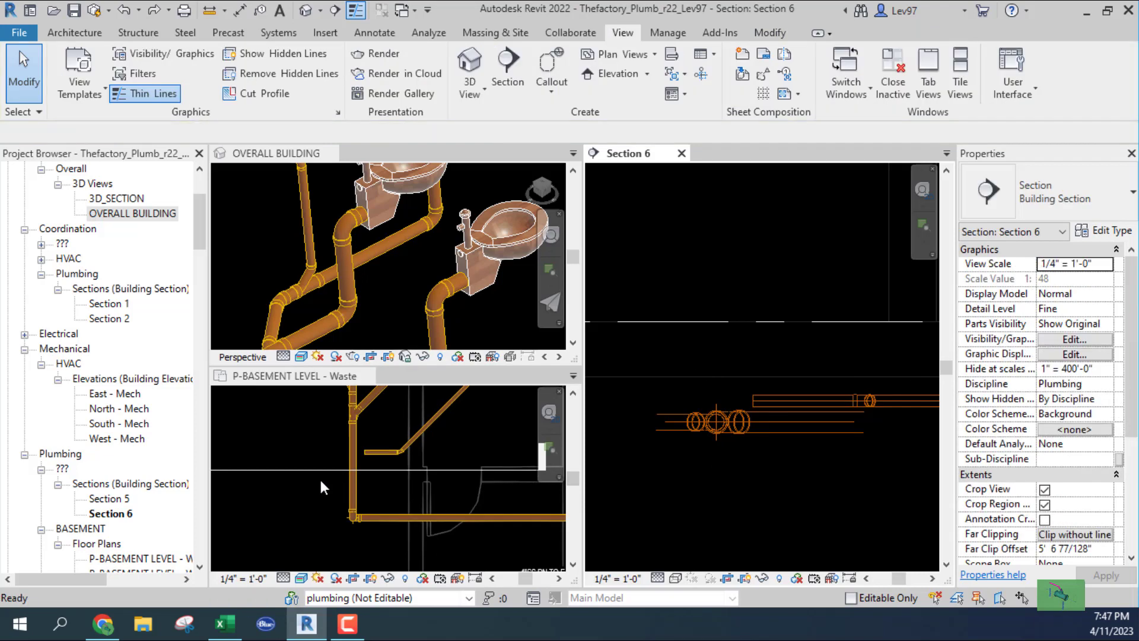
pyautogui.moveTo(302, 471); pyautogui.dragTo(316, 498)
pyautogui.scroll(-1, 315, 496)
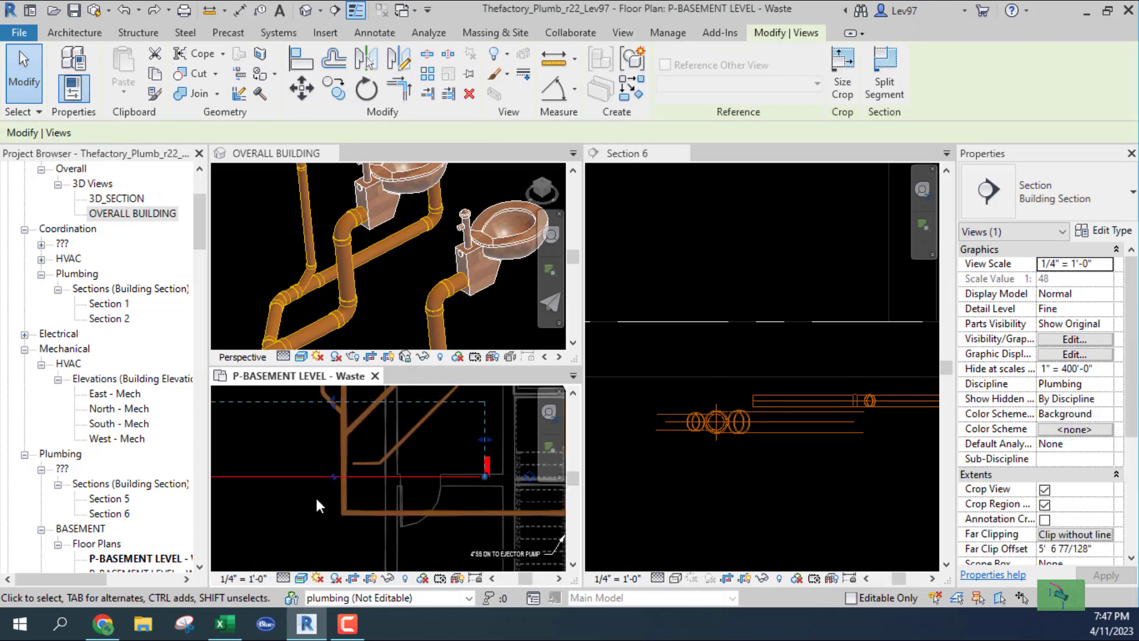
pyautogui.moveTo(340, 512); pyautogui.dragTo(393, 544, button='middle')
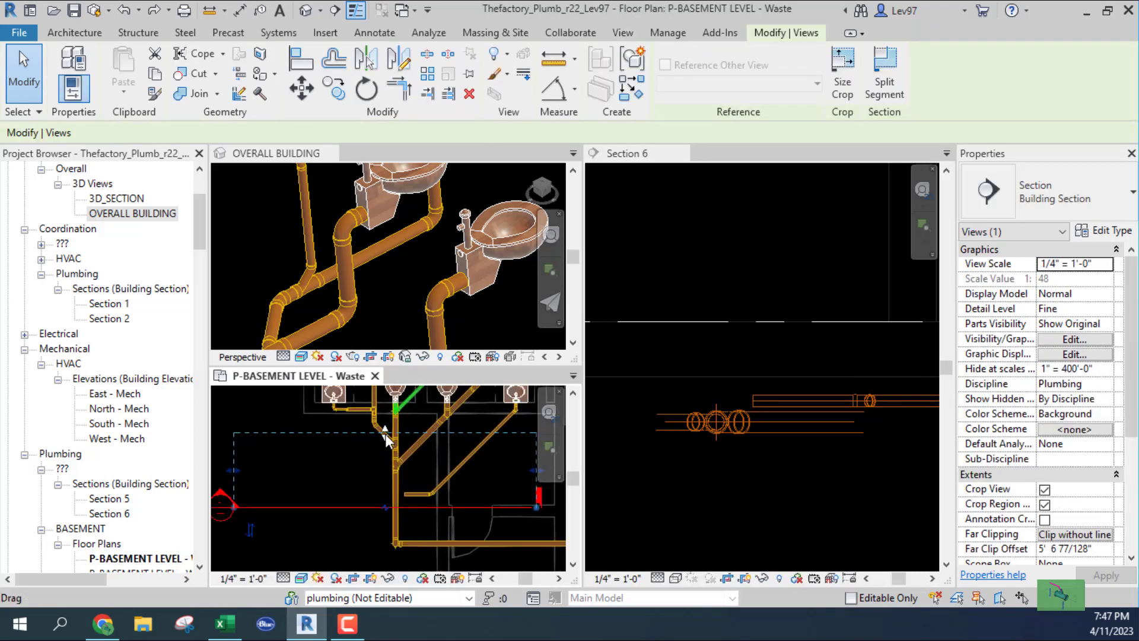
pyautogui.moveTo(390, 440); pyautogui.dragTo(353, 487)
pyautogui.scroll(3, 383, 495)
pyautogui.scroll(3, 364, 493)
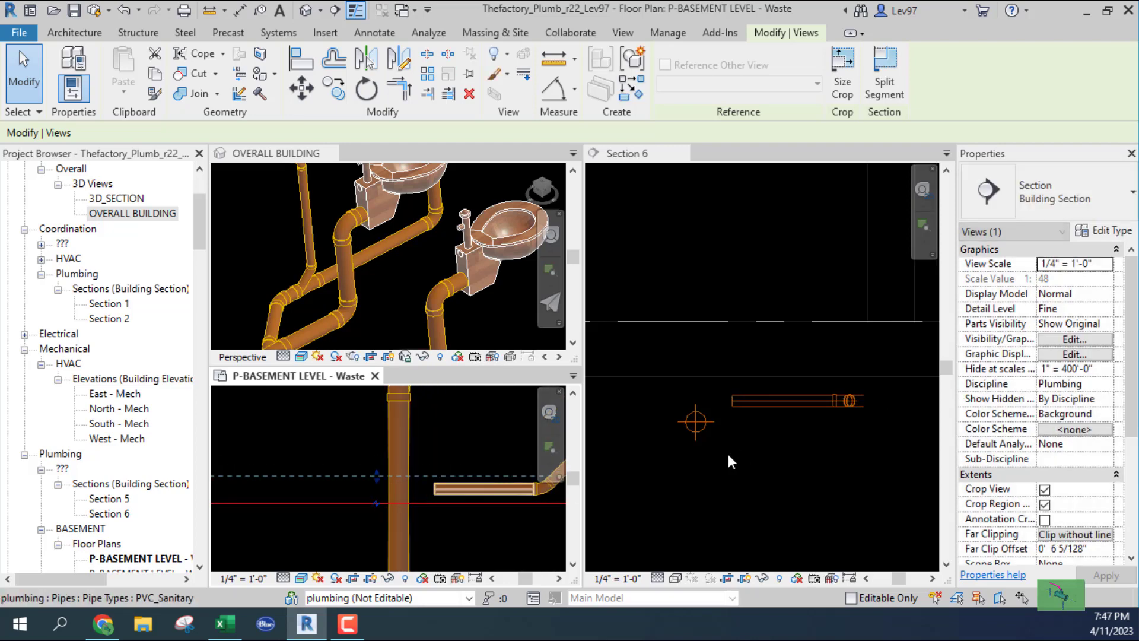
# - Select the open-ended 2" pipe in Section 6 and nudge it down to a middle elevation of -1' 6 3/16"
pyautogui.click(729, 451)
pyautogui.scroll(3, 731, 407)
pyautogui.click(745, 400)
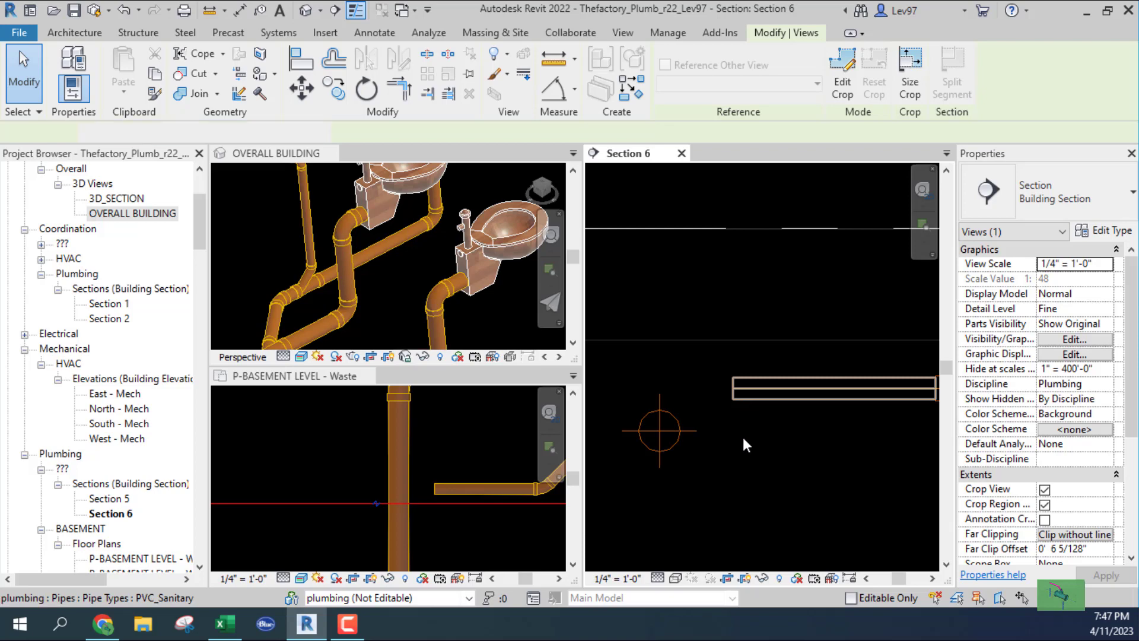
pyautogui.press('Down')
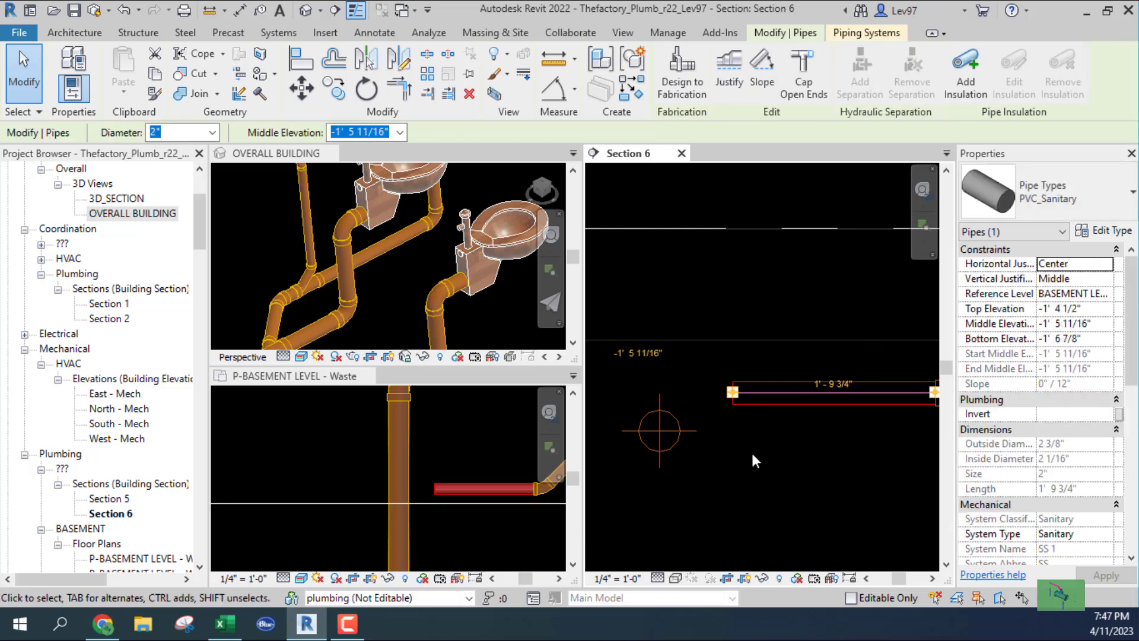
pyautogui.press('Down')
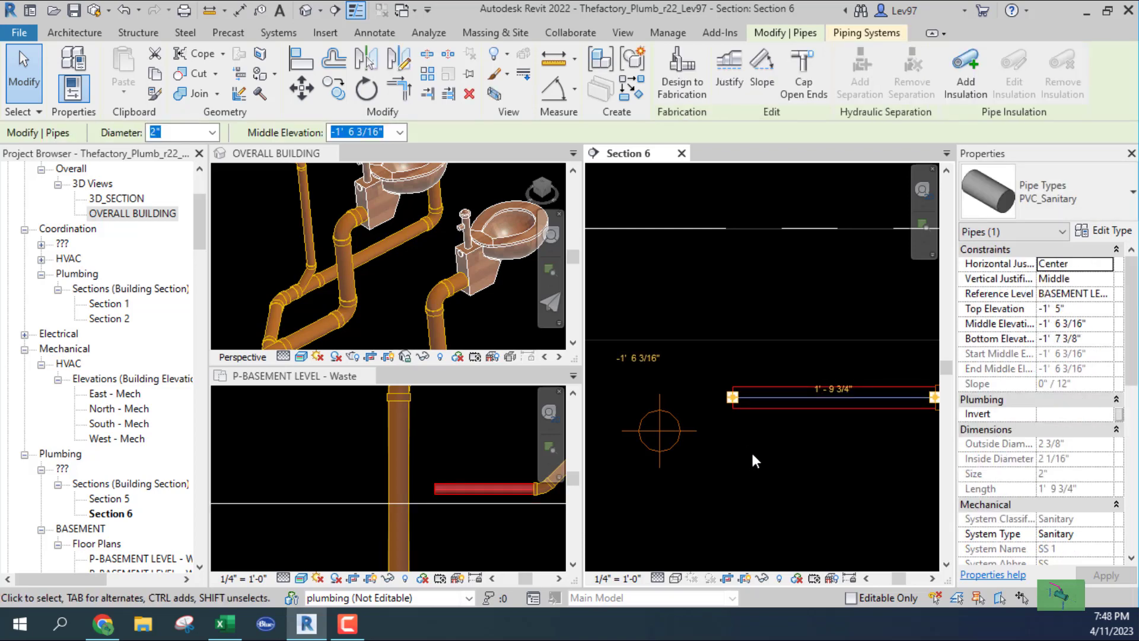
# - Inspect the 2" branch in the 3D view and nudge it down to a middle elevation of -1' 6 11/16"
pyautogui.scroll(-3, 380, 290)
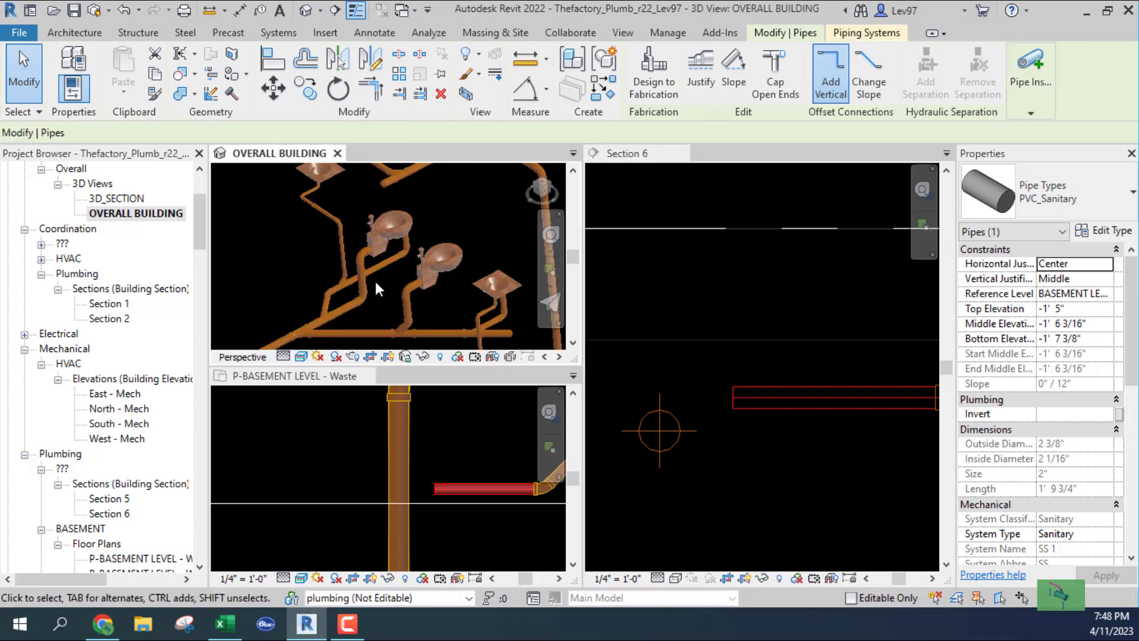
pyautogui.moveTo(373, 276); pyautogui.dragTo(313, 219, button='middle')
pyautogui.scroll(5, 329, 262)
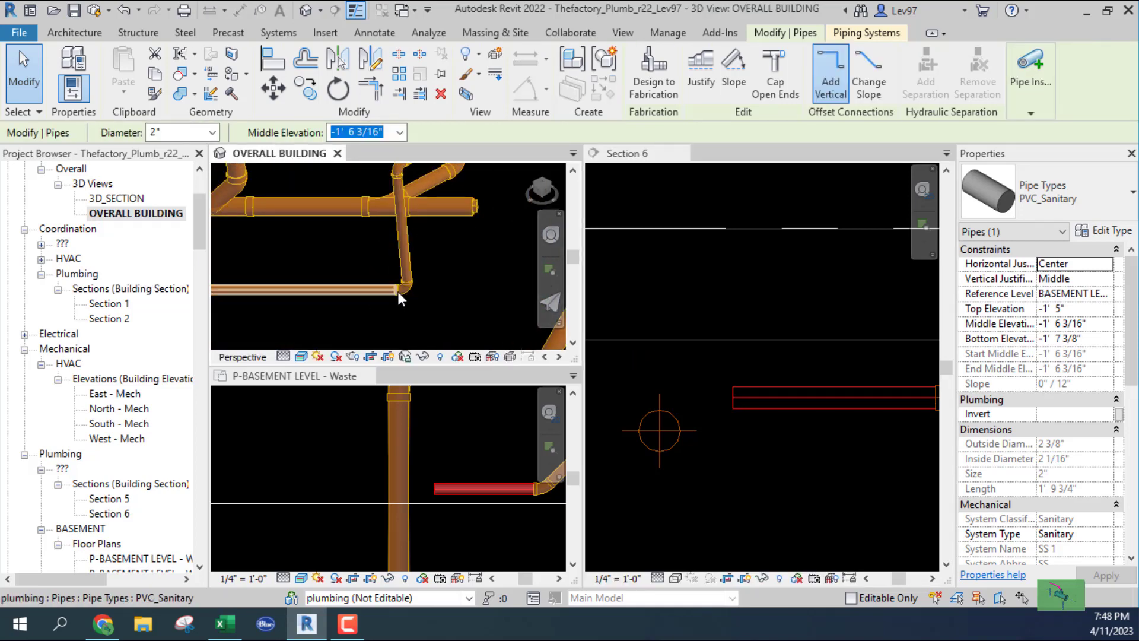
pyautogui.click(750, 399)
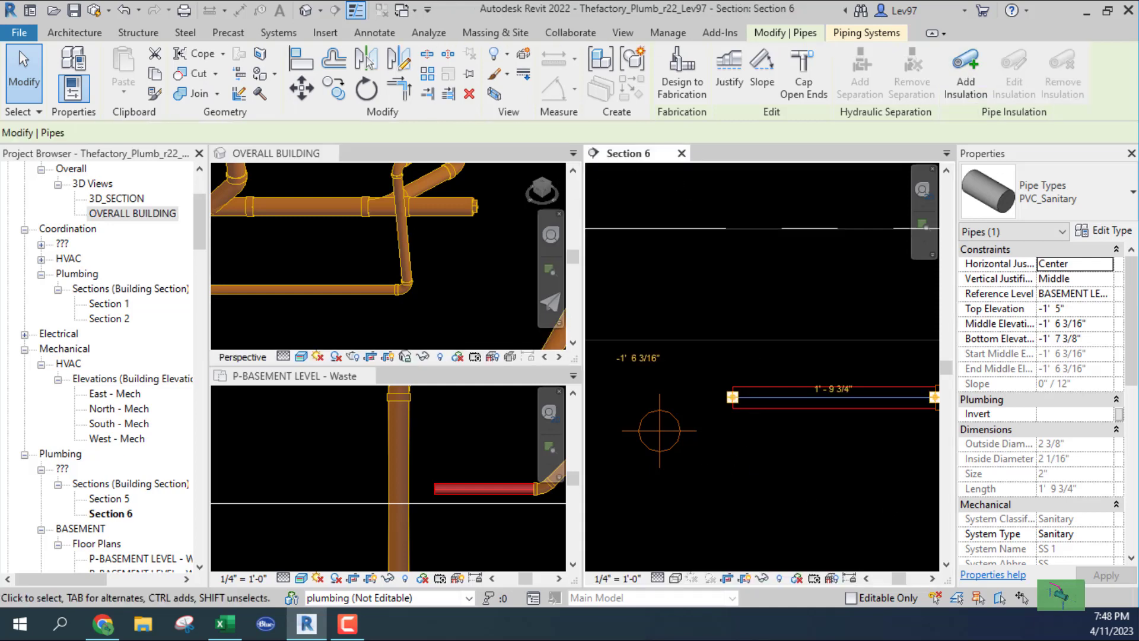
pyautogui.press('Down')
pyautogui.press('Down')
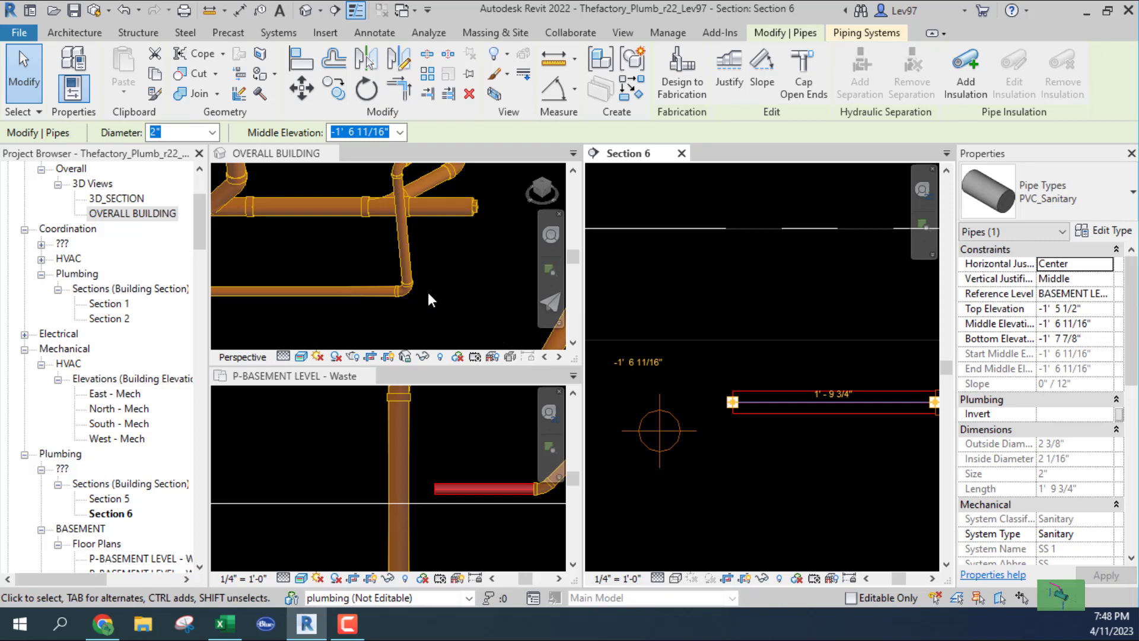
pyautogui.scroll(5, 415, 288)
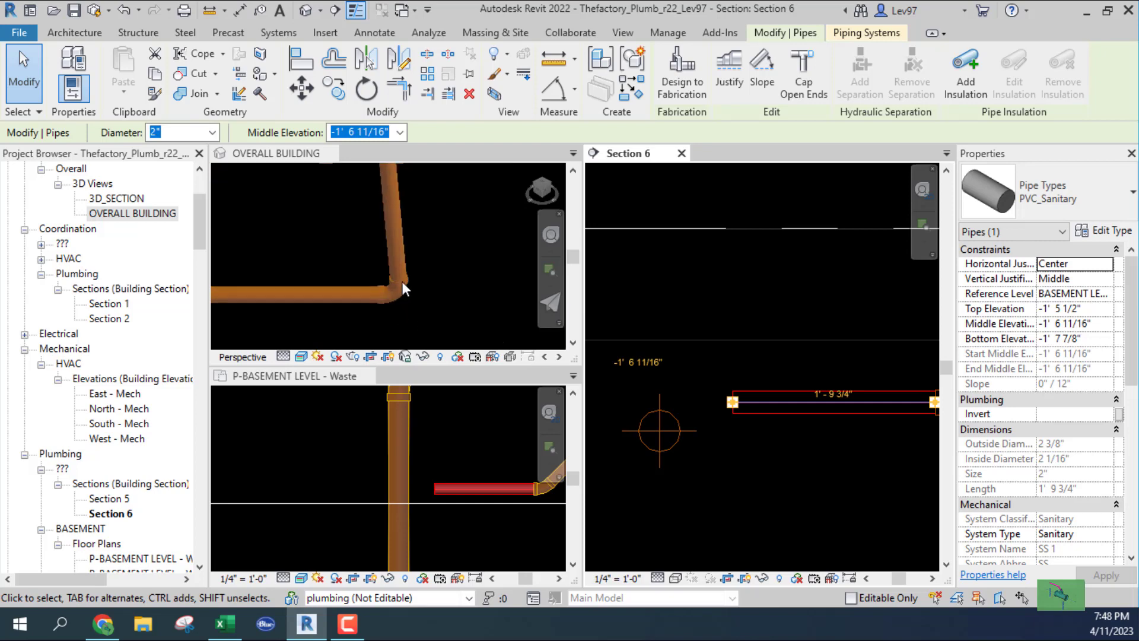
# - Nudge the open-ended 2" pipe down in Section 6 to a middle elevation of -1' 9 7/16"
pyautogui.click(734, 470)
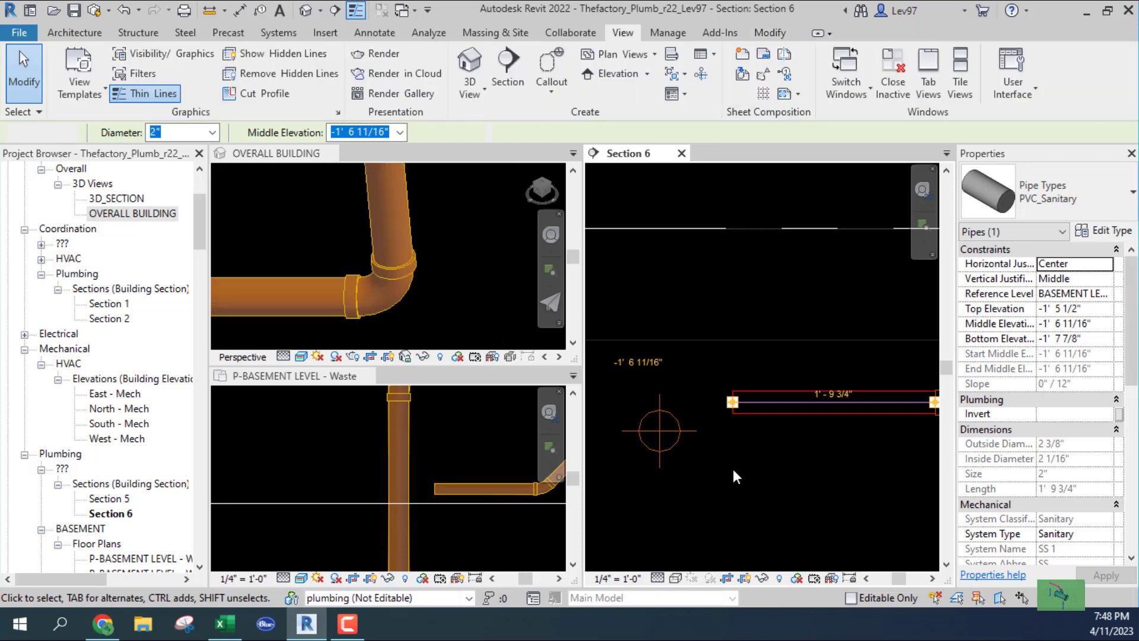
pyautogui.click(779, 413)
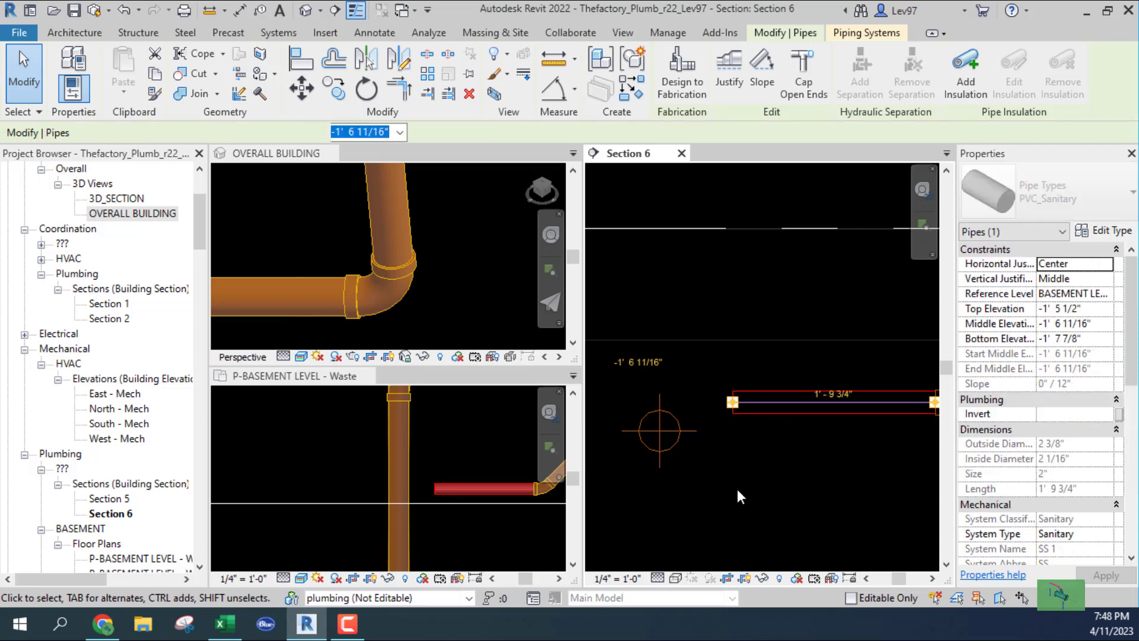
pyautogui.press('Down')
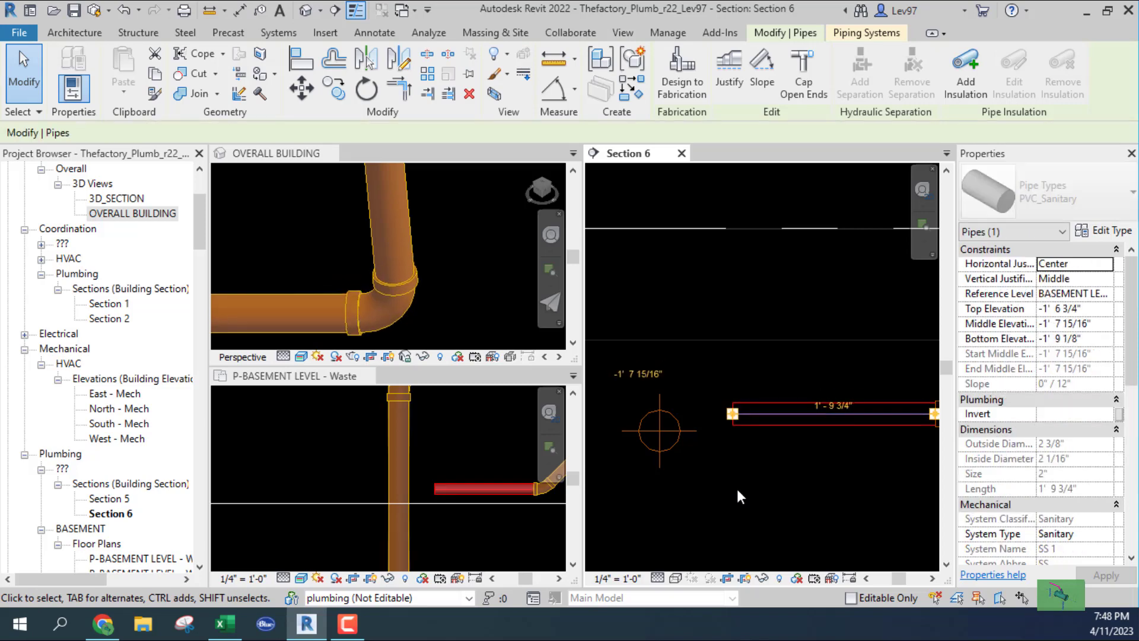
pyautogui.press('Down')
pyautogui.press('Down')
pyautogui.press('Down')
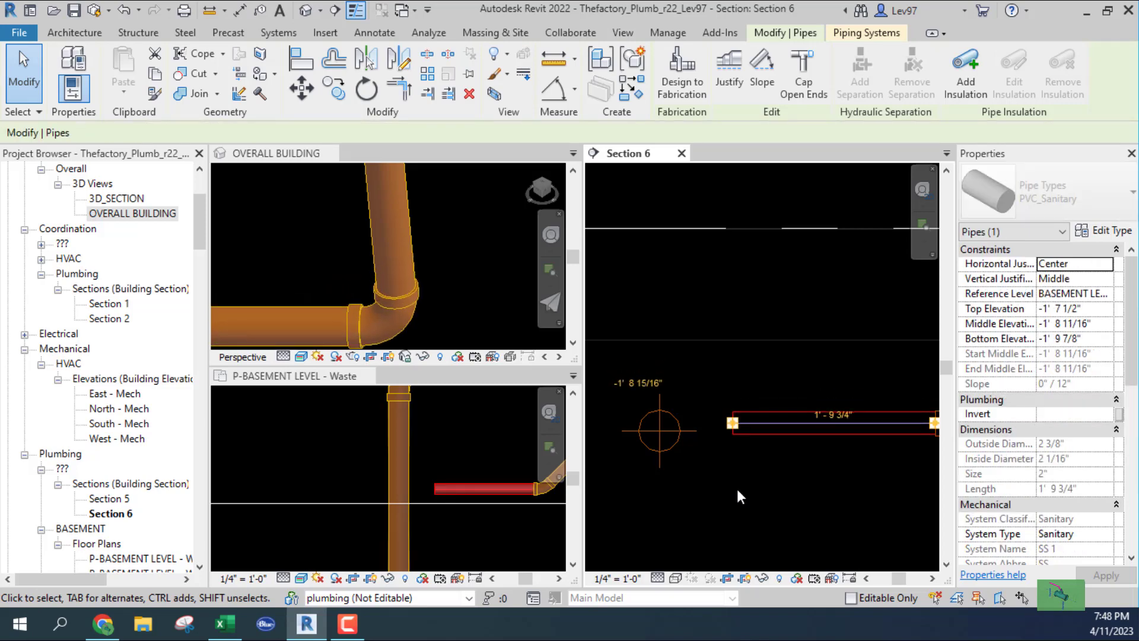
pyautogui.press('Down')
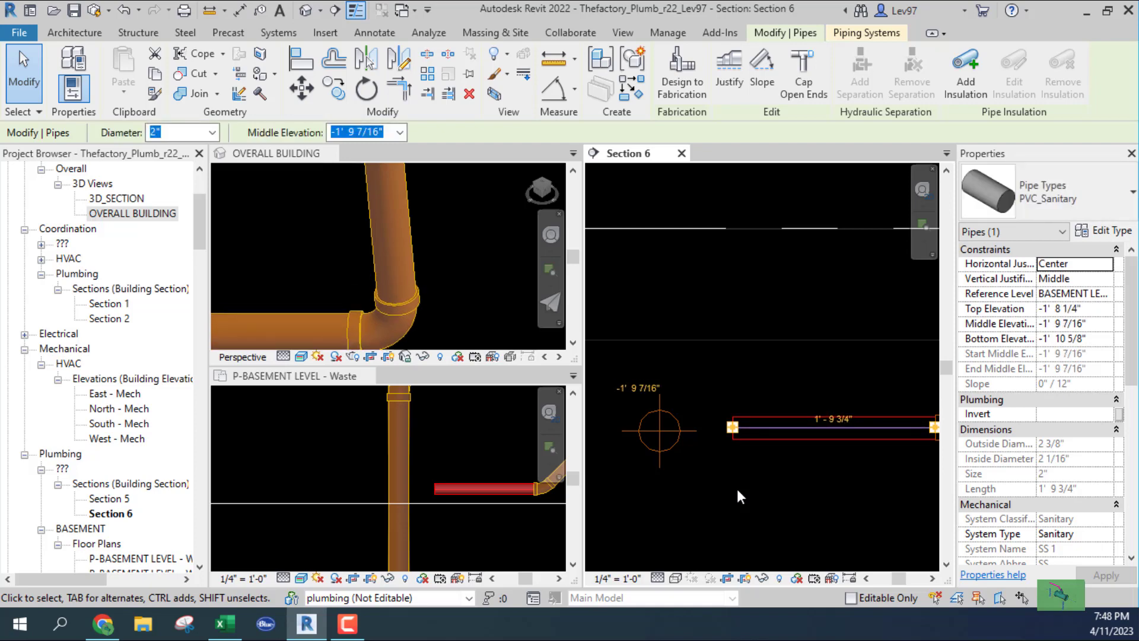
pyautogui.press('Escape')
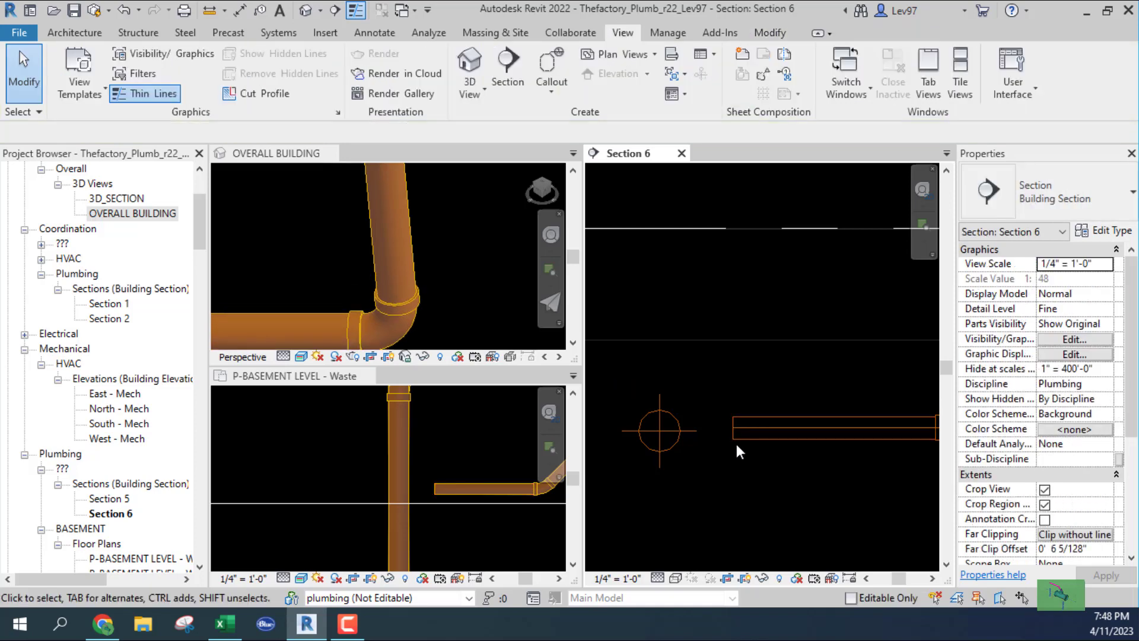
# - Extend the 2" pipe horizontally from its open end towards the 4" main in Section 6, to a length of about 2' 2 1/2"
pyautogui.click(736, 429)
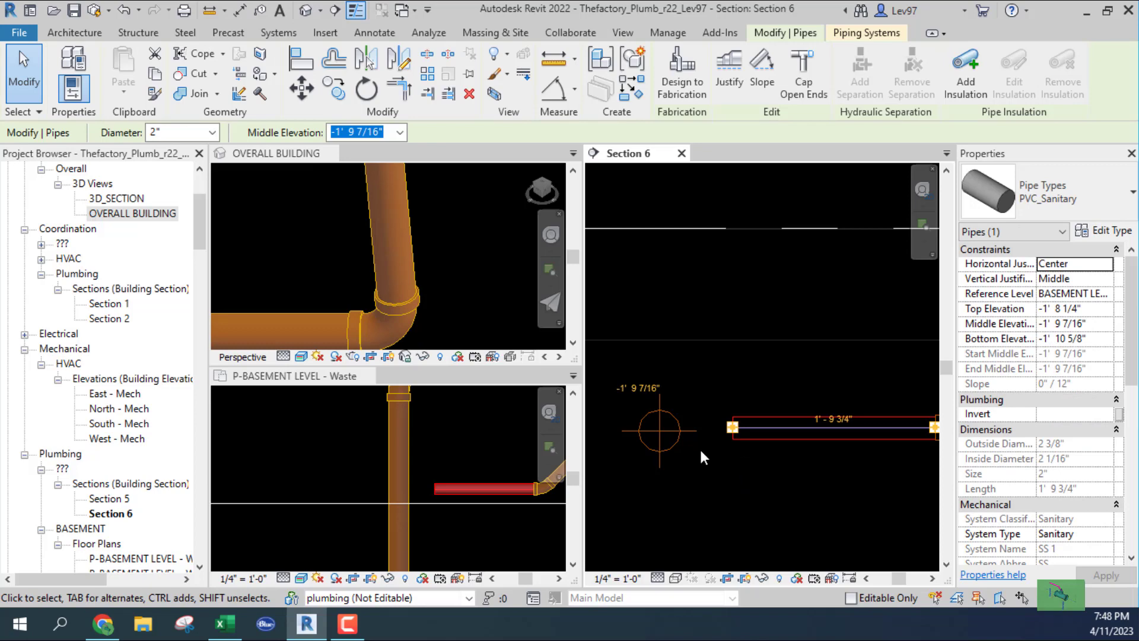
pyautogui.rightClick(731, 427)
pyautogui.click(781, 193)
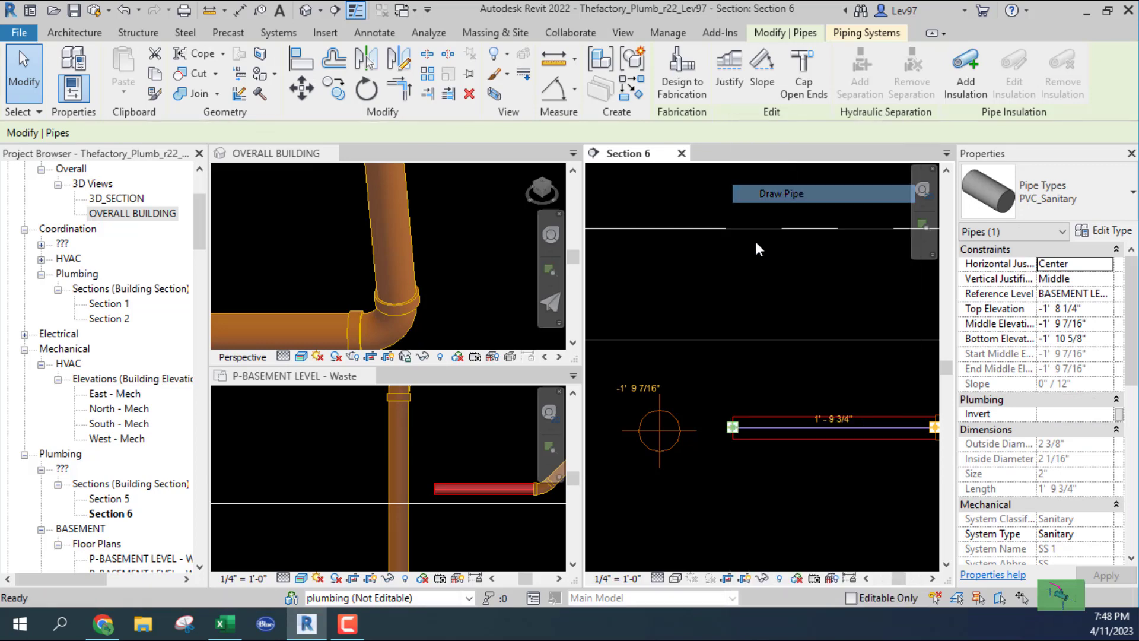
pyautogui.scroll(3, 676, 426)
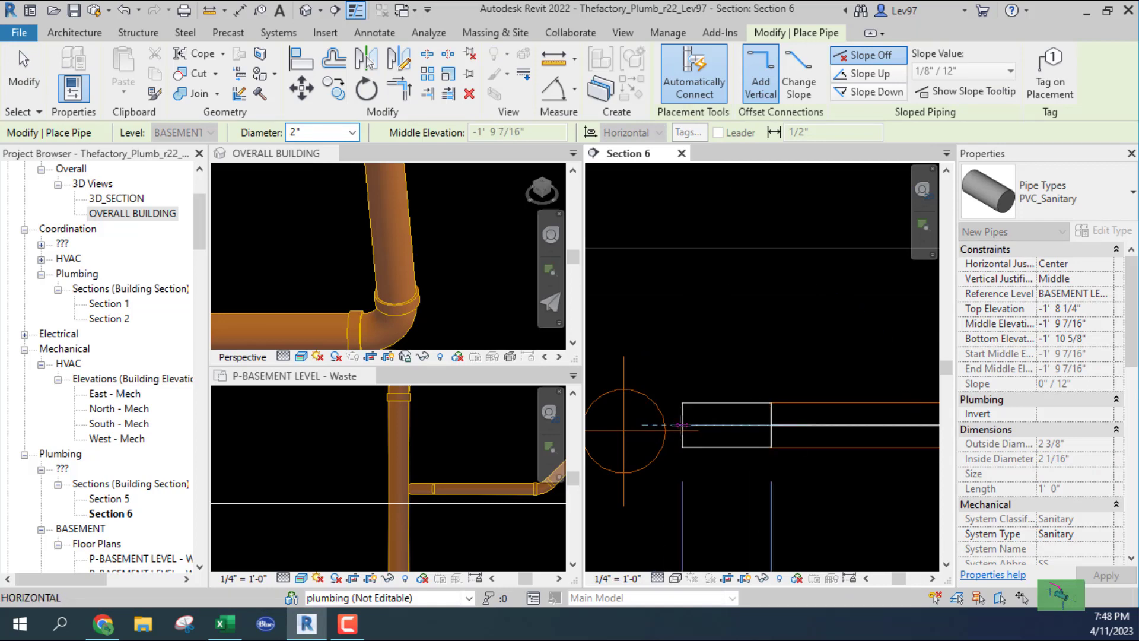
pyautogui.press('Escape')
pyautogui.press('Escape')
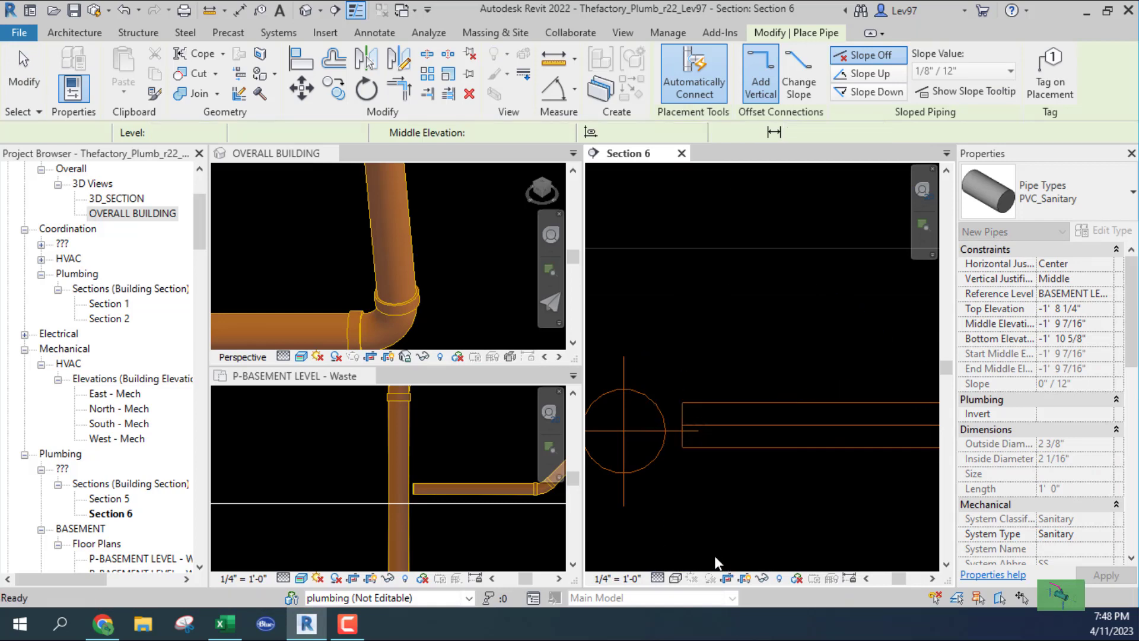
pyautogui.scroll(-5, 370, 486)
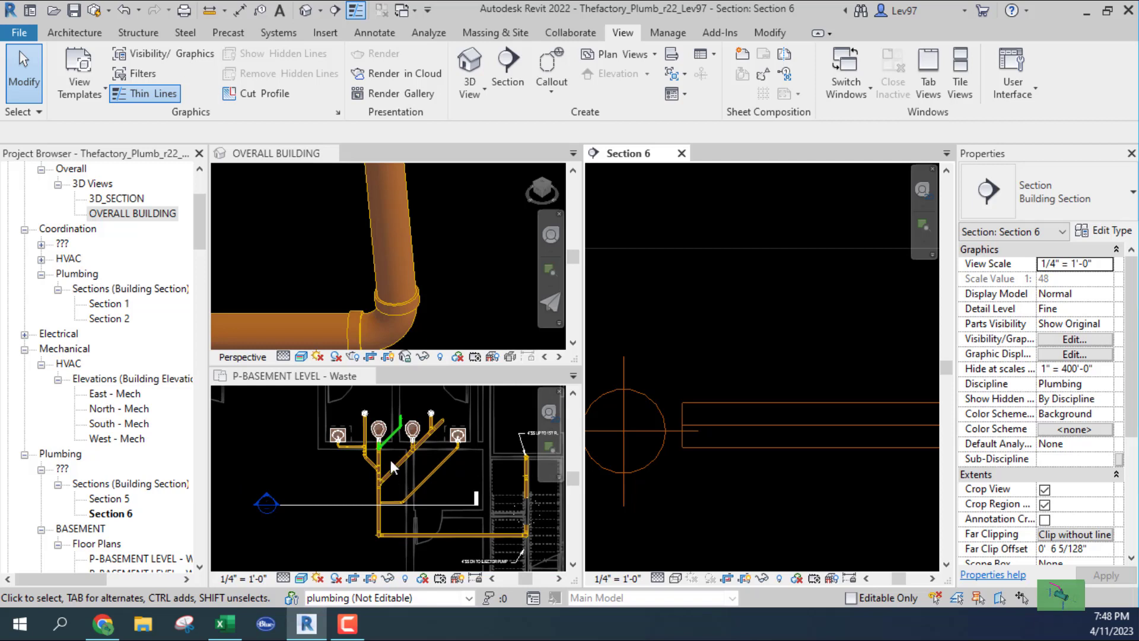
pyautogui.scroll(3, 389, 469)
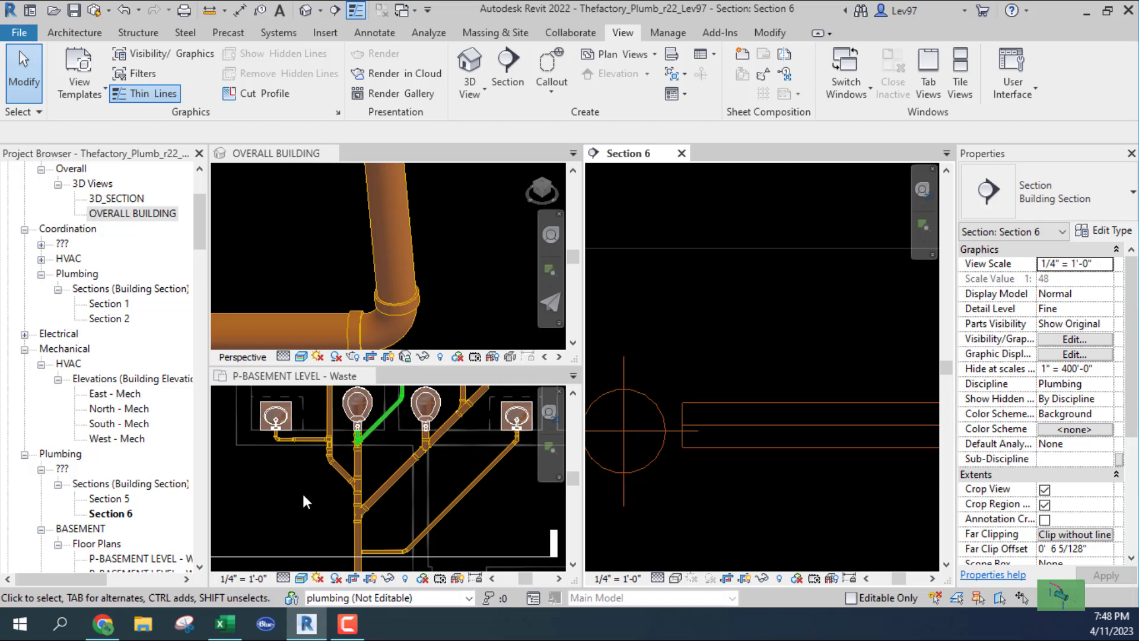
pyautogui.press('d')
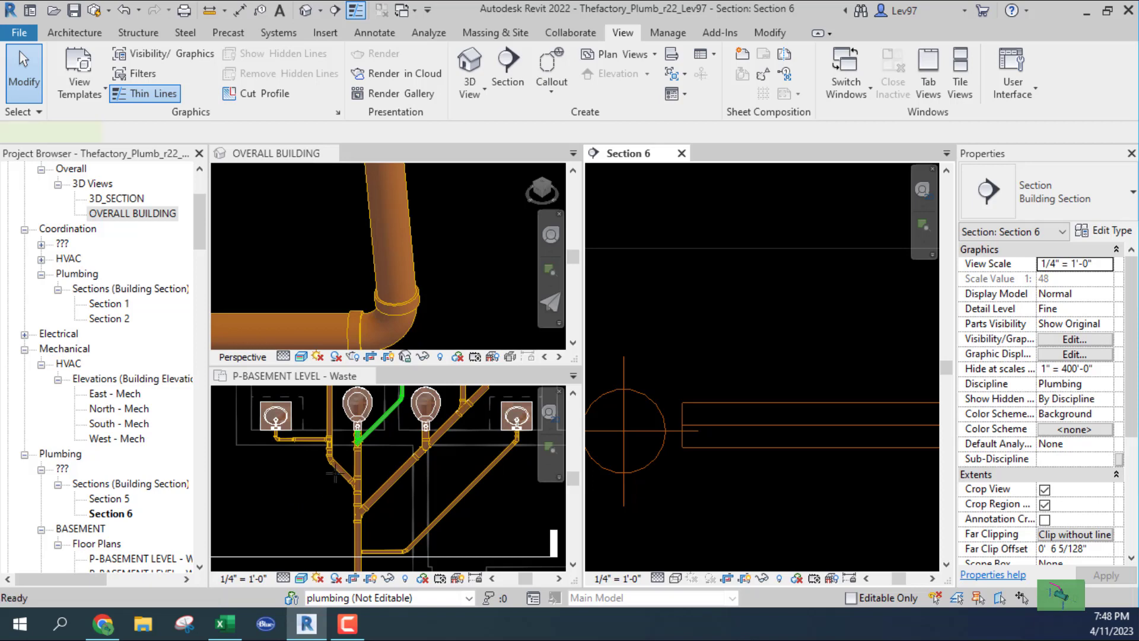
pyautogui.press('l')
pyautogui.click(311, 422)
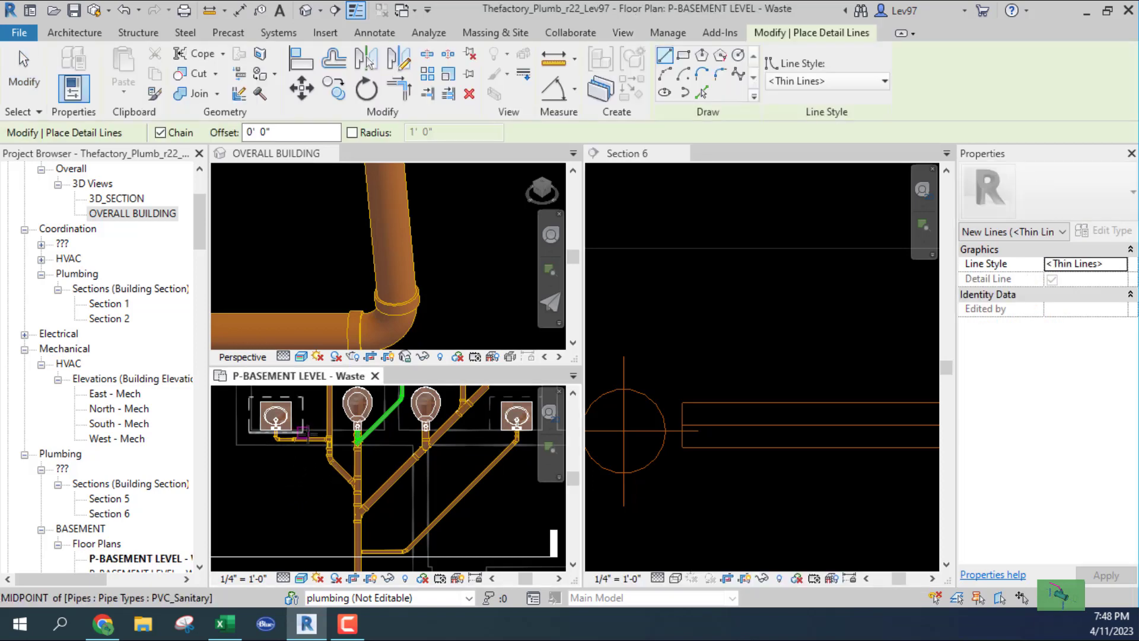
pyautogui.click(314, 428)
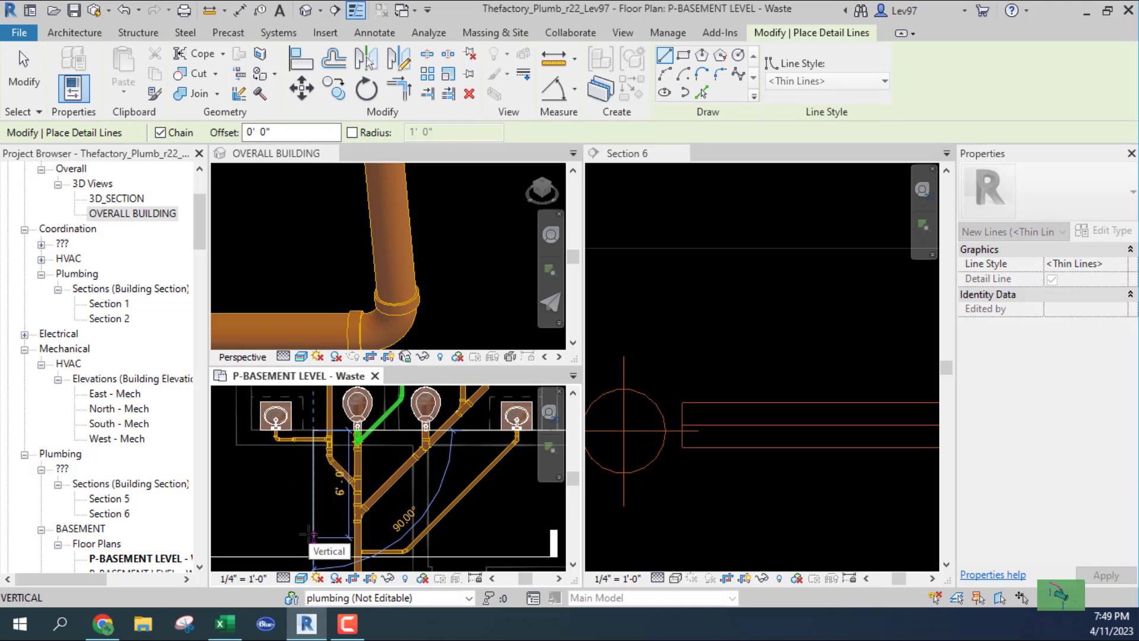
pyautogui.press('Escape')
pyautogui.press('Escape')
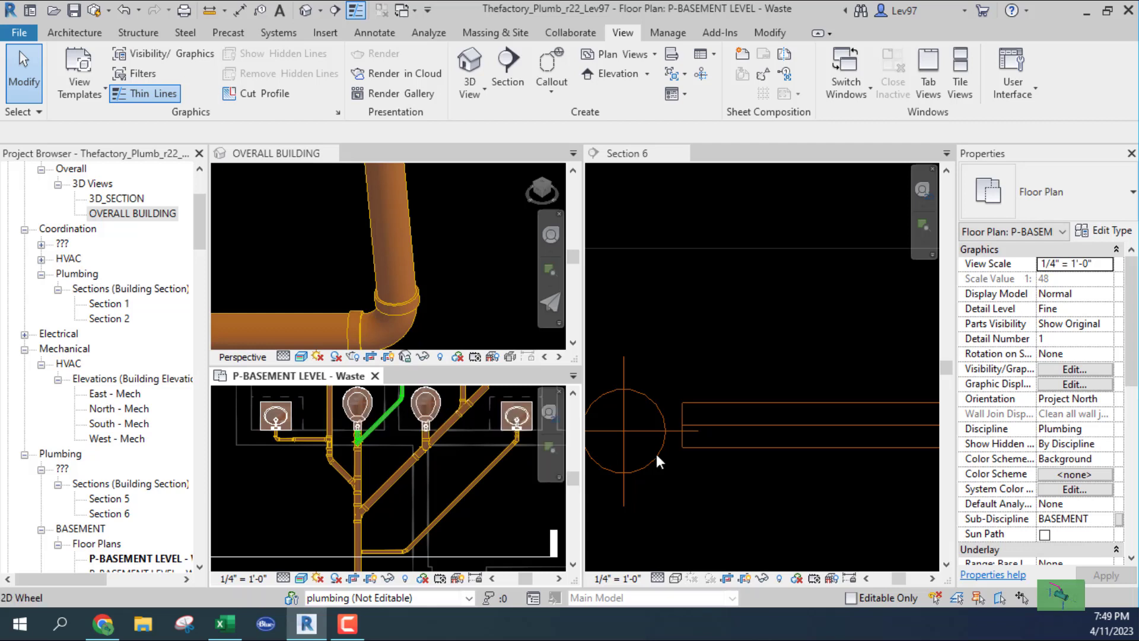
# - Fine-tune the 2" pipe in Section 6 to a middle elevation of -1' 9 3/4", aligning its centerline with the 4" main's
pyautogui.click(737, 452)
pyautogui.click(728, 448)
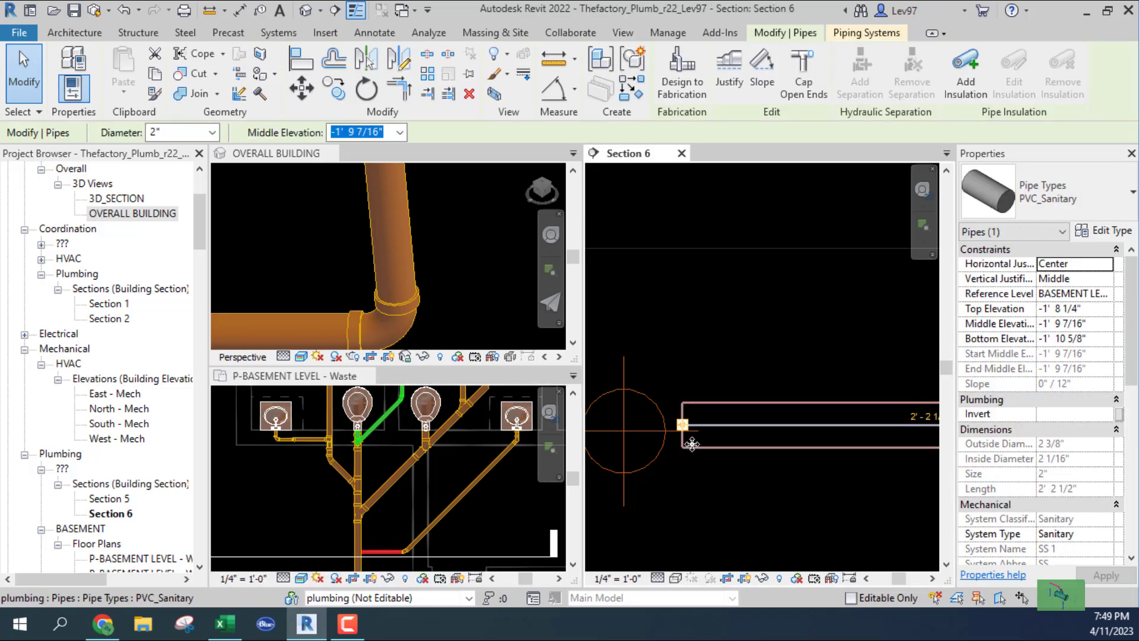
pyautogui.scroll(2, 696, 446)
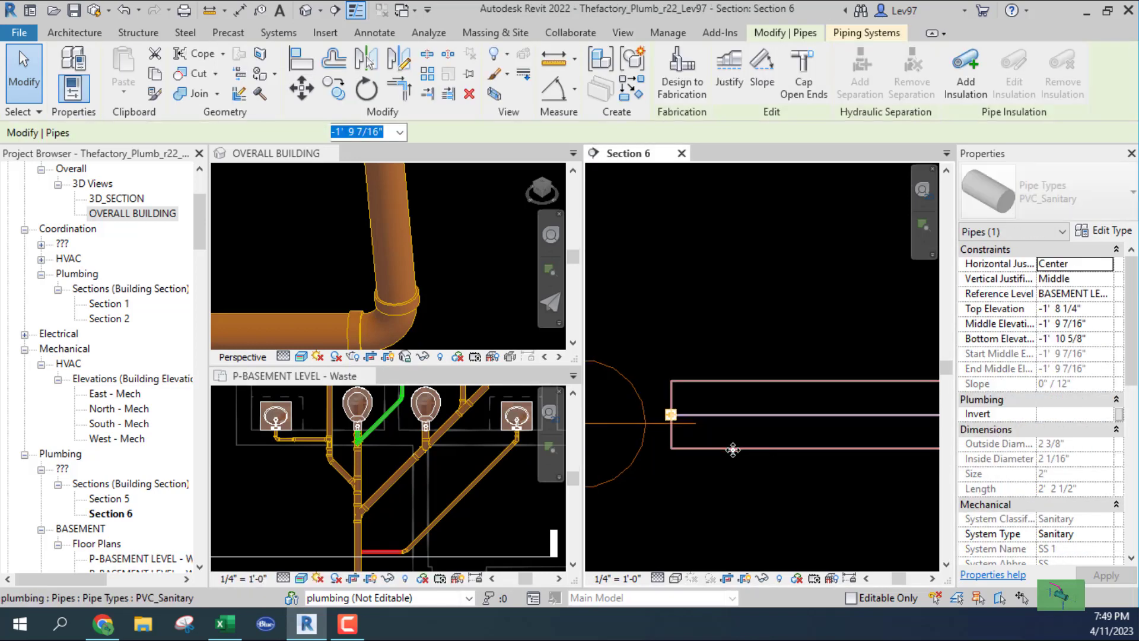
pyautogui.press('Down')
pyautogui.press('Down')
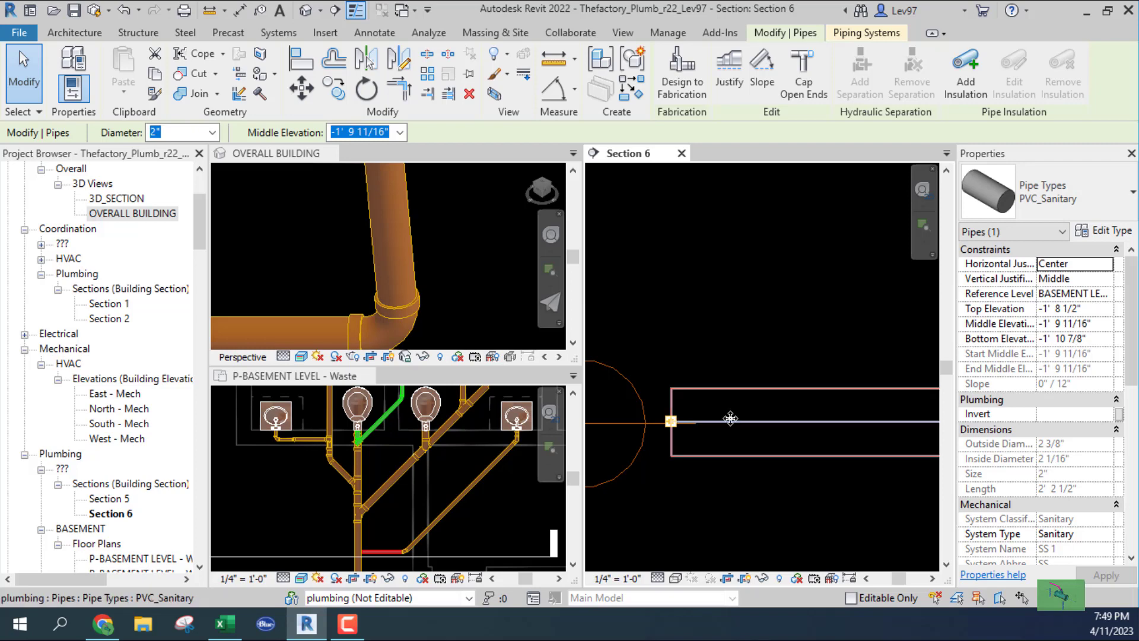
pyautogui.scroll(3, 702, 424)
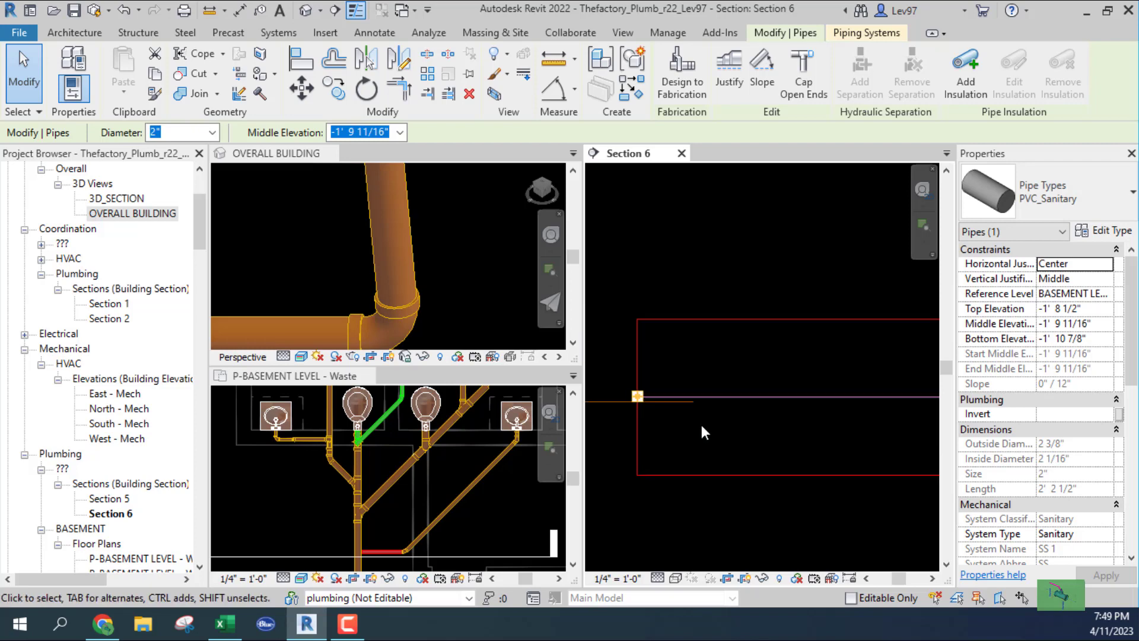
pyautogui.press('Down')
pyautogui.press('Down')
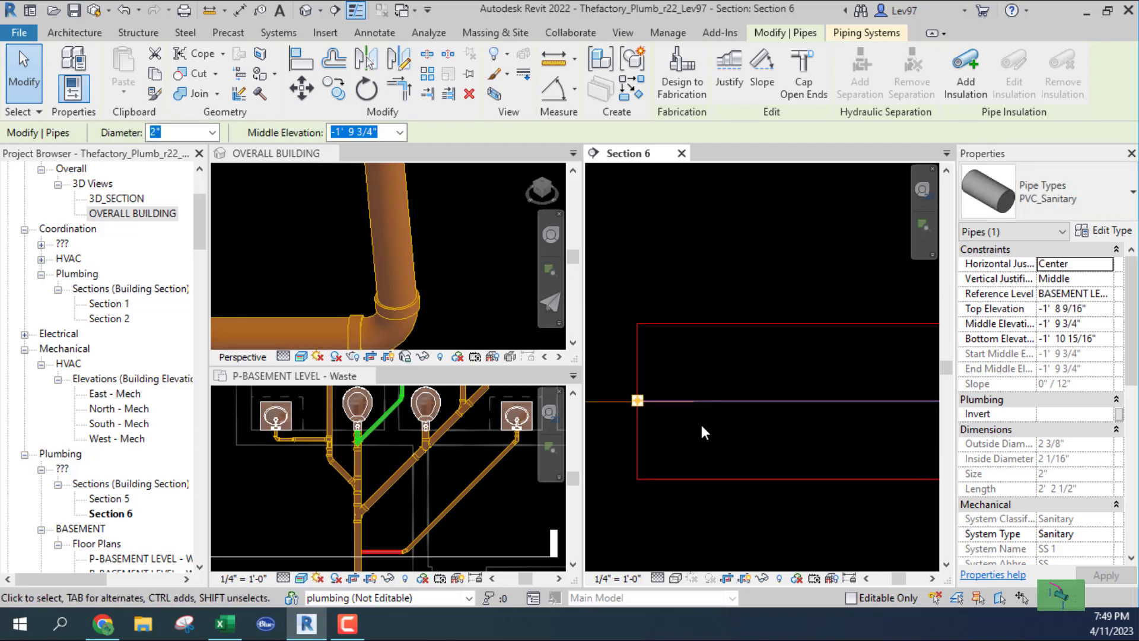
pyautogui.press('Escape')
# - Extend the open end of the 2" branch to the 4" main's centerline in plan so they connect with a fitting
pyautogui.click(457, 517)
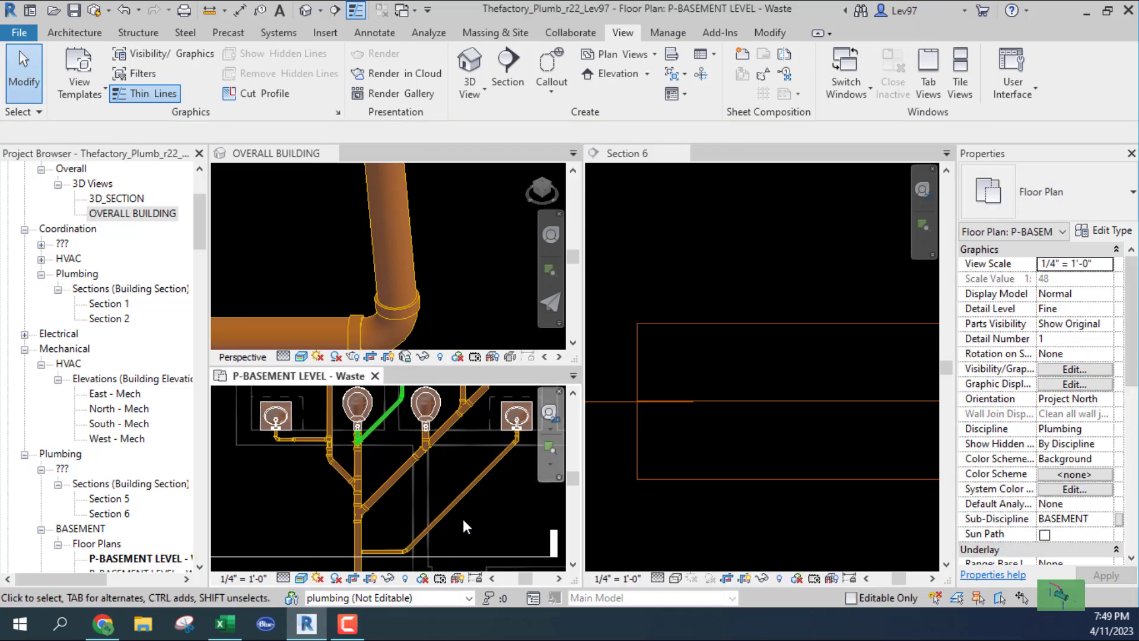
pyautogui.scroll(-1, 463, 519)
pyautogui.moveTo(464, 525); pyautogui.dragTo(555, 474, button='middle')
pyautogui.scroll(3, 462, 483)
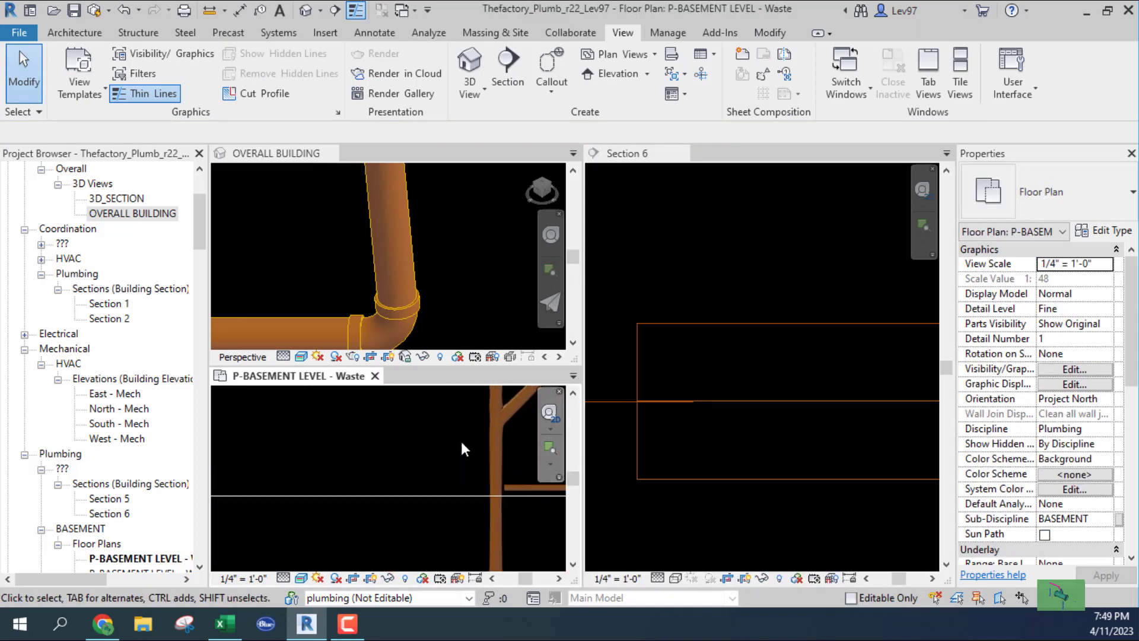
pyautogui.moveTo(461, 442); pyautogui.dragTo(318, 489, button='middle')
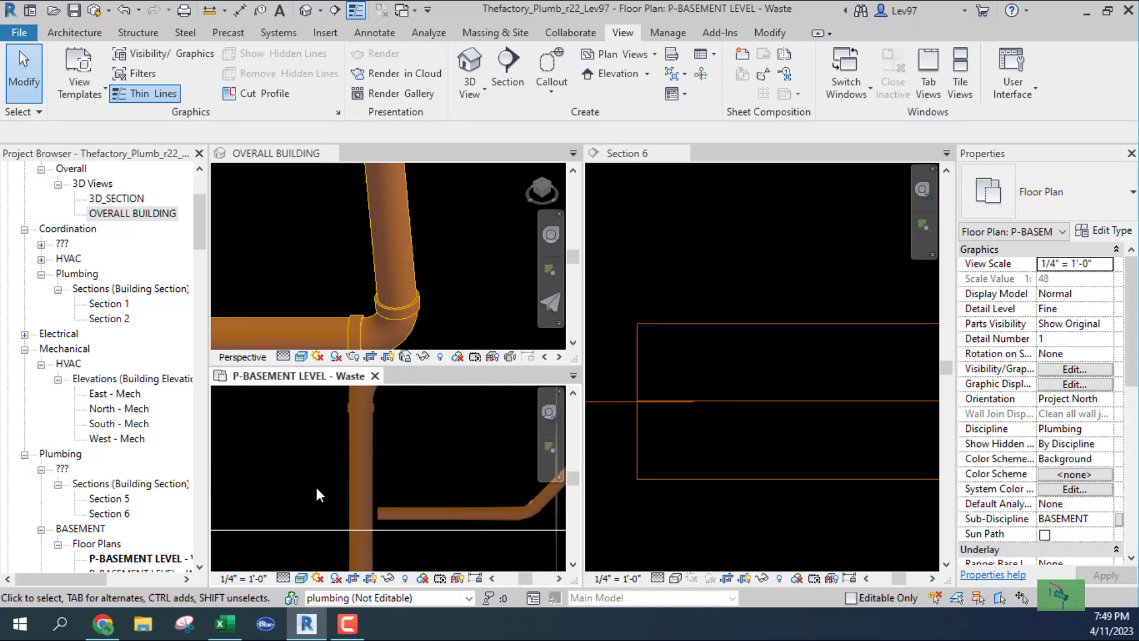
pyautogui.click(400, 511)
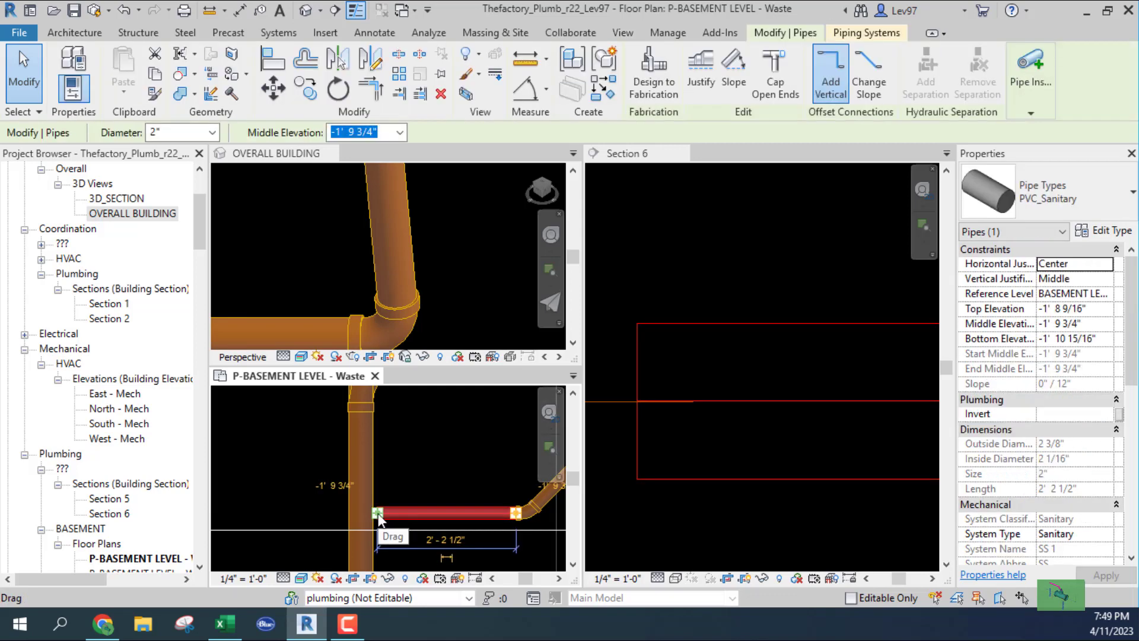
pyautogui.moveTo(377, 517); pyautogui.dragTo(360, 513)
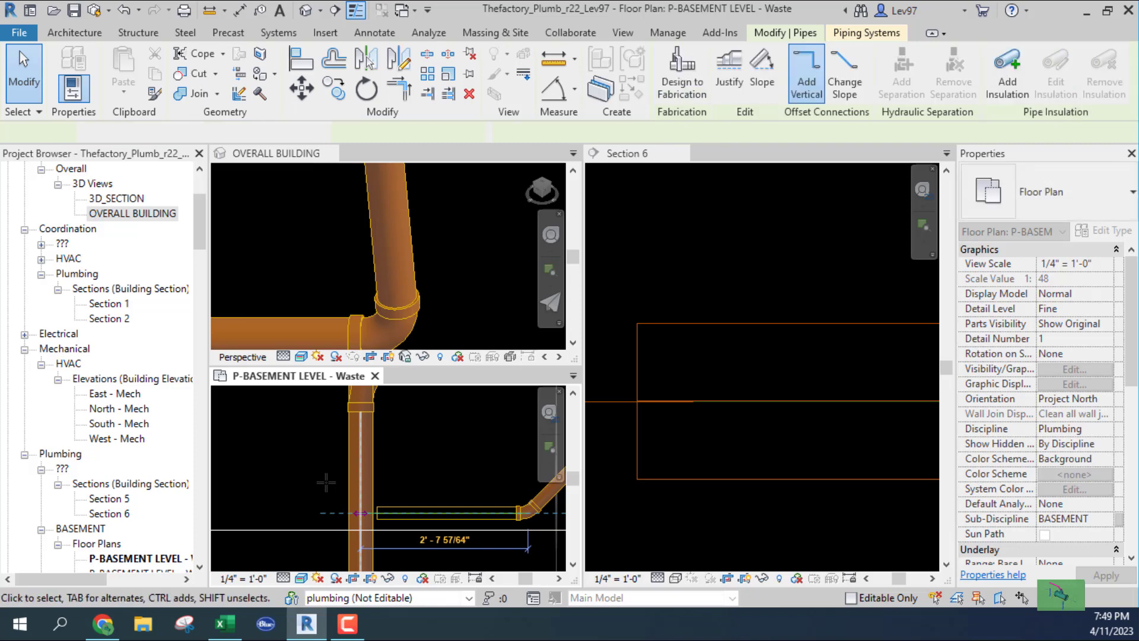
pyautogui.click(326, 484)
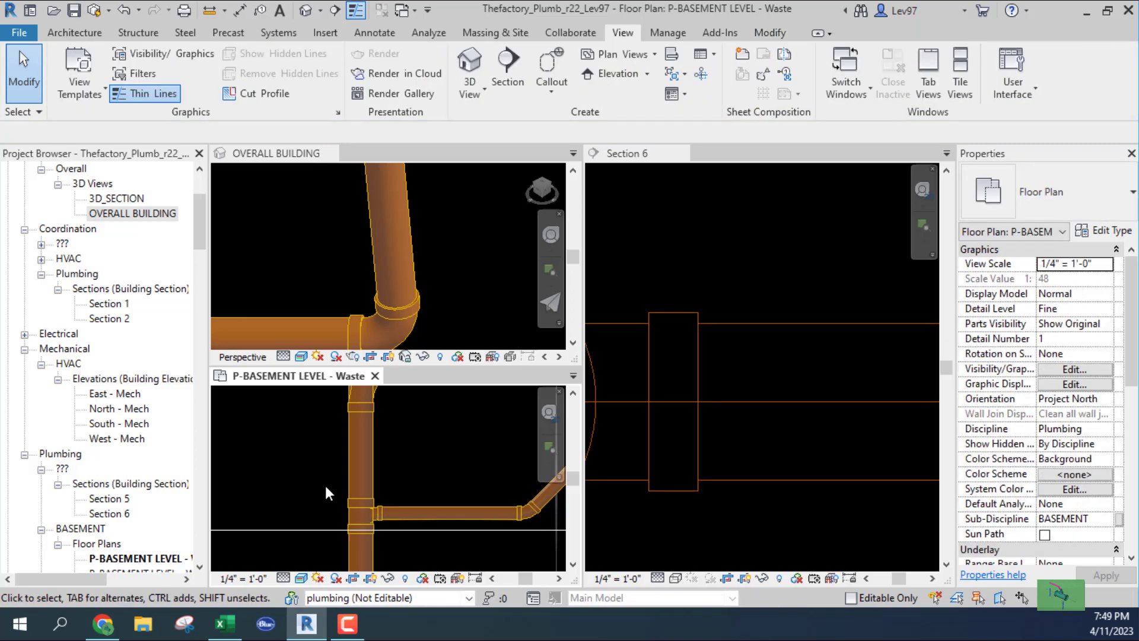
# - Change the new tee on the 4" main to the Wye Combination with 8th Bend - PVC - Sch 40 - DWV Standard type
pyautogui.click(359, 511)
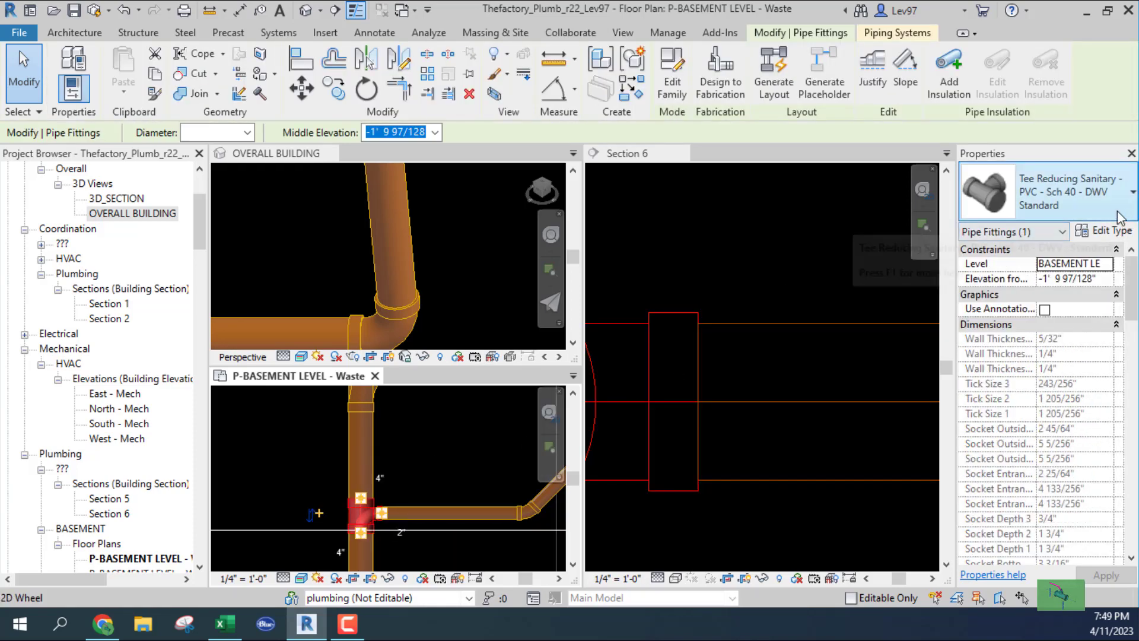
pyautogui.click(1124, 201)
pyautogui.scroll(-2, 869, 391)
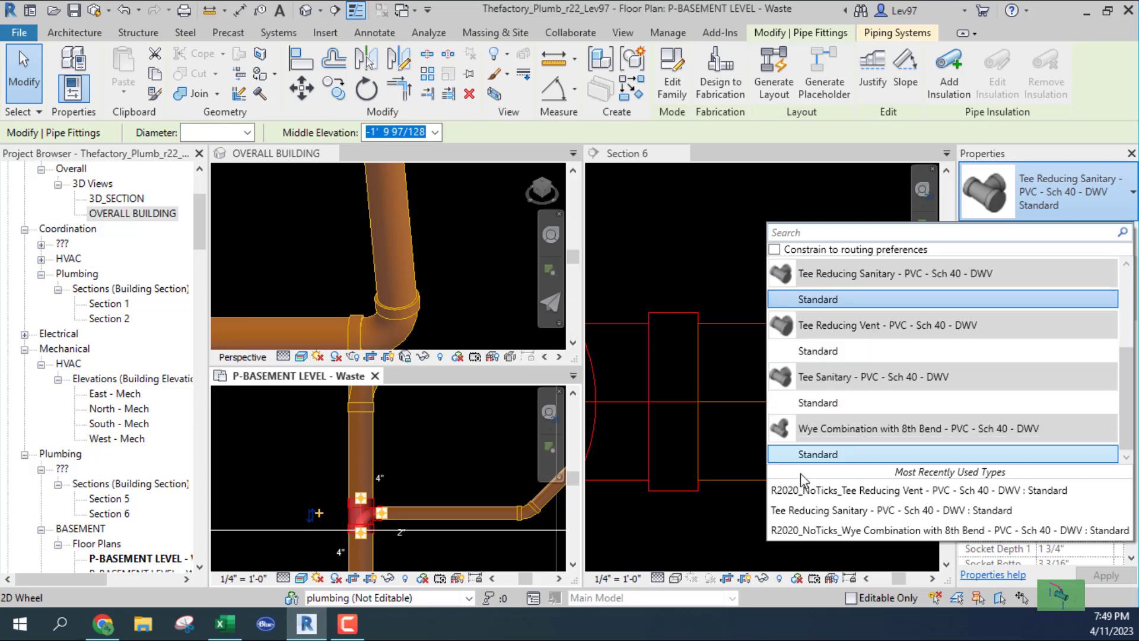
pyautogui.click(831, 453)
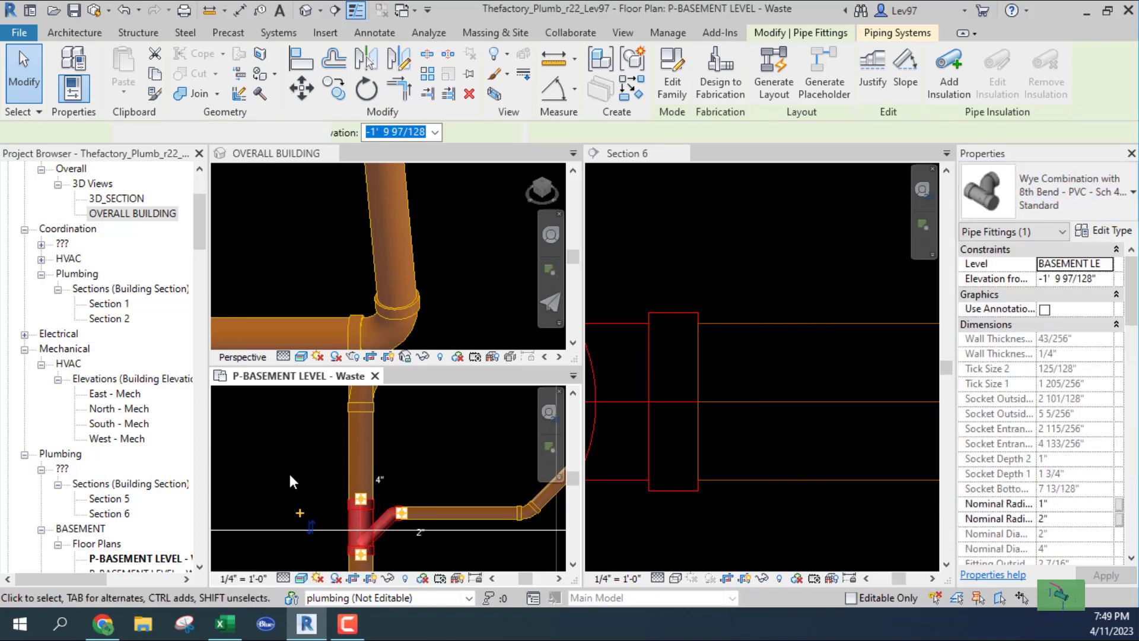
pyautogui.click(291, 467)
pyautogui.scroll(-5, 298, 473)
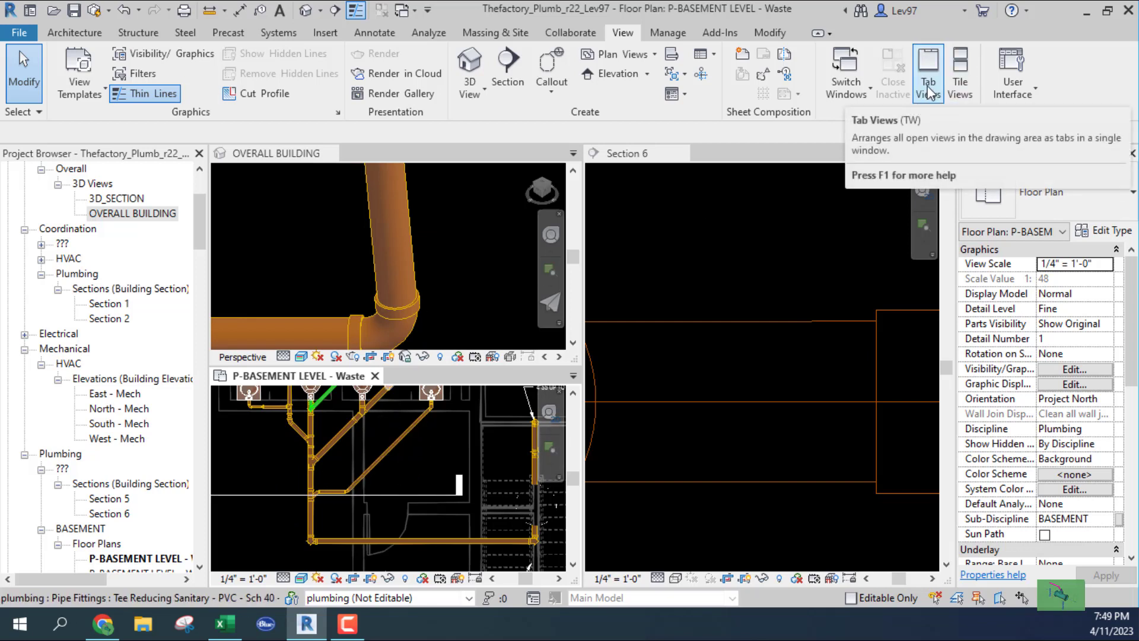
# - Switch the active view to Section 6 and from there to the OVERALL BUILDING 3D view
pyautogui.click(865, 90)
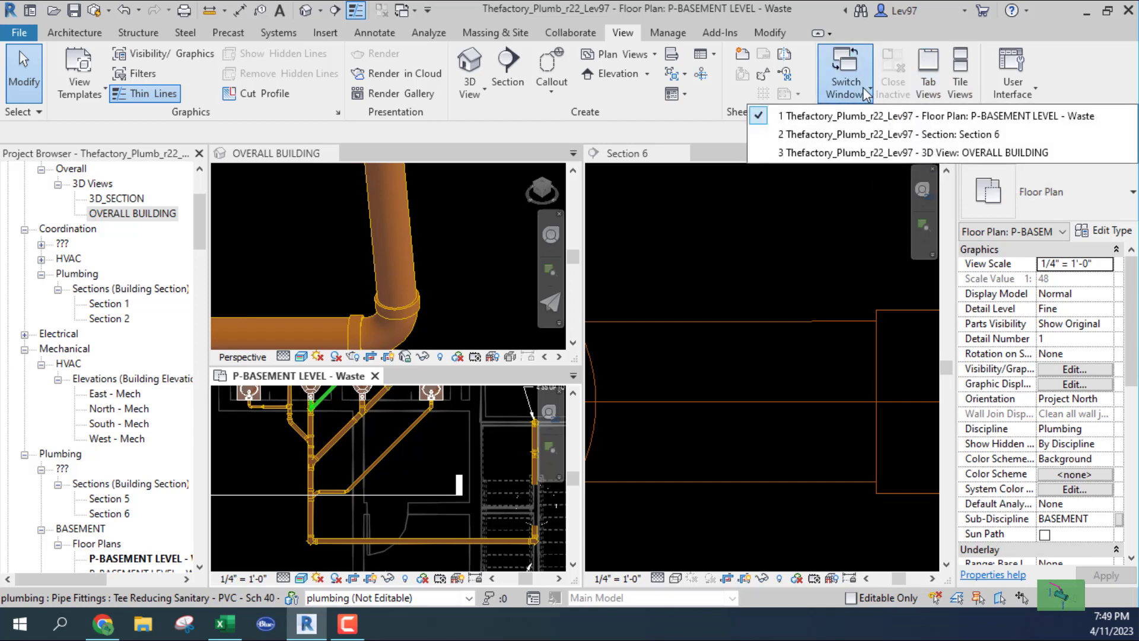
pyautogui.click(866, 134)
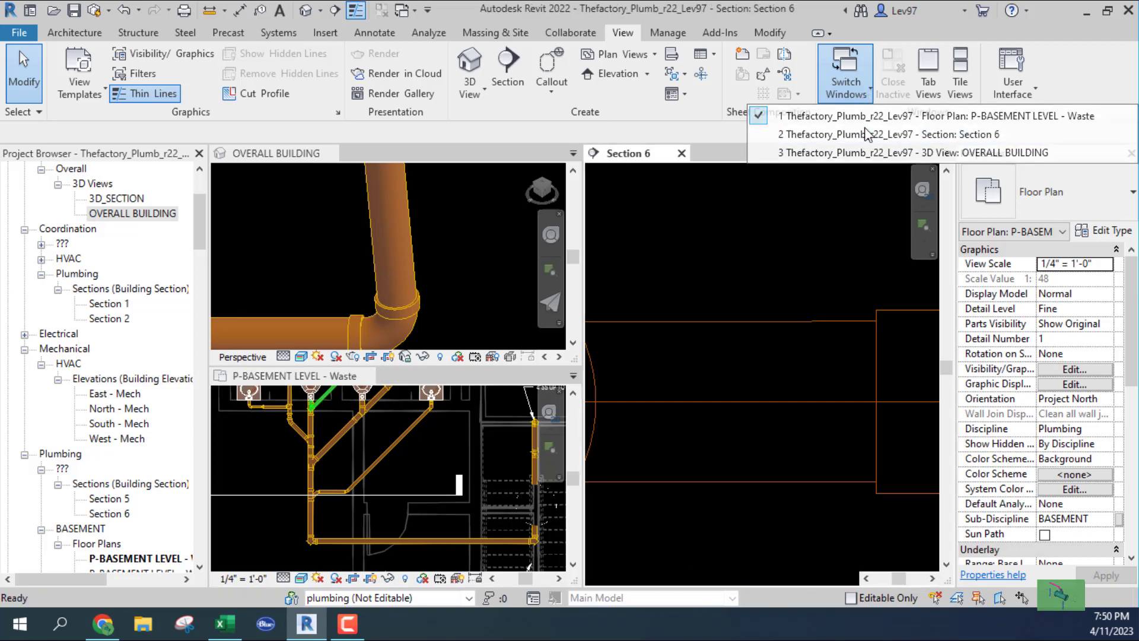
pyautogui.click(849, 86)
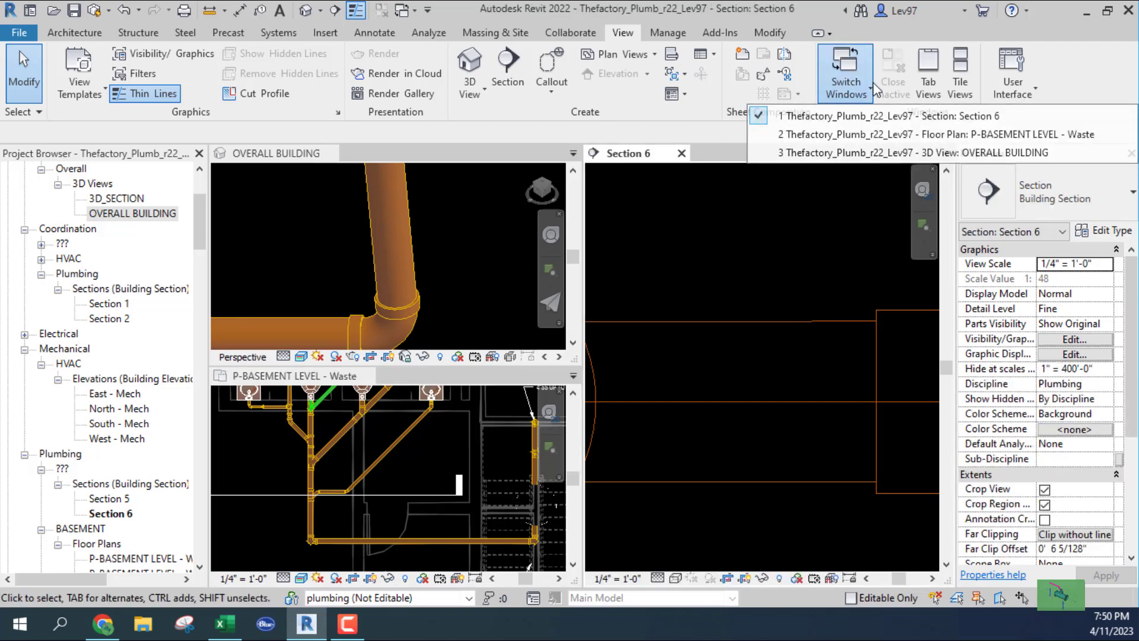
pyautogui.click(858, 153)
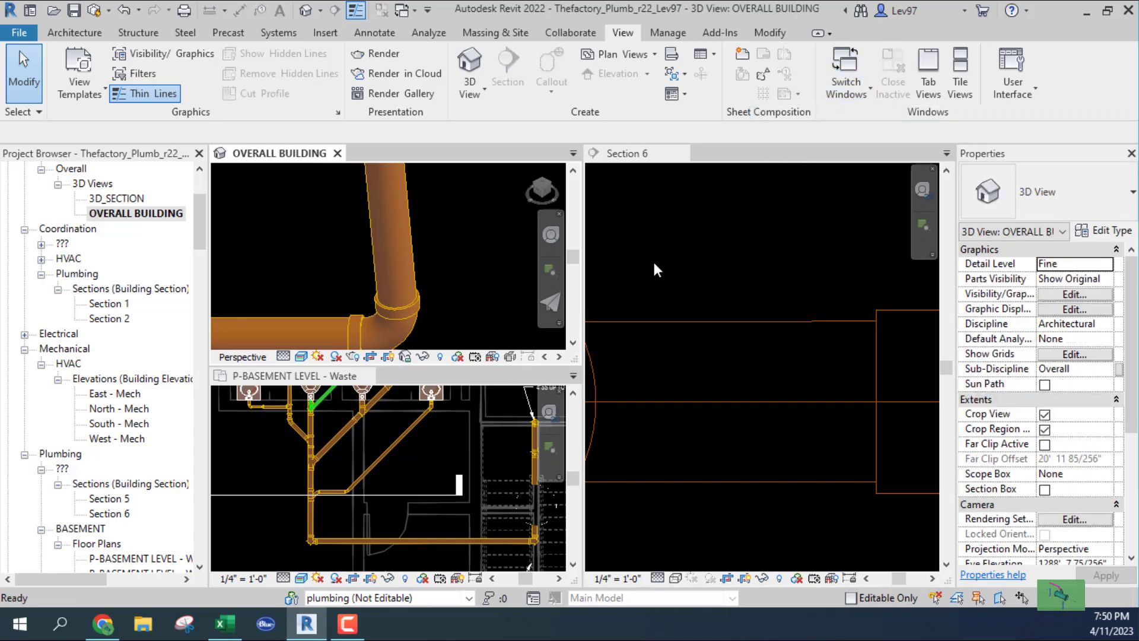
# - Make the P-BASEMENT LEVEL - Waste plan the active view and combine the tiled views into tabs
pyautogui.click(849, 89)
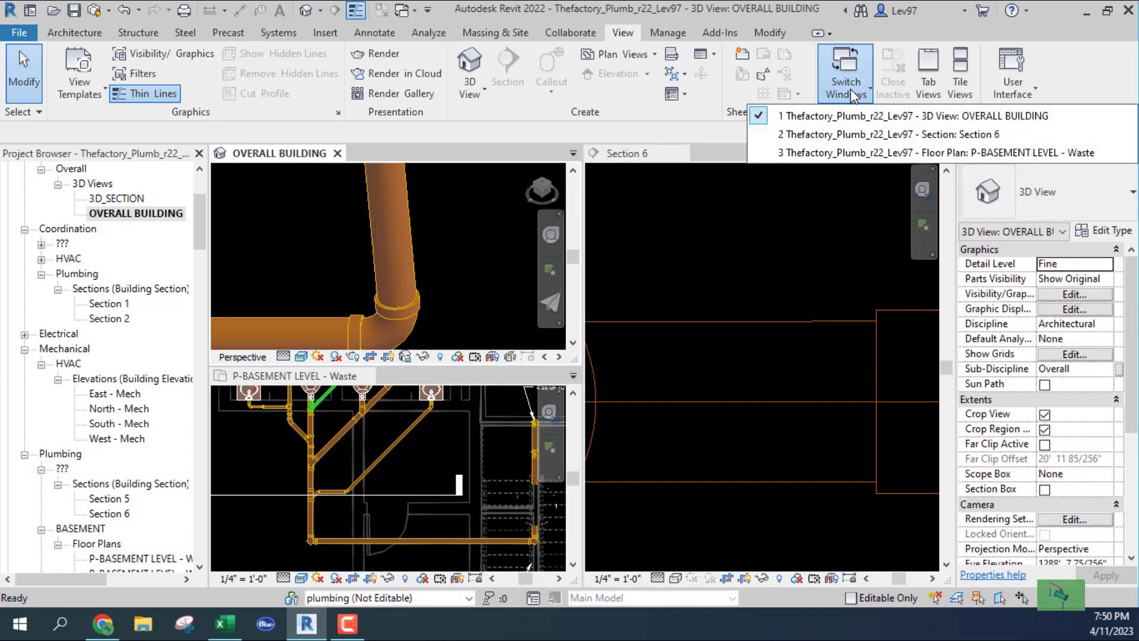
pyautogui.click(842, 135)
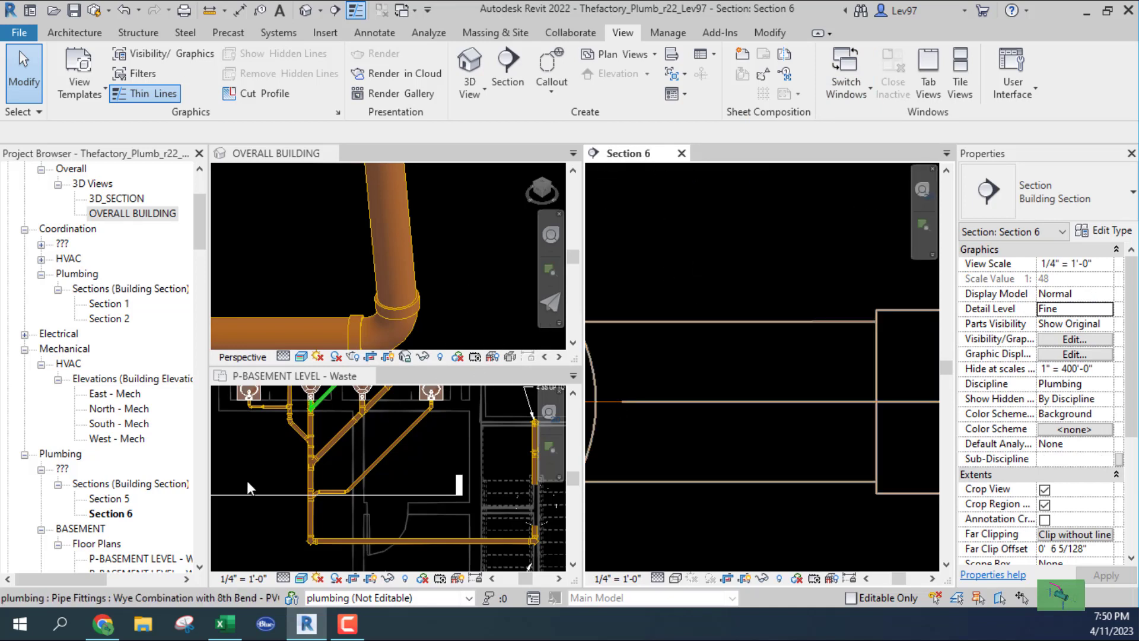
pyautogui.click(268, 449)
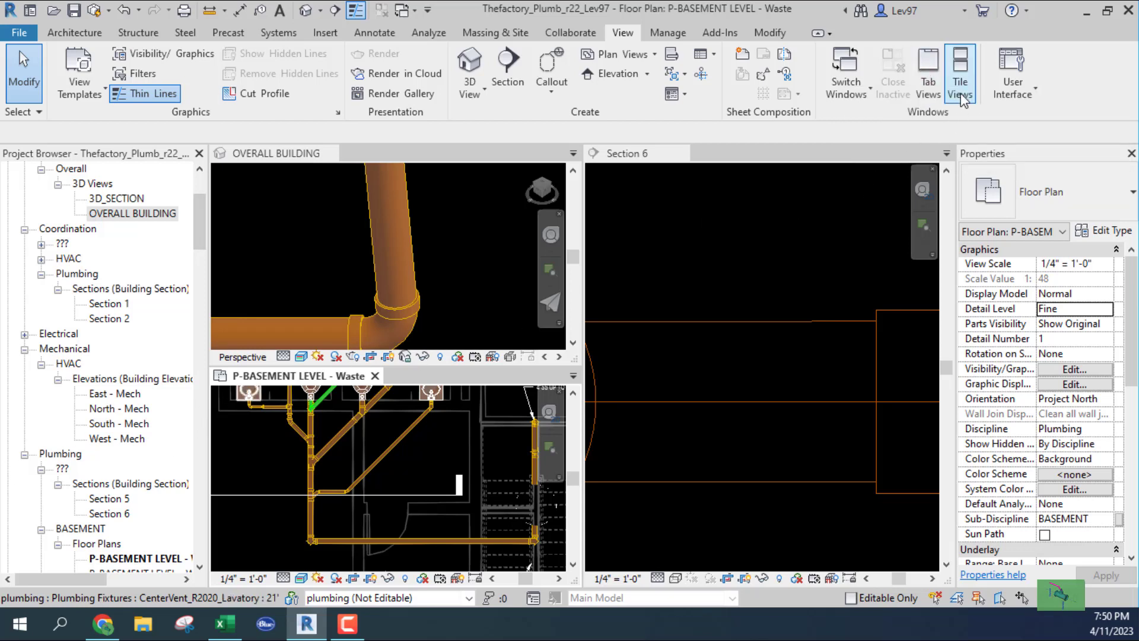
pyautogui.click(927, 71)
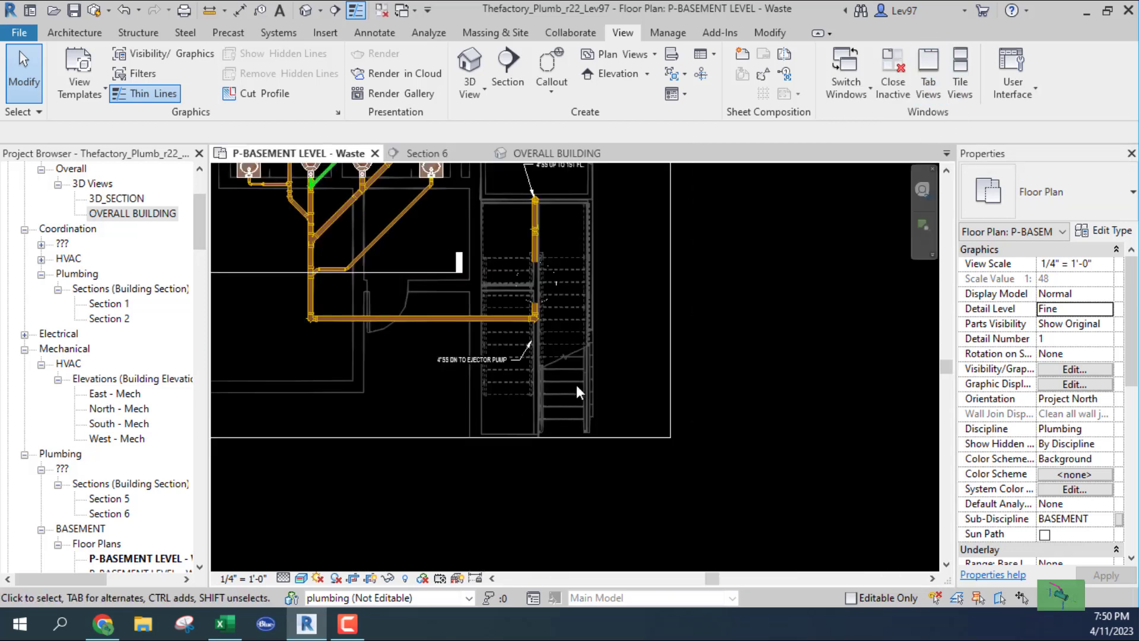
pyautogui.moveTo(578, 391); pyautogui.dragTo(702, 531, button='middle')
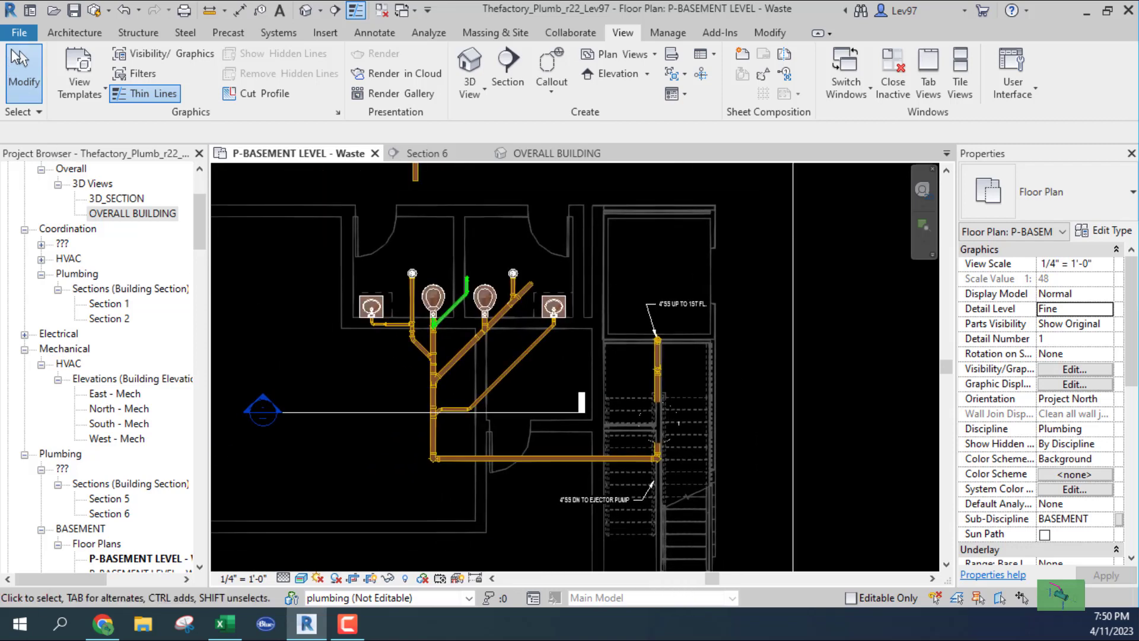
# - Examine the basement restroom's waste branches and their wye connections to the 4" main in plan
pyautogui.click(128, 11)
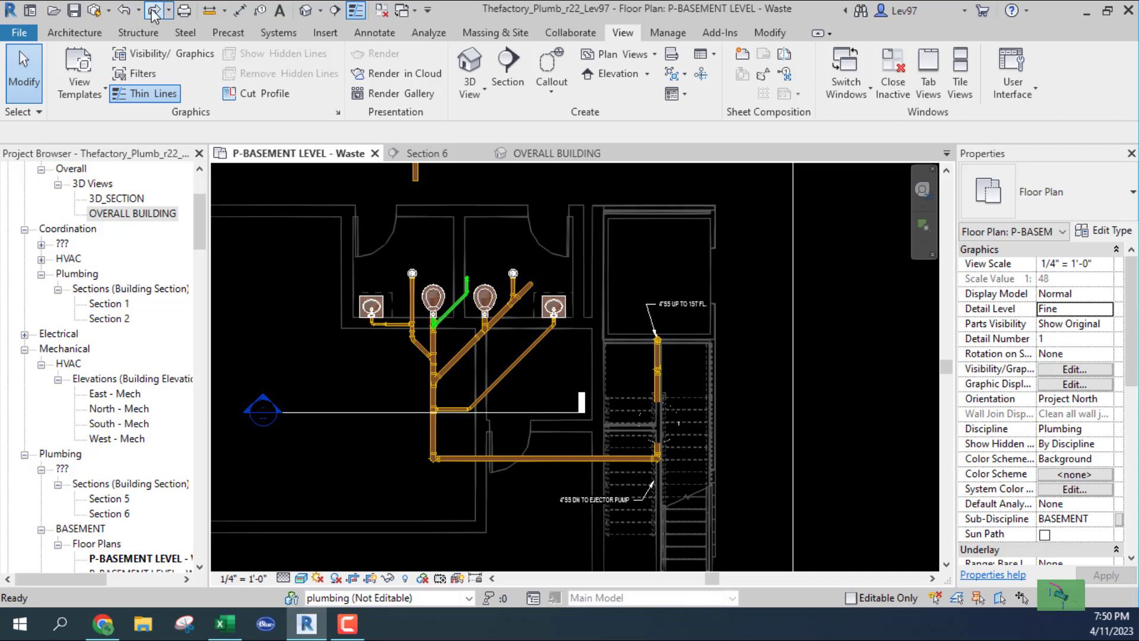
pyautogui.click(153, 10)
pyautogui.scroll(5, 439, 408)
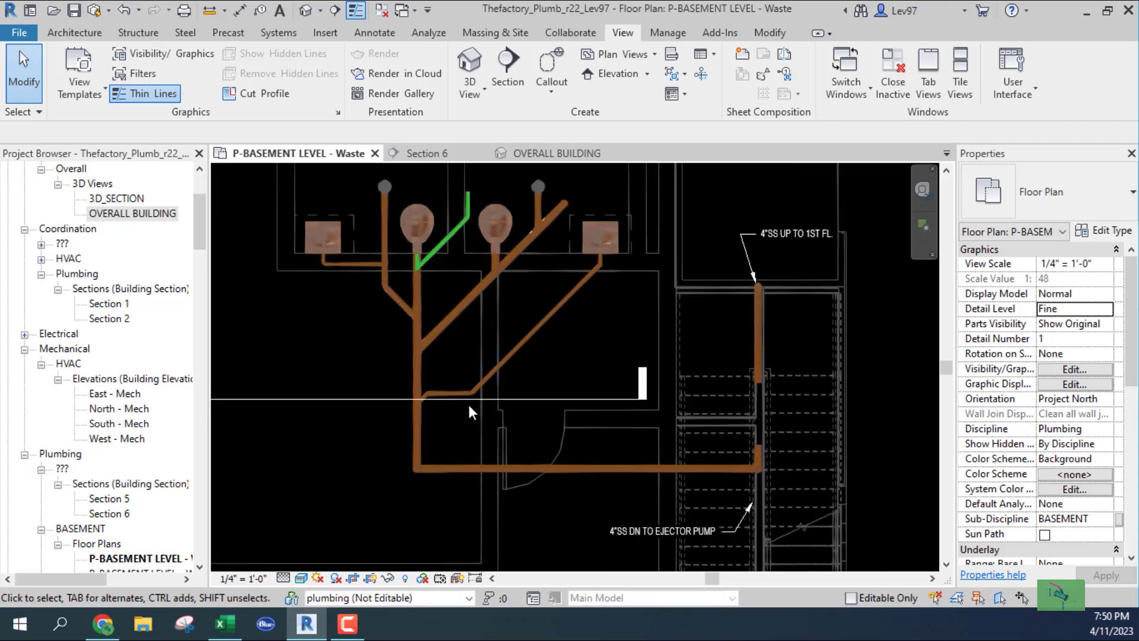
pyautogui.scroll(-4, 545, 440)
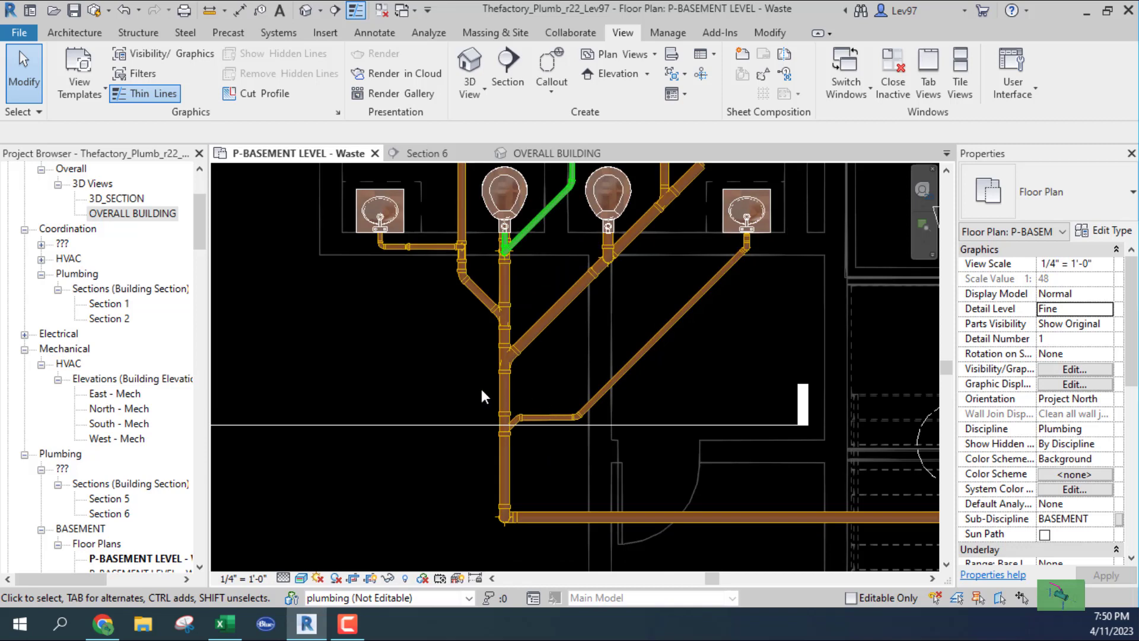
pyautogui.scroll(-1, 454, 384)
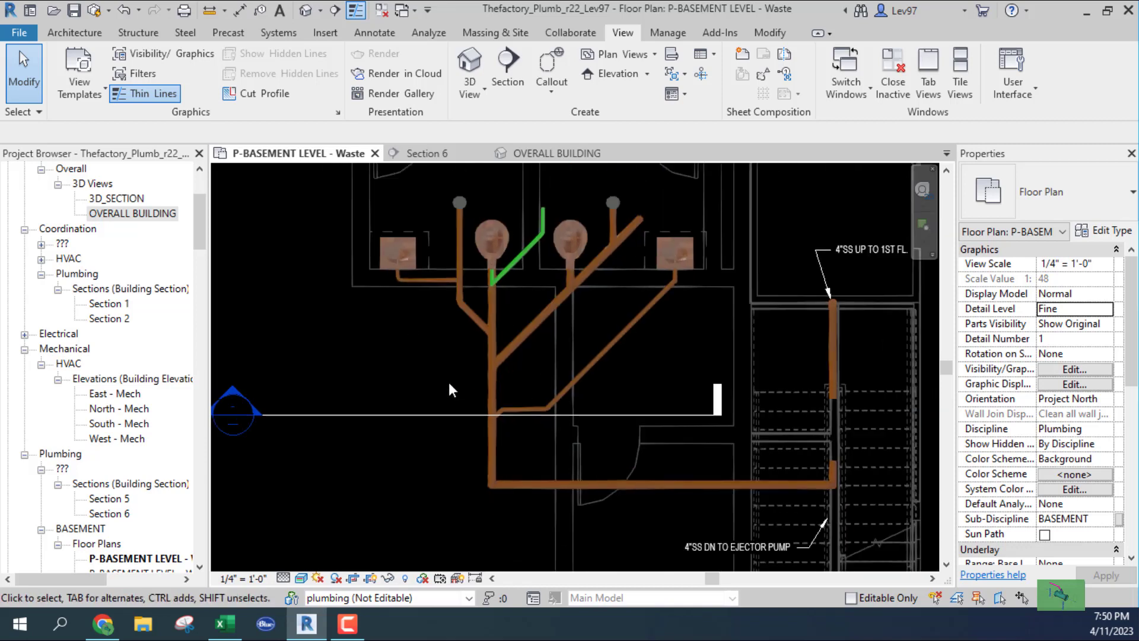
pyautogui.moveTo(448, 382); pyautogui.dragTo(490, 386, button='middle')
pyautogui.scroll(2, 492, 394)
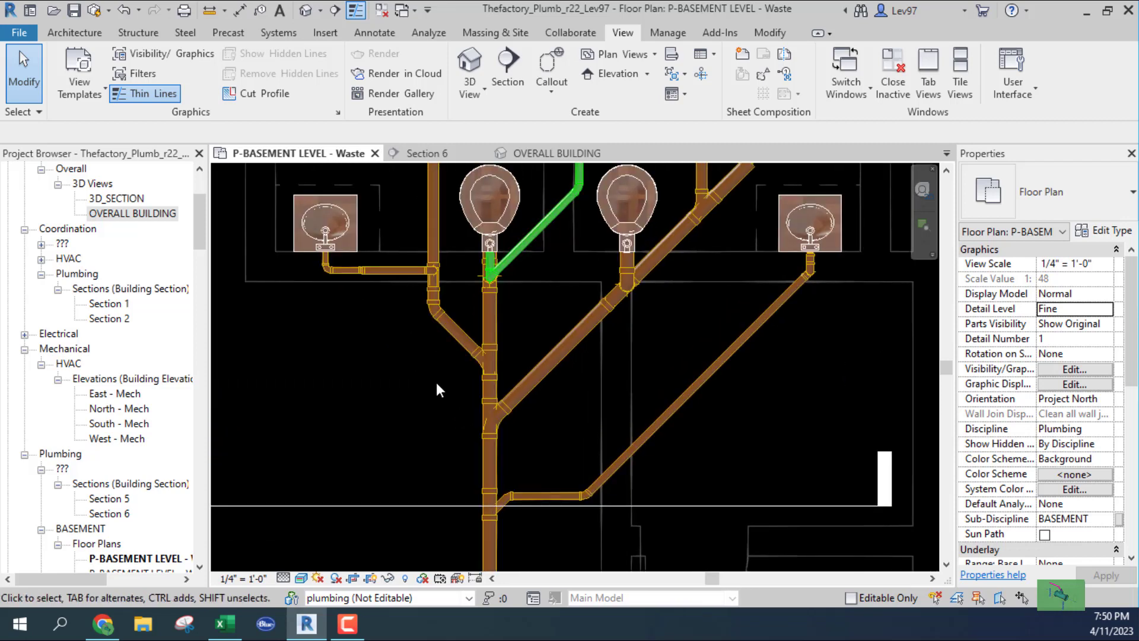
pyautogui.moveTo(414, 415); pyautogui.dragTo(365, 448, button='middle')
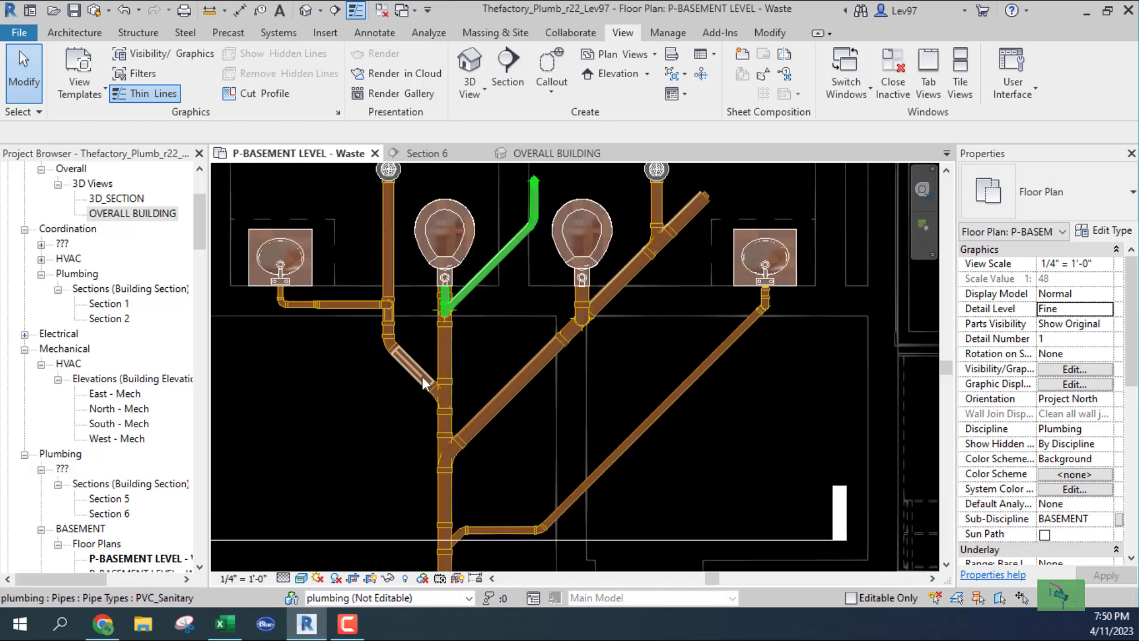
pyautogui.scroll(-2, 406, 392)
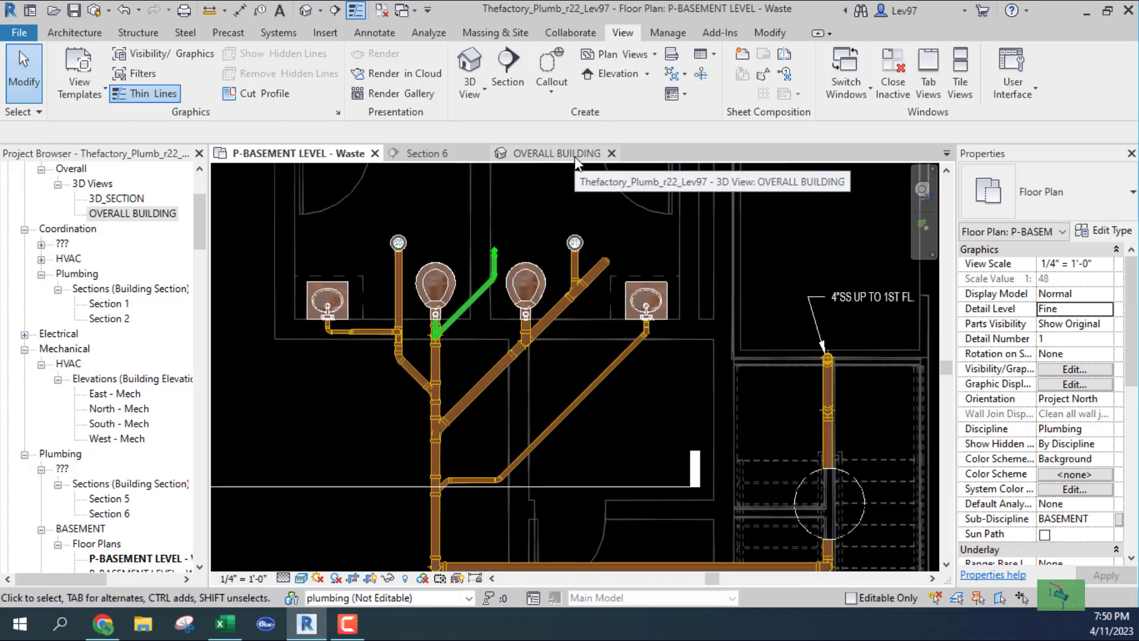
# - Switch to the OVERALL BUILDING 3D view and trace the basement waste piping to the sewage ejector pump and up to Level 1
pyautogui.click(575, 155)
pyautogui.scroll(-5, 476, 420)
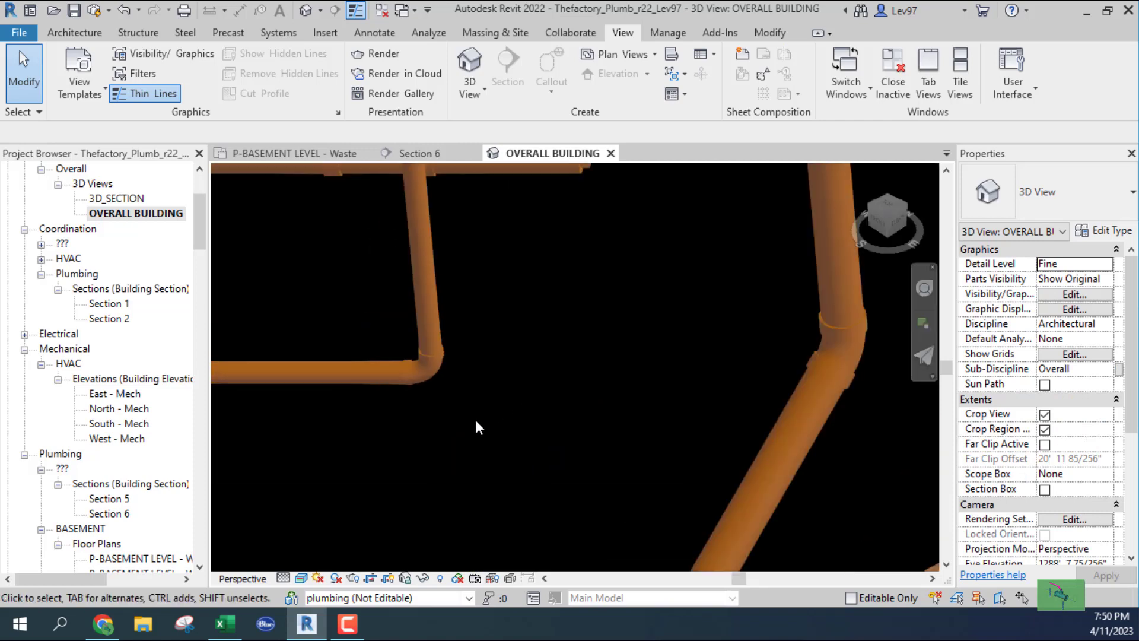
pyautogui.scroll(3, 475, 421)
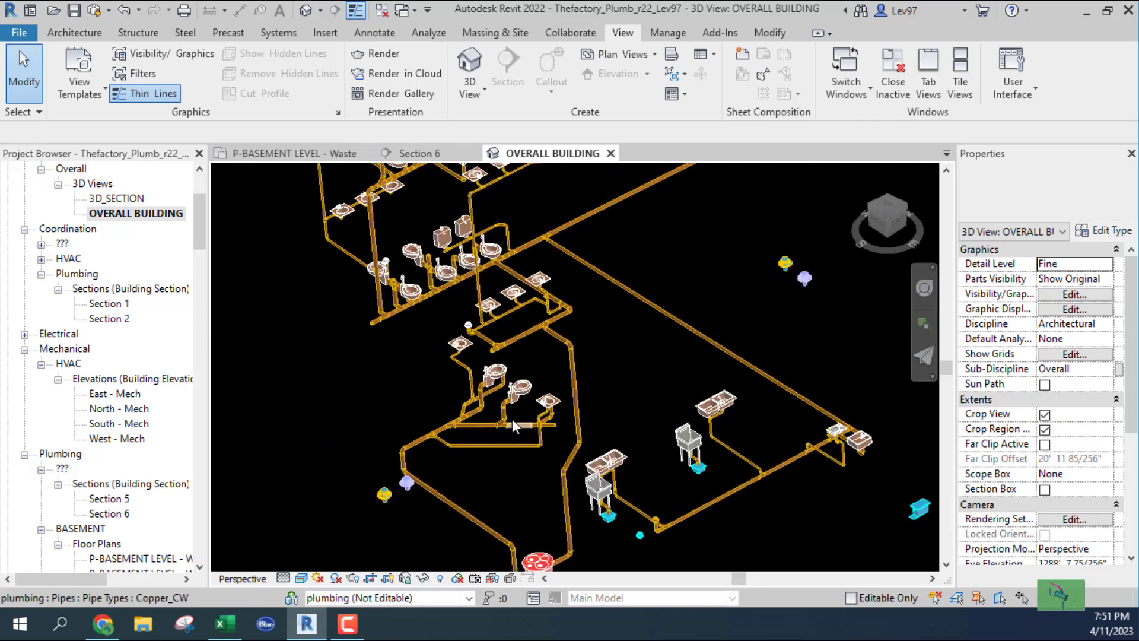
pyautogui.moveTo(486, 477); pyautogui.dragTo(450, 524, button='middle')
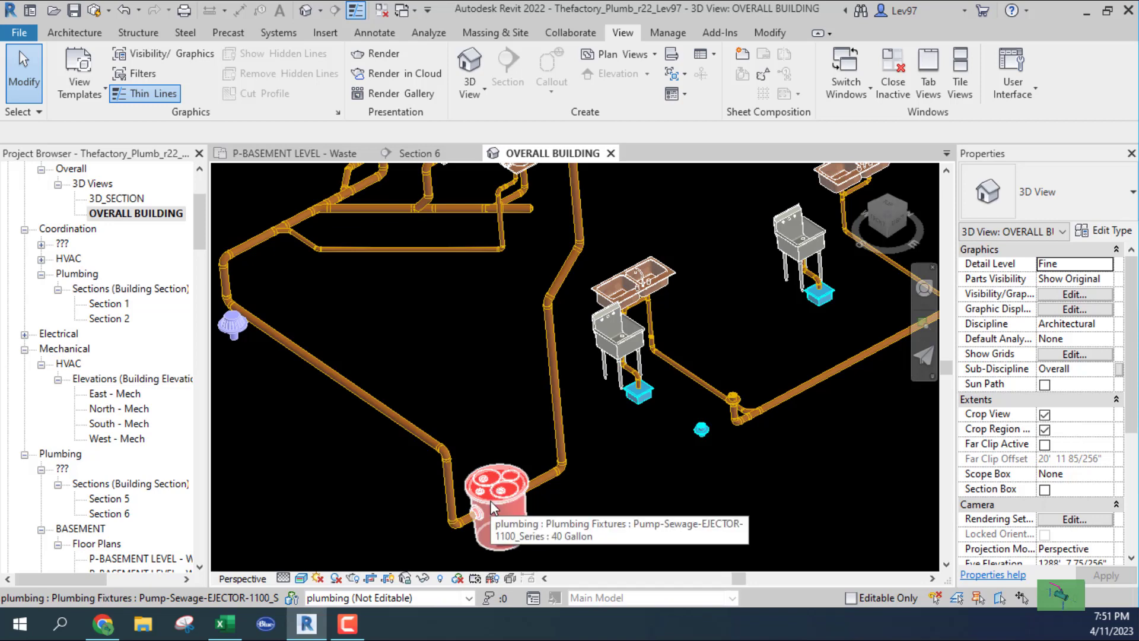
pyautogui.moveTo(511, 410); pyautogui.dragTo(491, 489, button='middle')
pyautogui.moveTo(488, 443); pyautogui.dragTo(472, 544, button='middle')
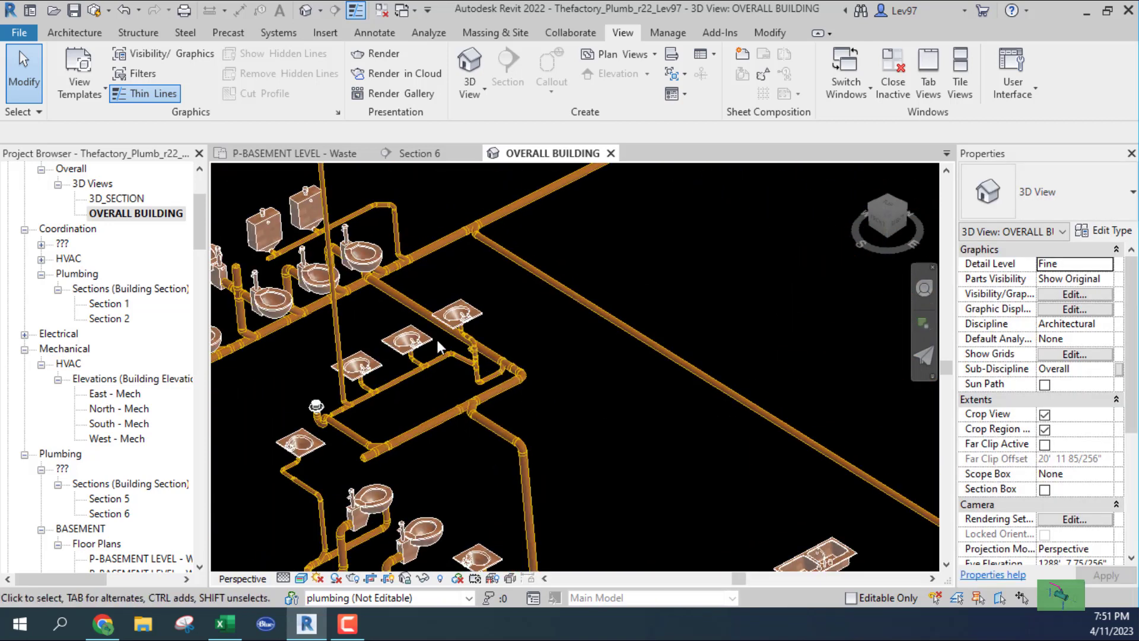
# - Inspect the 4" branch below the Level 1 toilets from several angles, checking its connection to the restroom main
pyautogui.moveTo(411, 345); pyautogui.dragTo(515, 487, button='middle')
pyautogui.scroll(2, 509, 470)
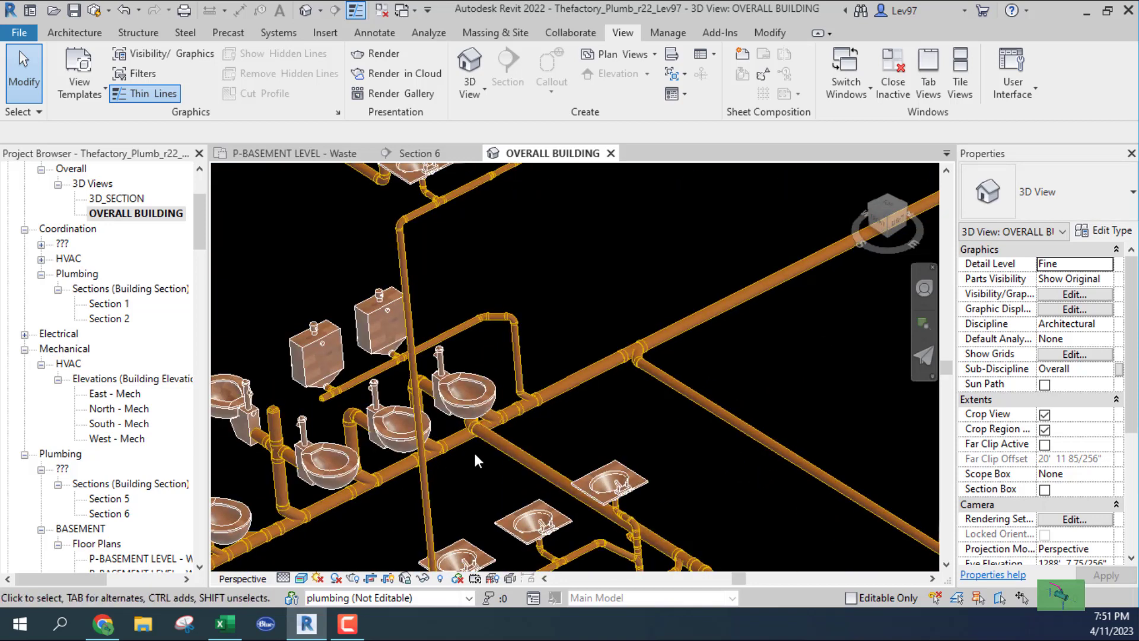
pyautogui.scroll(2, 478, 455)
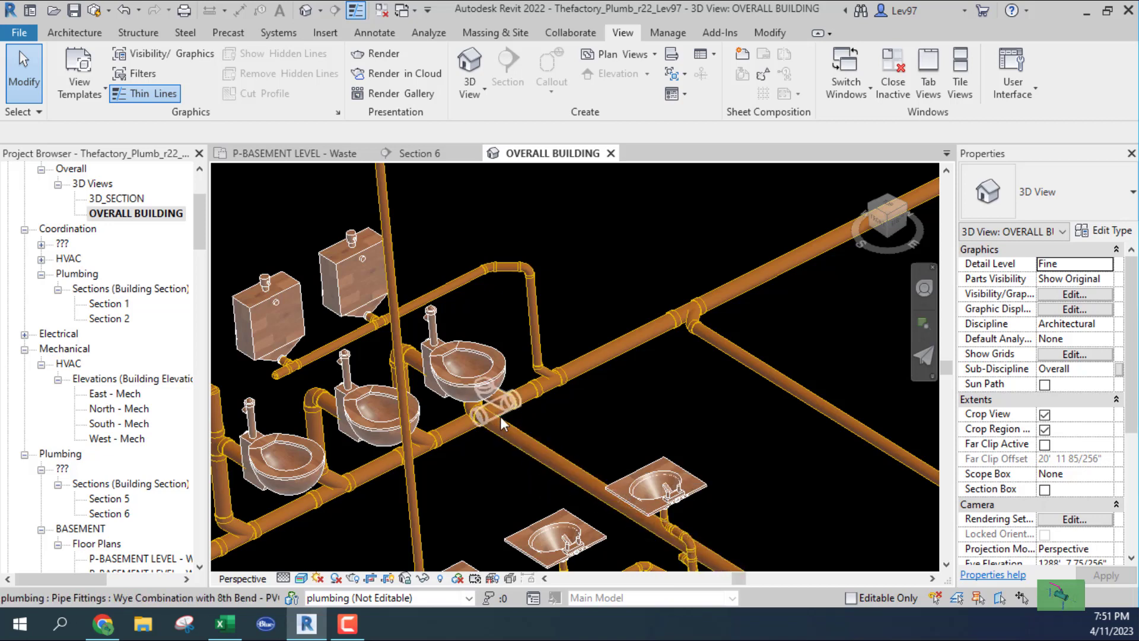
pyautogui.scroll(3, 500, 416)
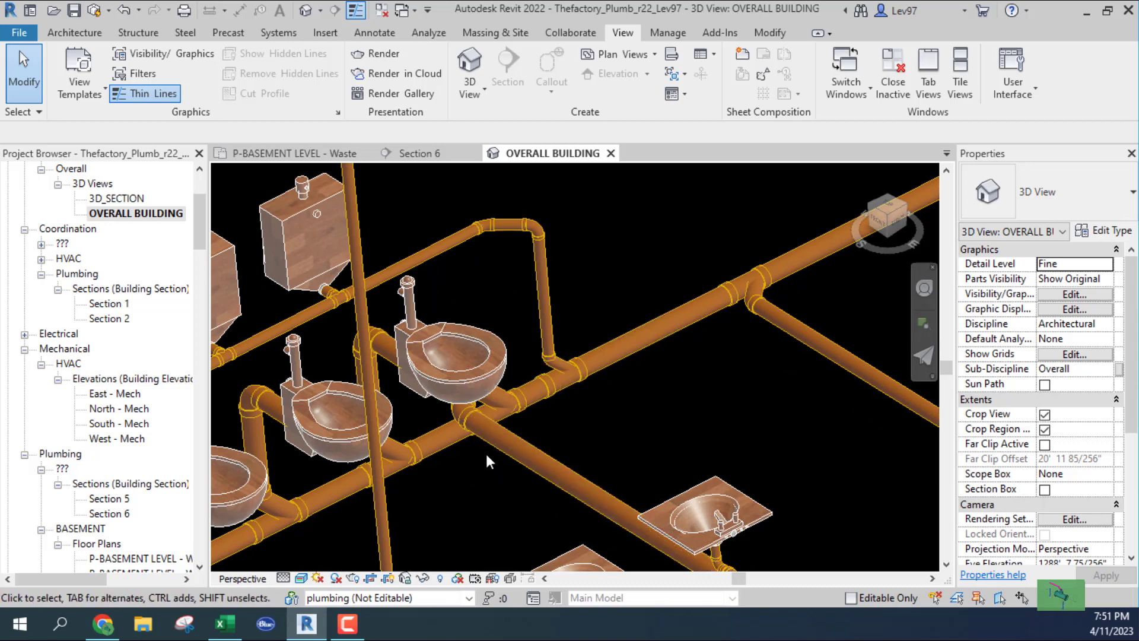
pyautogui.click(505, 457)
pyautogui.keyDown('shift'); pyautogui.moveTo(505, 458); pyautogui.dragTo(384, 483, button='middle'); pyautogui.keyUp('shift')
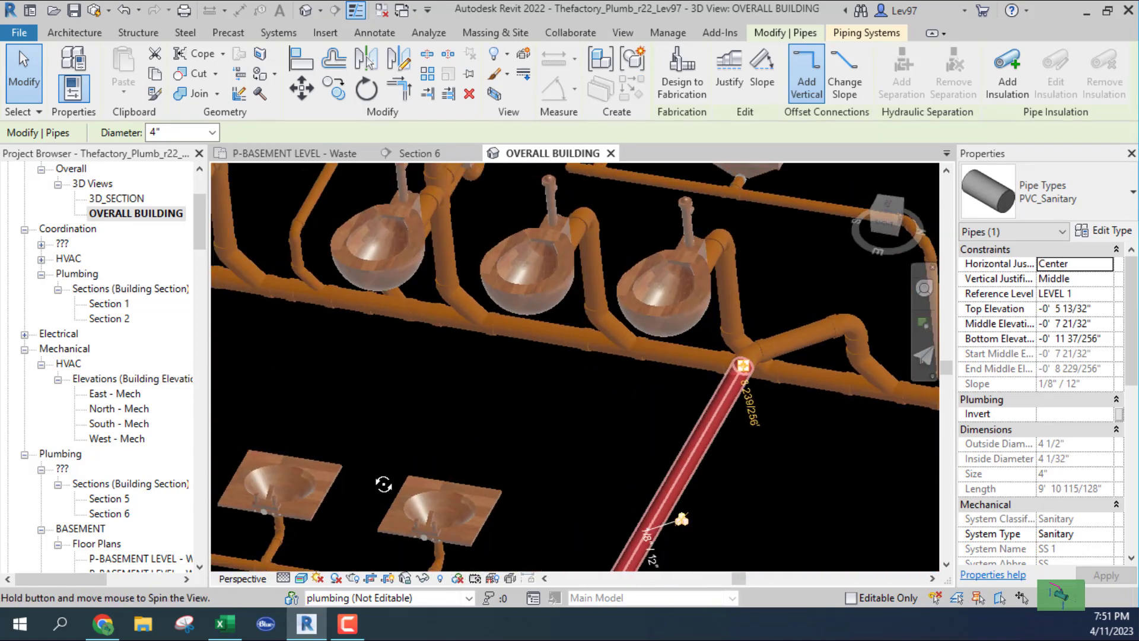
pyautogui.moveTo(857, 485); pyautogui.dragTo(729, 557, button='middle')
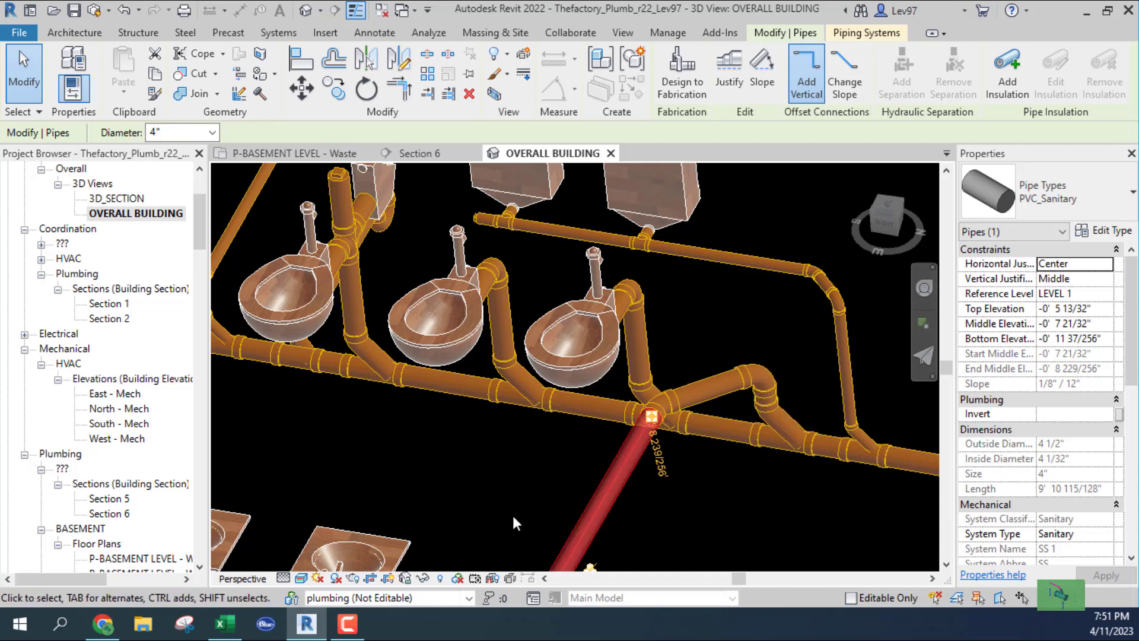
pyautogui.scroll(-5, 457, 488)
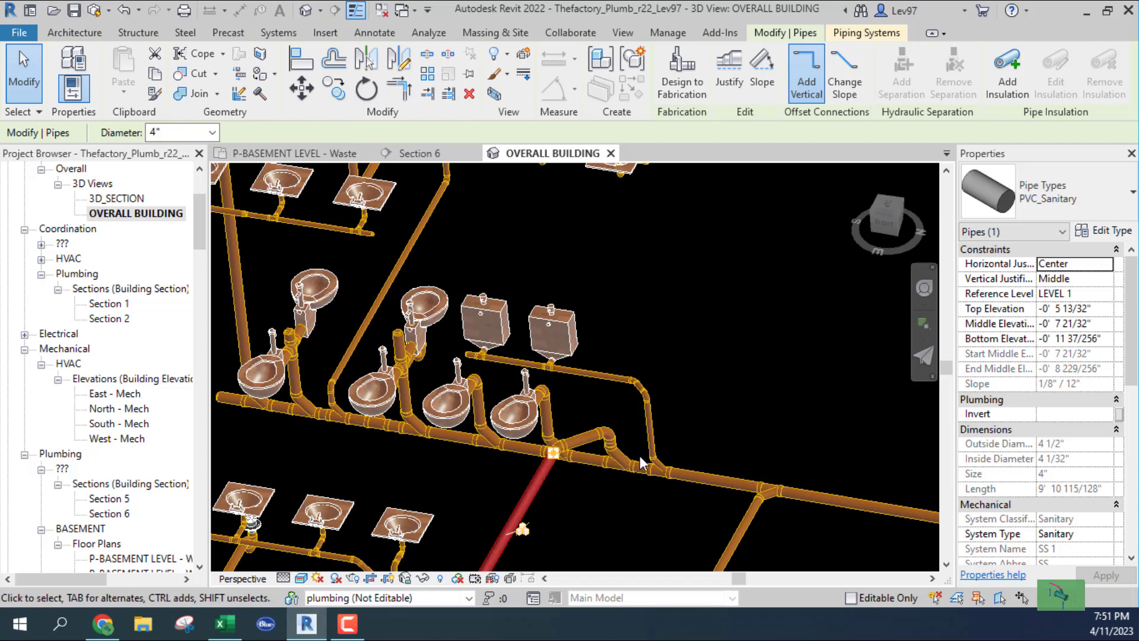
pyautogui.scroll(-5, 625, 470)
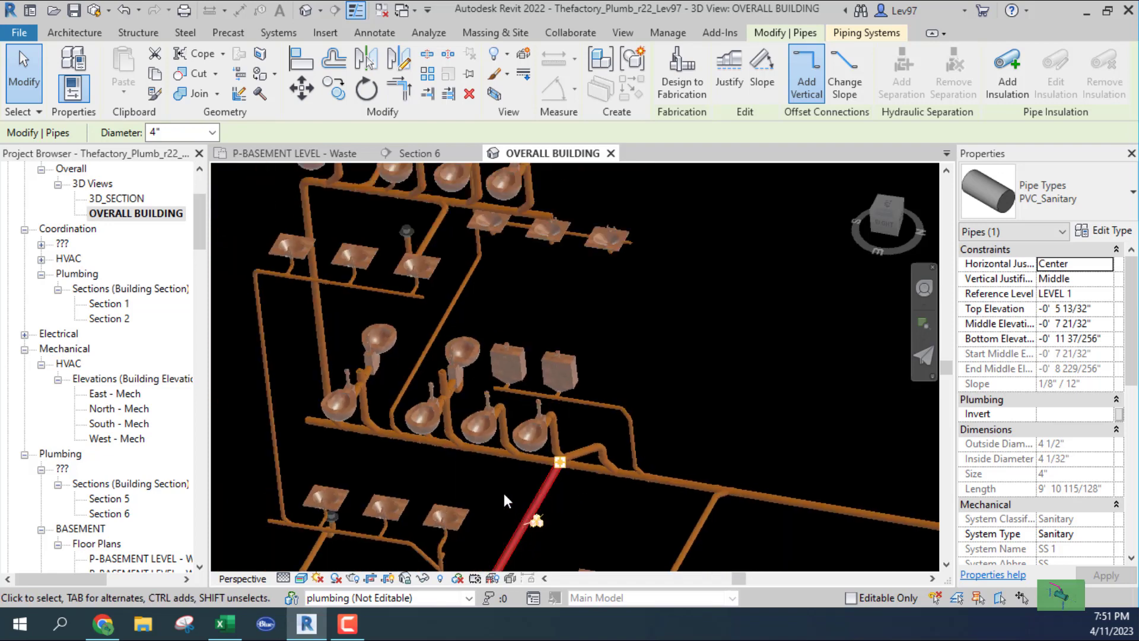
pyautogui.moveTo(504, 493); pyautogui.dragTo(570, 364, button='middle')
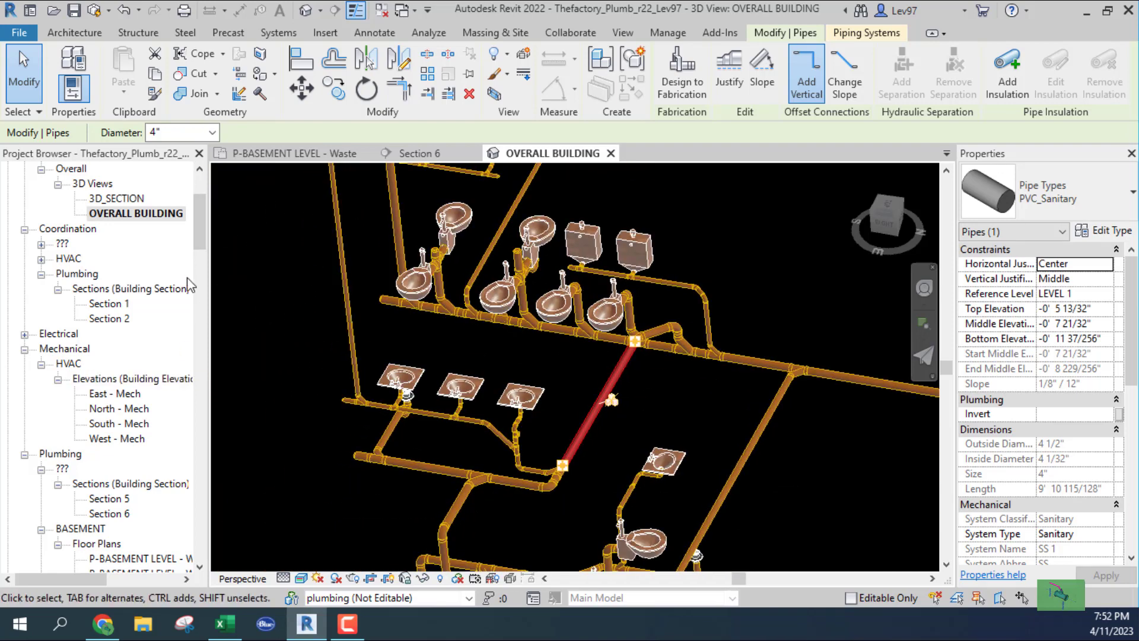
# - Widen the Project Browser and open the P-LEVEL 1 SW - Waste floor plan at the selected 4" branch
pyautogui.moveTo(200, 231); pyautogui.dragTo(203, 277)
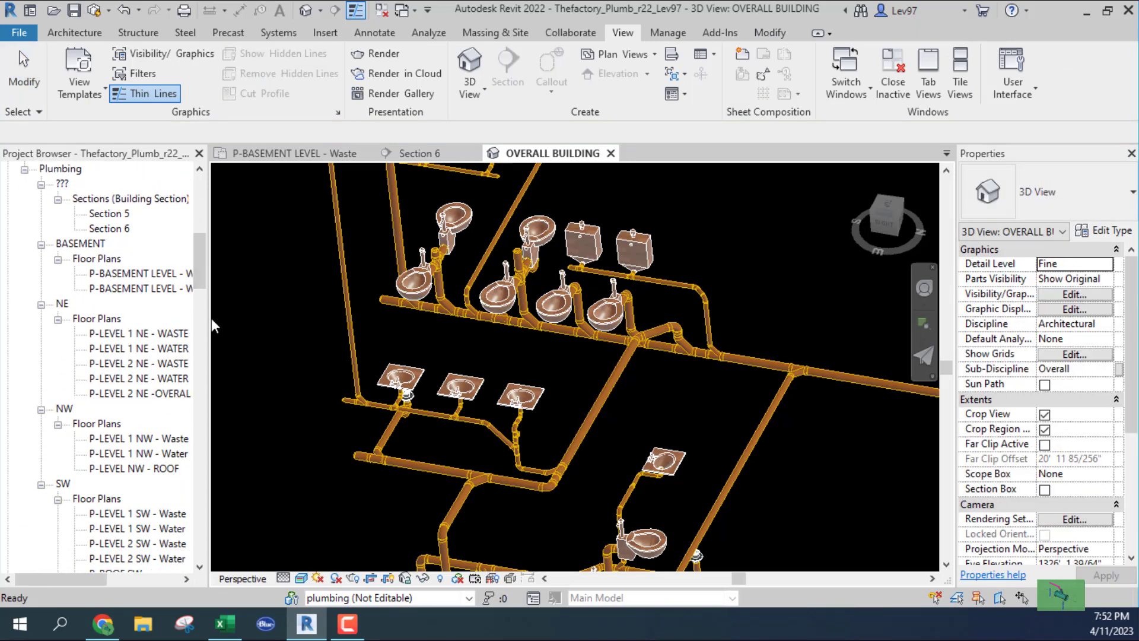
pyautogui.moveTo(209, 315); pyautogui.dragTo(281, 320)
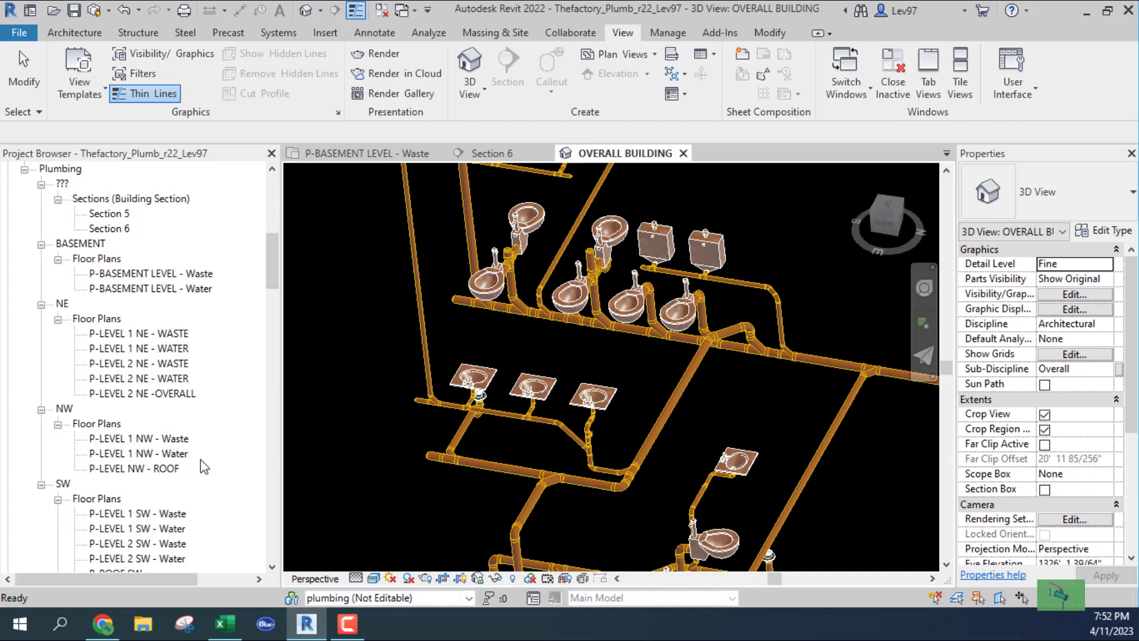
pyautogui.scroll(-1, 202, 472)
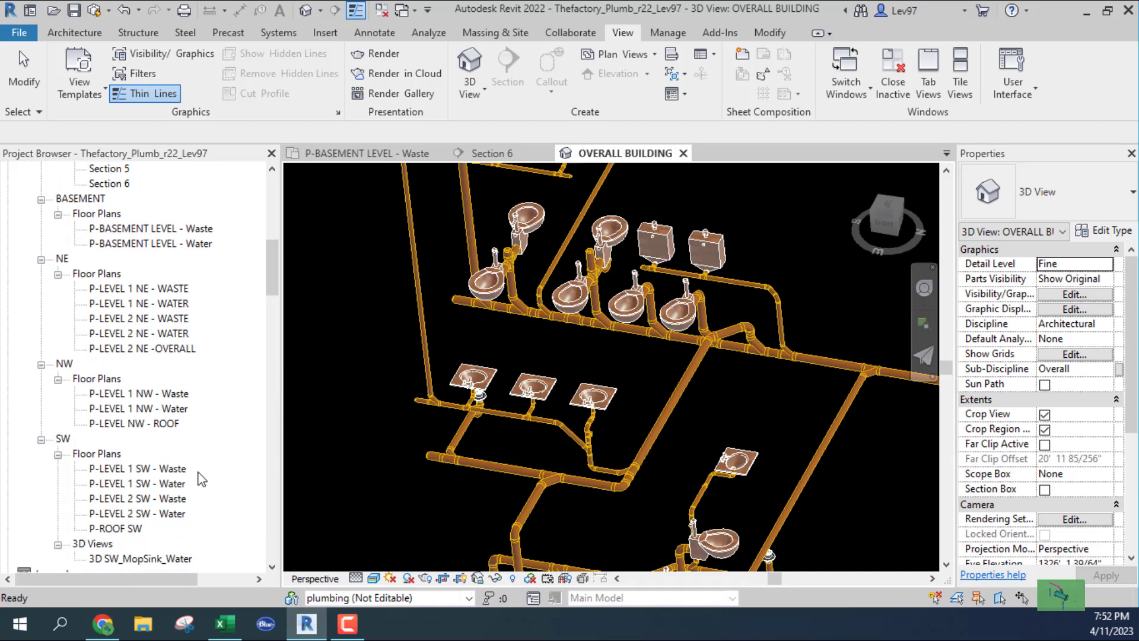
pyautogui.doubleClick(147, 470)
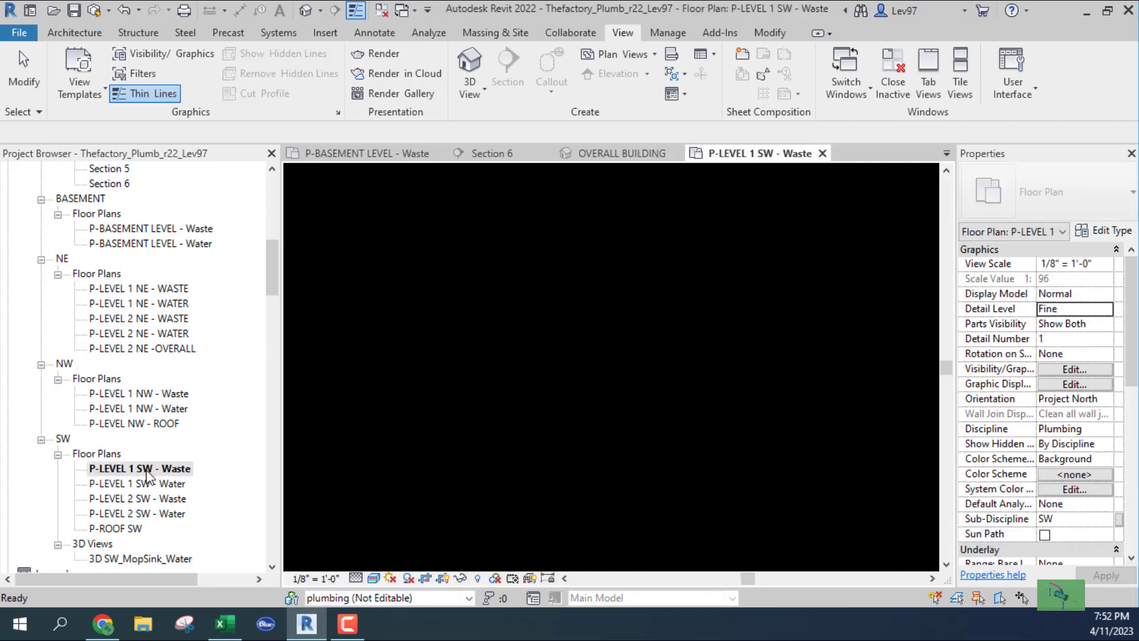
pyautogui.moveTo(615, 380); pyautogui.dragTo(585, 409, button='middle')
pyautogui.scroll(8, 635, 389)
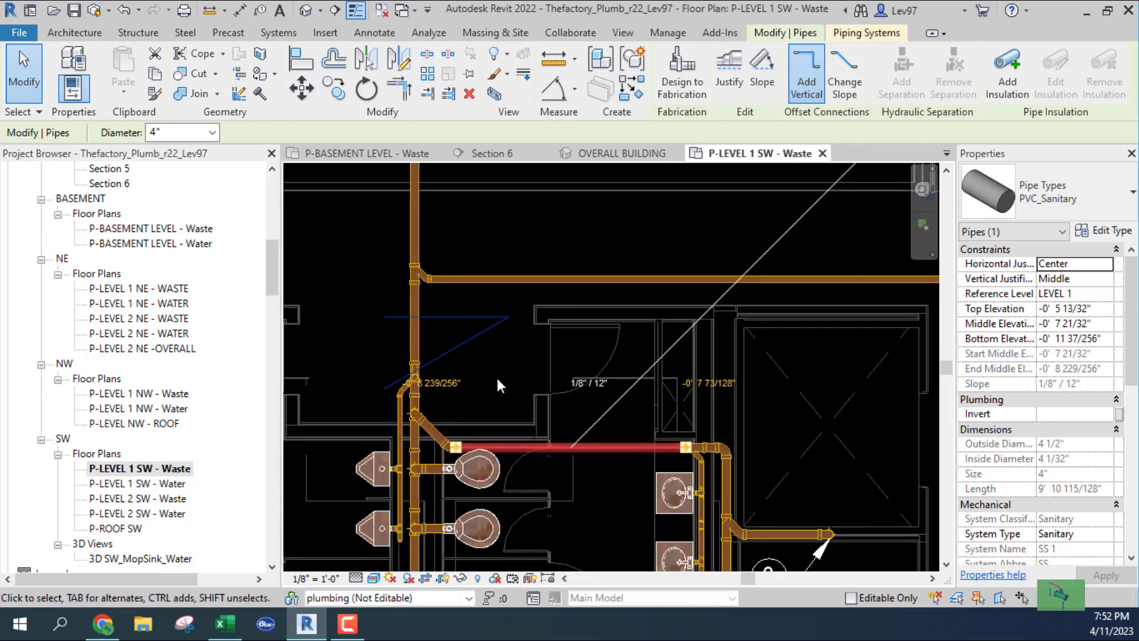
# - Select the long 4" main running beyond the Level 1 restroom branches and review its mechanical and flow properties
pyautogui.scroll(-3, 497, 380)
pyautogui.click(614, 237)
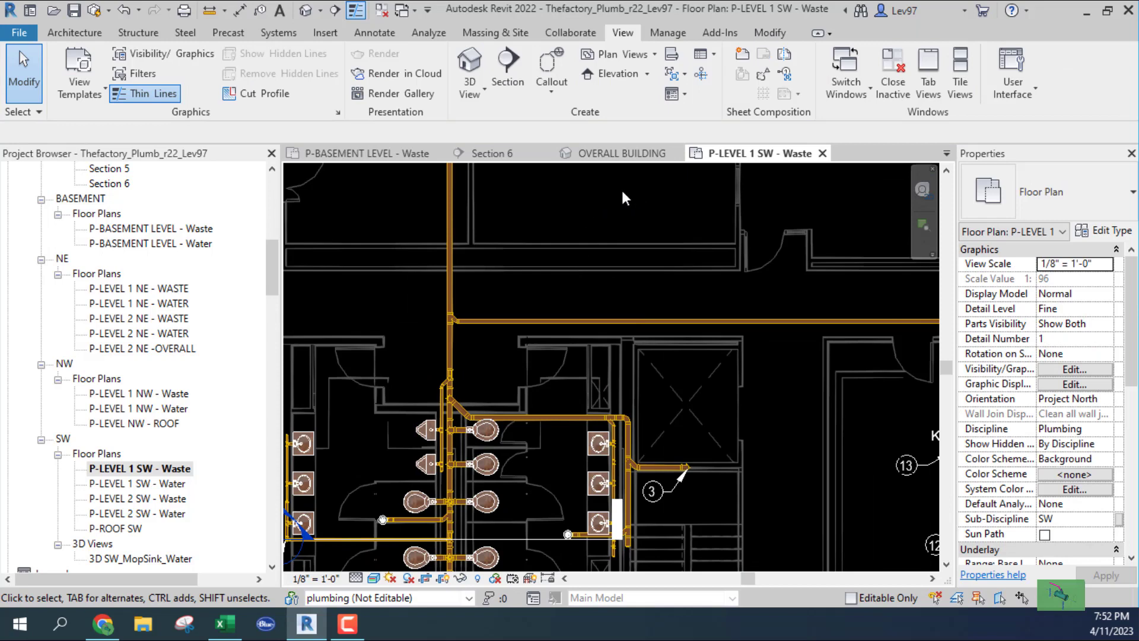
pyautogui.moveTo(504, 420); pyautogui.dragTo(666, 408, button='middle')
pyautogui.scroll(2, 666, 408)
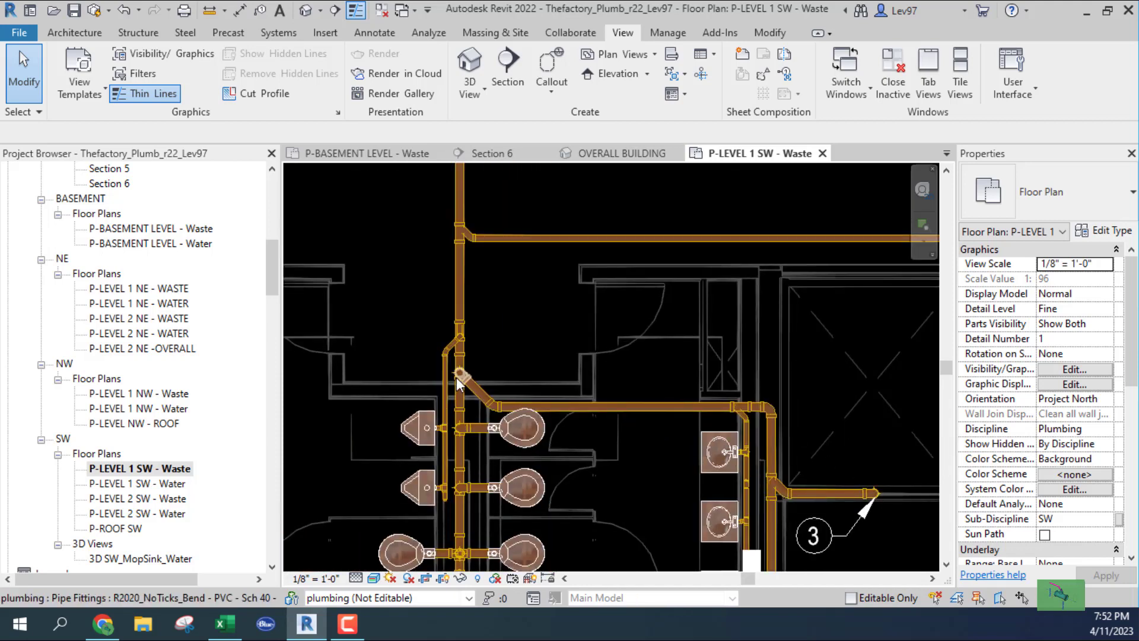
pyautogui.scroll(-1, 500, 311)
pyautogui.moveTo(500, 311); pyautogui.dragTo(497, 383, button='middle')
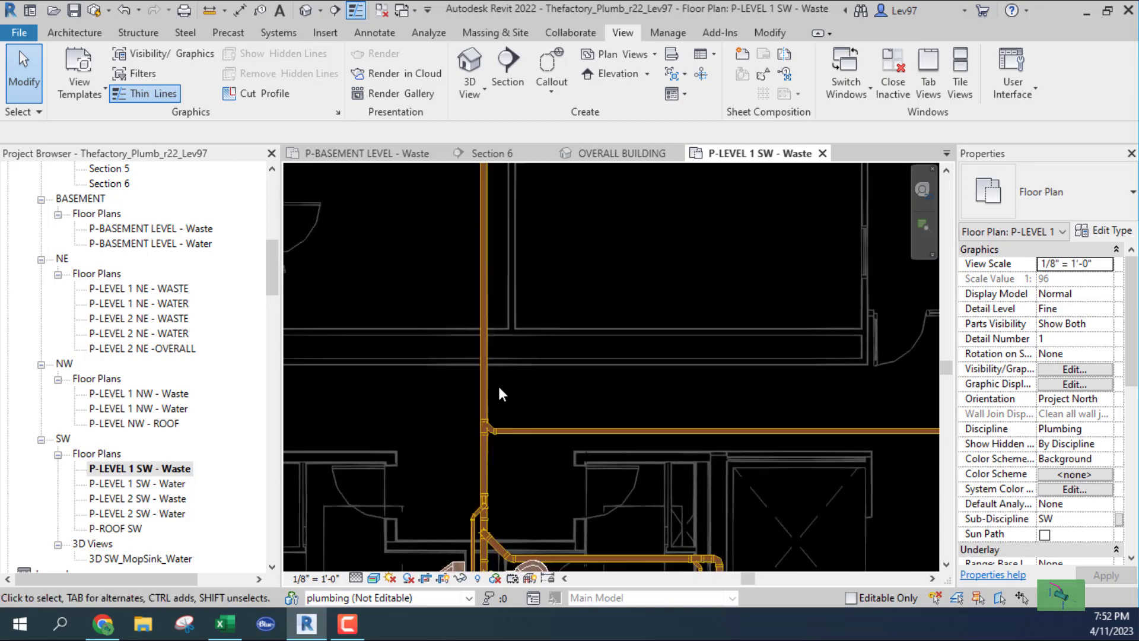
pyautogui.click(485, 384)
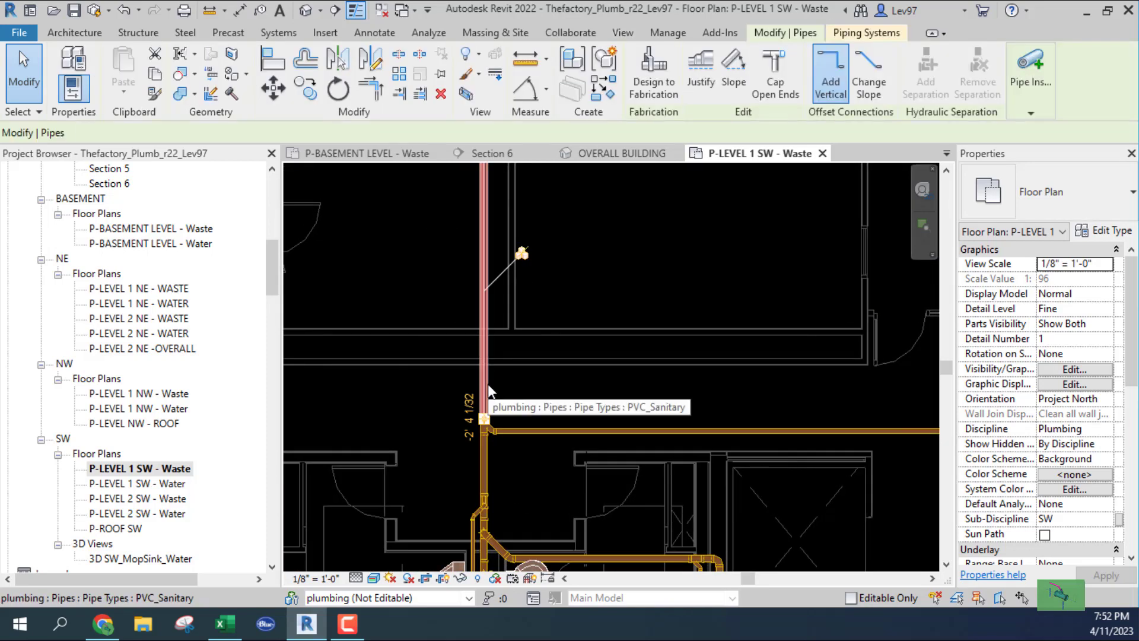
pyautogui.scroll(-5, 1029, 454)
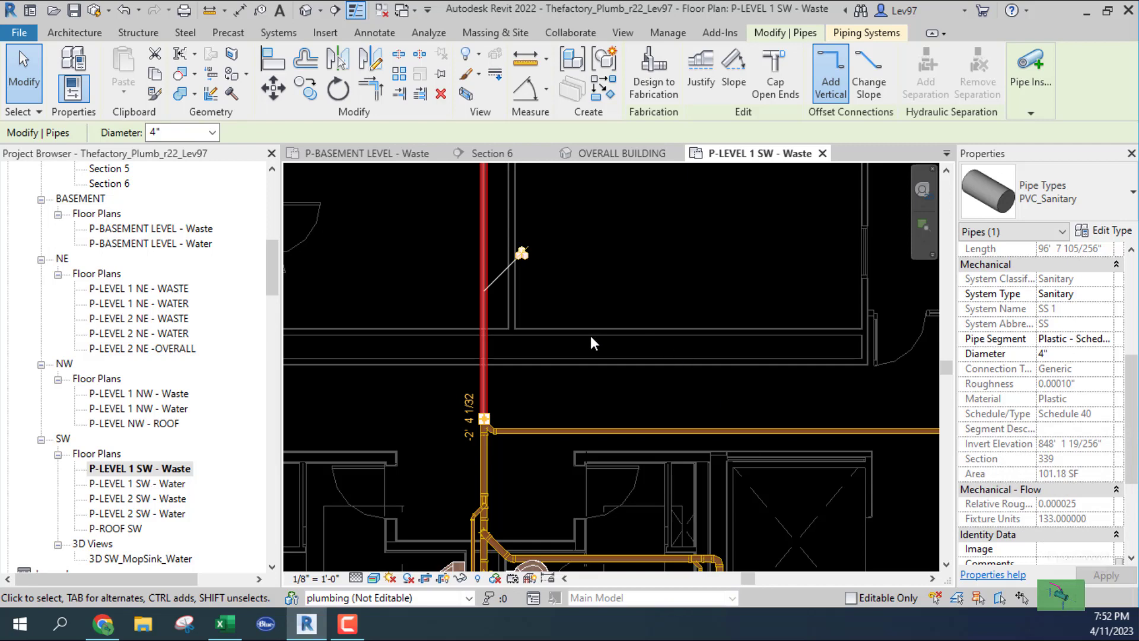
pyautogui.scroll(-2, 567, 379)
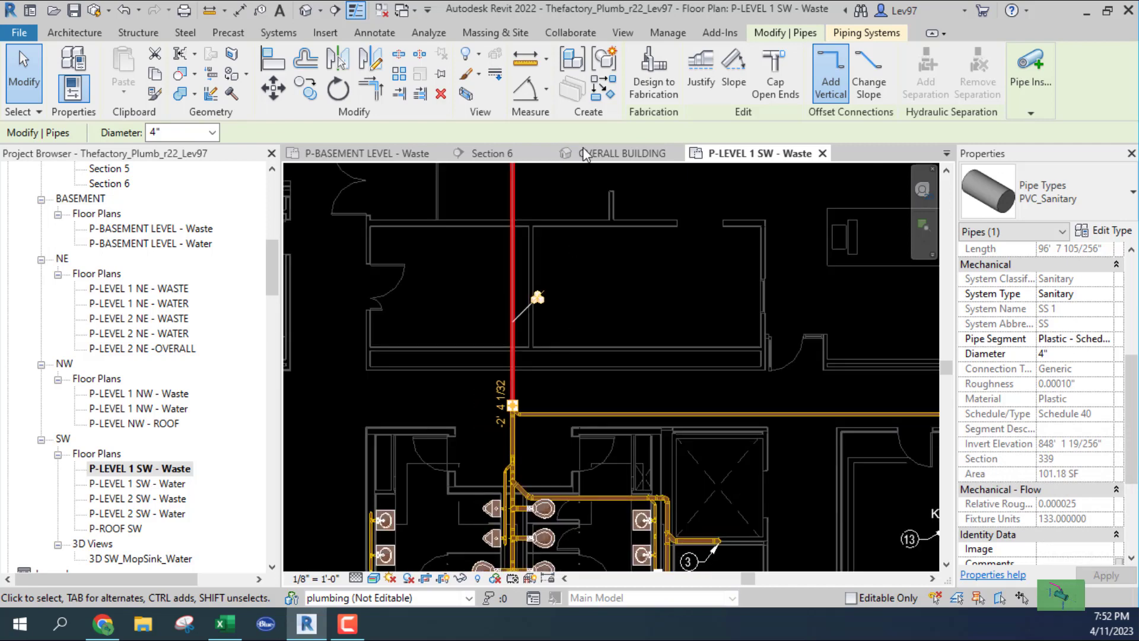
# - Review the restroom waste and vent branches in the P-BASEMENT LEVEL - Waste plan and select the vent riser between the toilets
pyautogui.click(374, 153)
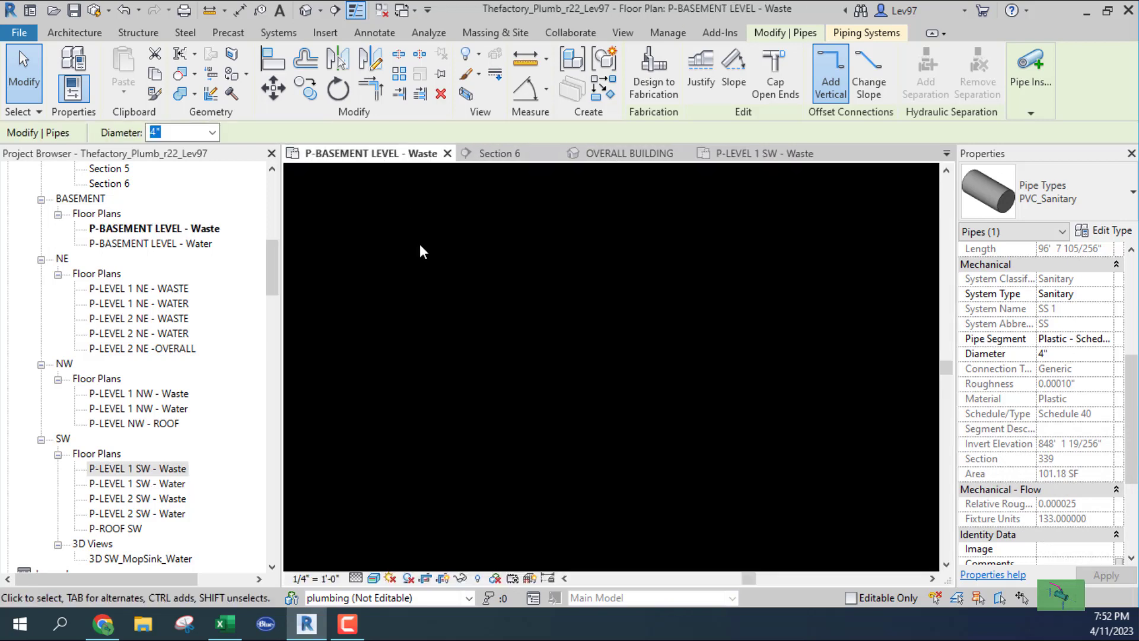
pyautogui.moveTo(446, 423); pyautogui.dragTo(457, 326, button='middle')
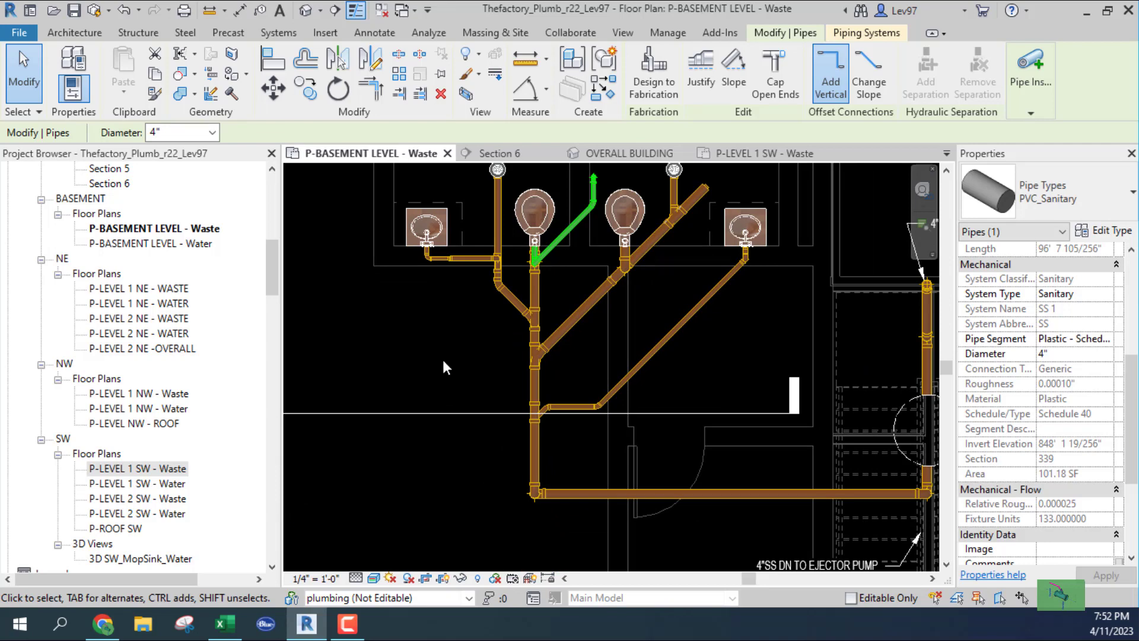
pyautogui.moveTo(455, 338); pyautogui.dragTo(468, 473, button='middle')
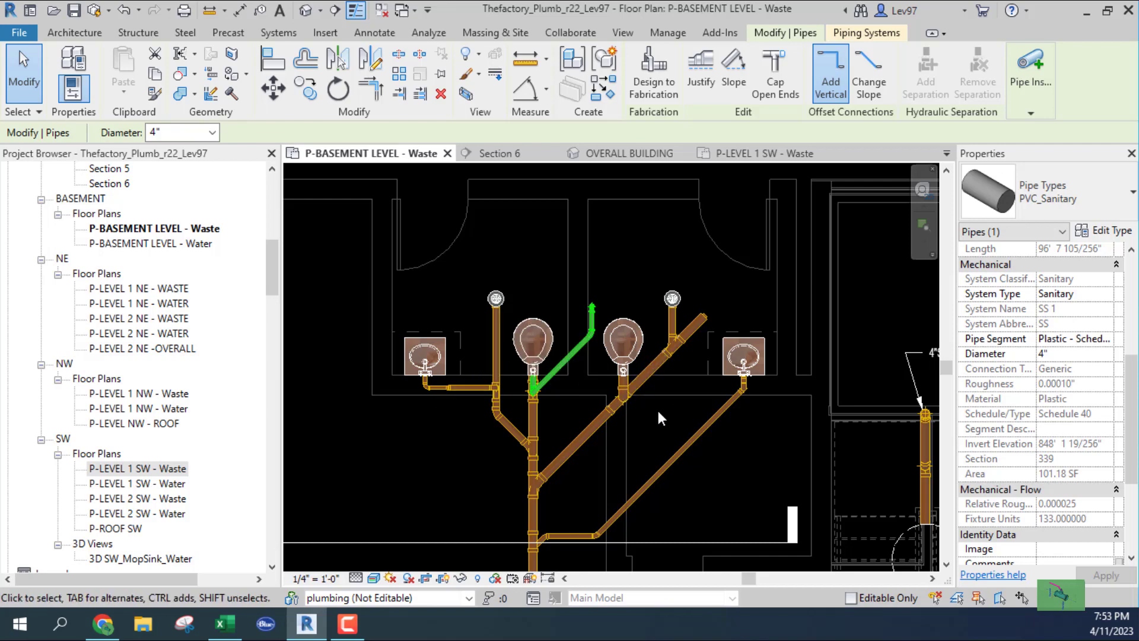
pyautogui.scroll(-2, 667, 414)
pyautogui.moveTo(718, 450); pyautogui.dragTo(745, 490, button='middle')
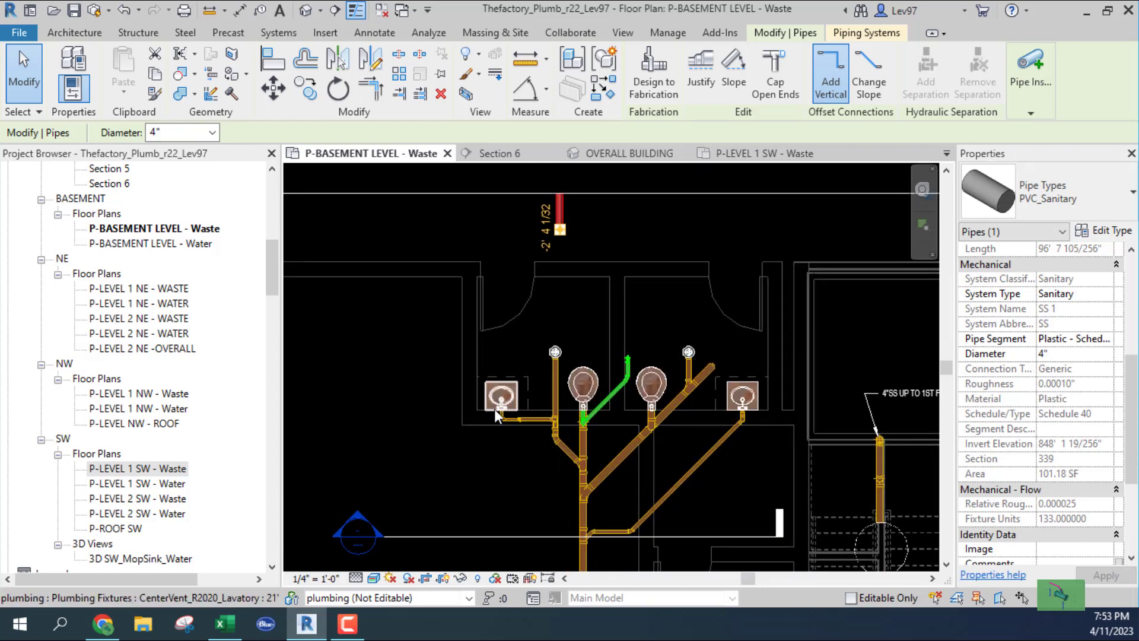
pyautogui.scroll(5, 638, 343)
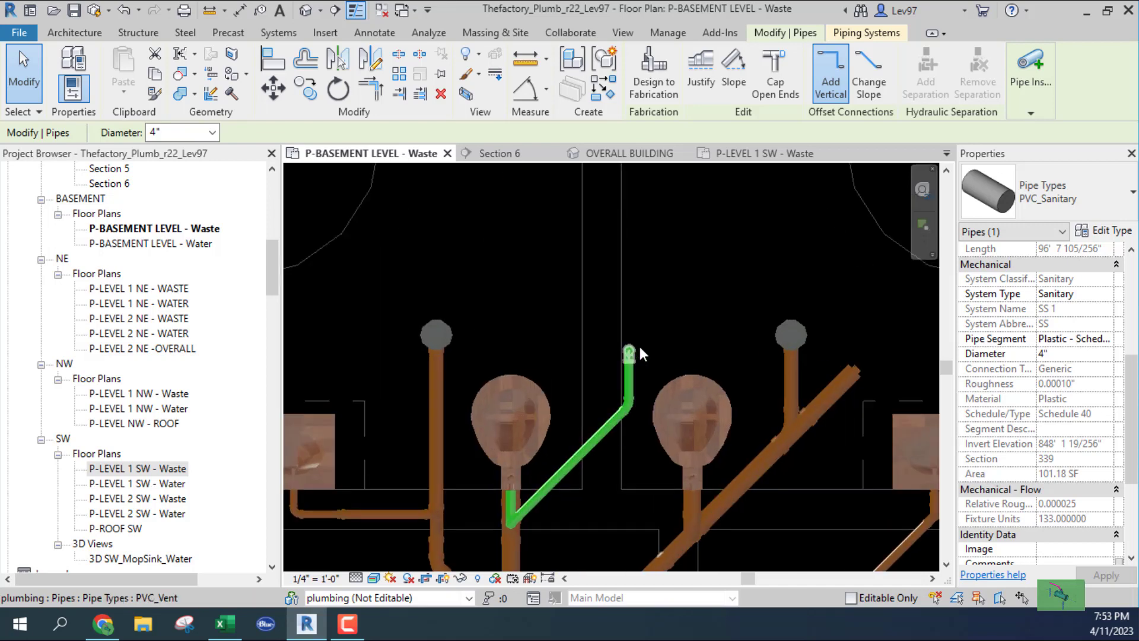
pyautogui.scroll(6, 642, 345)
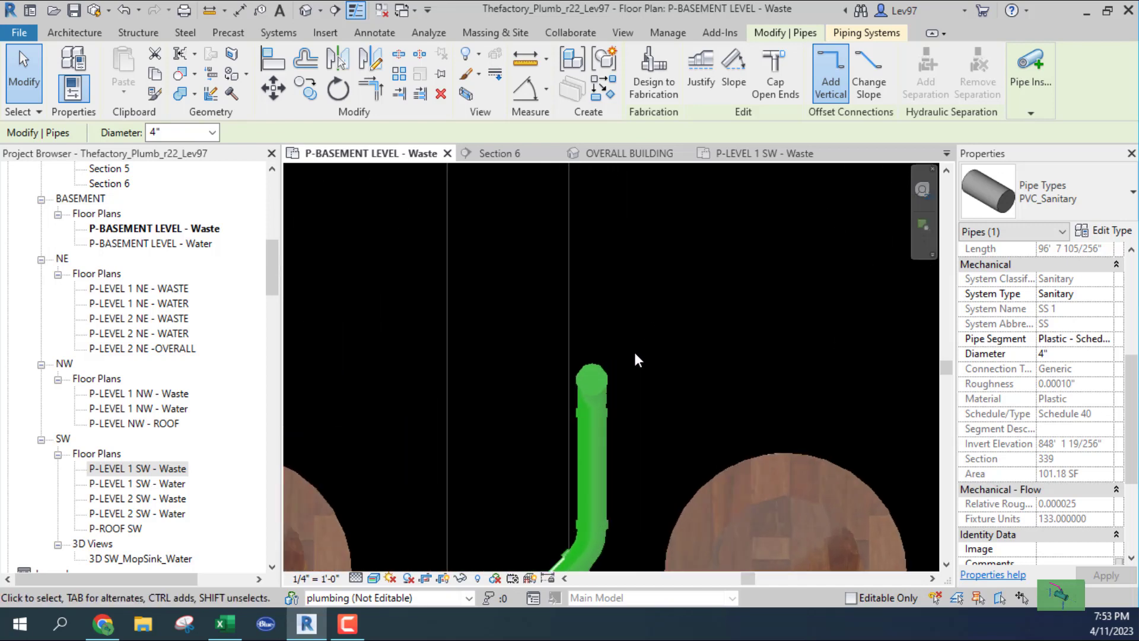
pyautogui.click(609, 374)
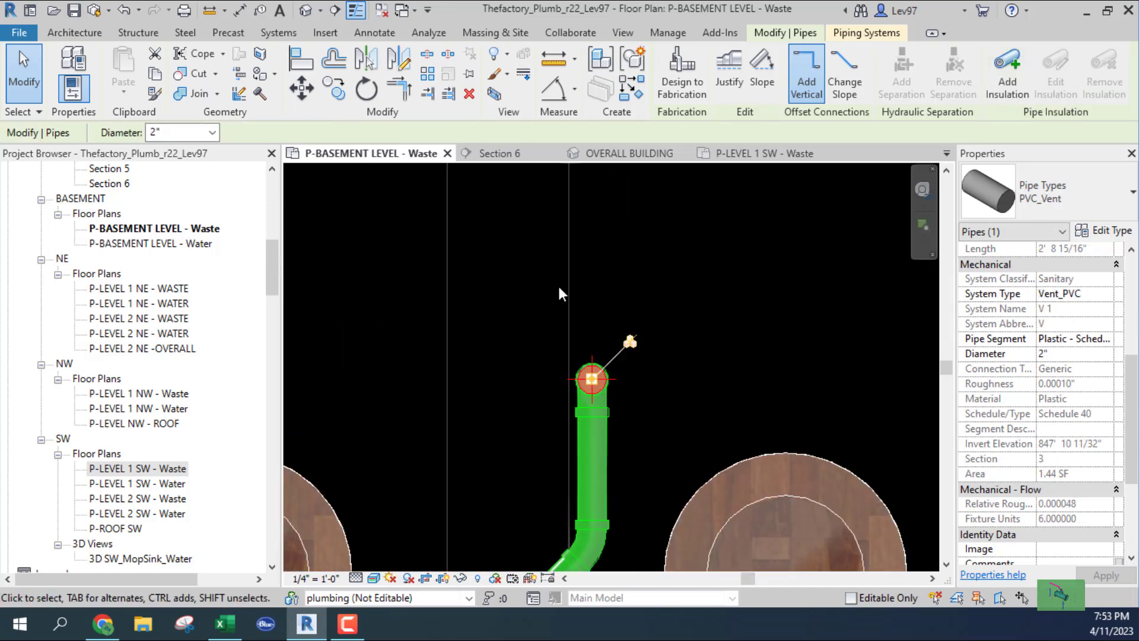
# - Switch to the OVERALL BUILDING 3D view and examine the basement restroom piping from another angle
pyautogui.click(629, 156)
pyautogui.scroll(-4, 494, 419)
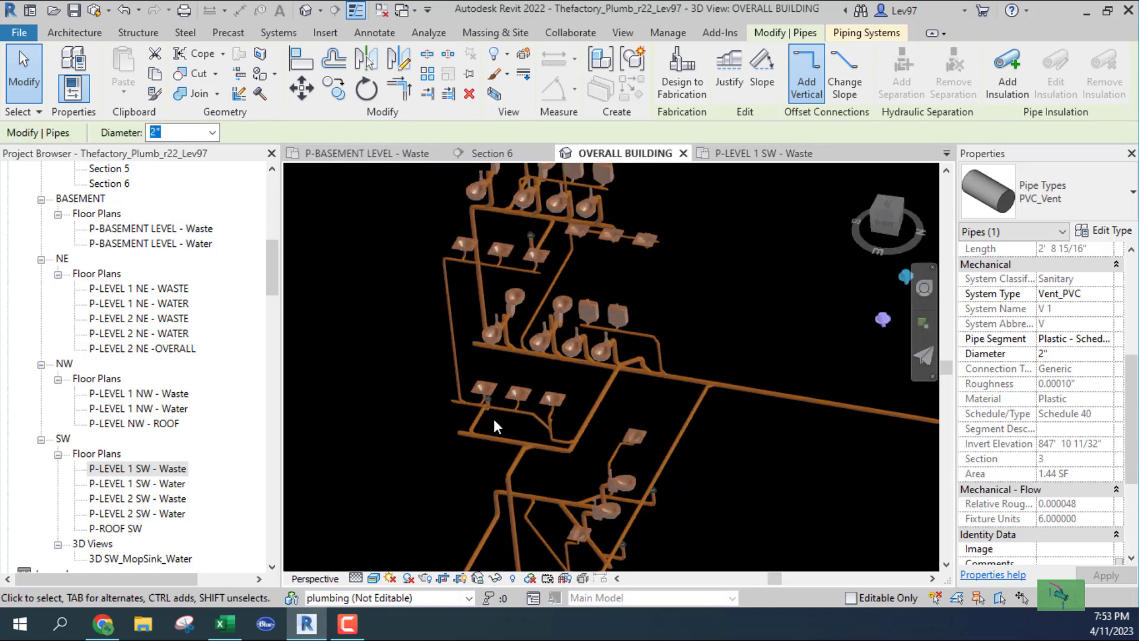
pyautogui.scroll(-1, 415, 424)
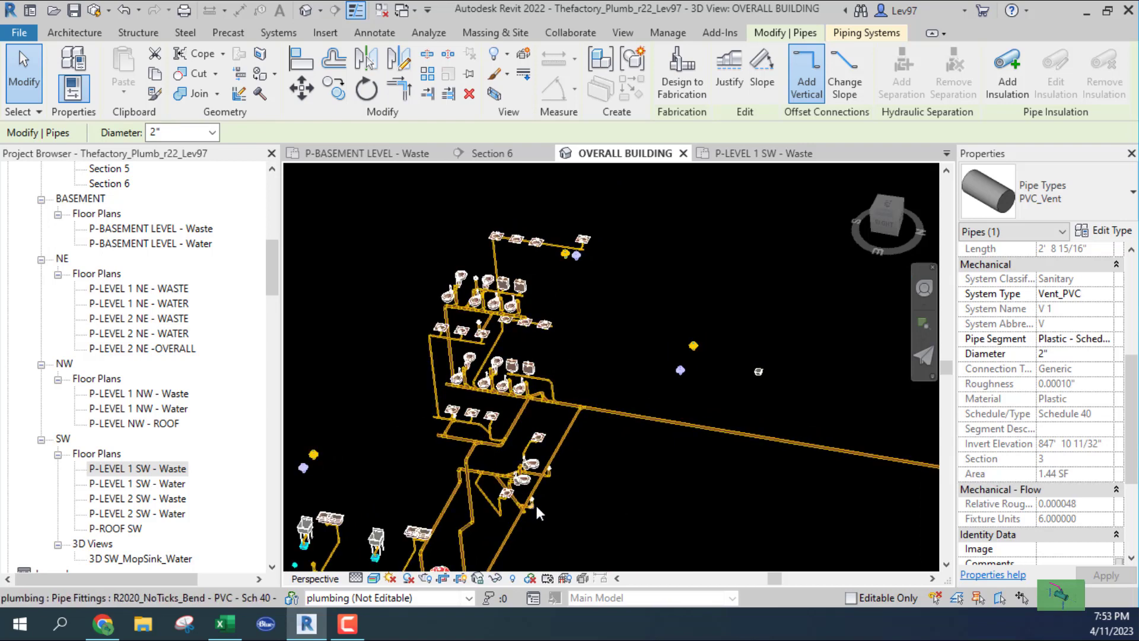
pyautogui.scroll(3, 497, 475)
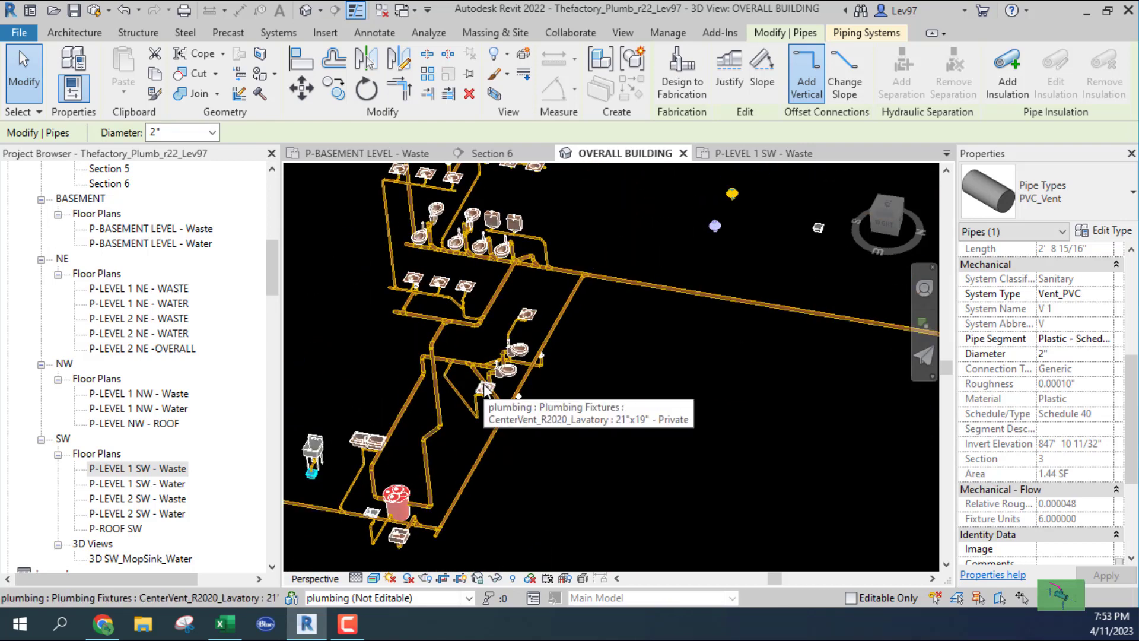
pyautogui.keyDown('shift'); pyautogui.moveTo(475, 436); pyautogui.dragTo(584, 426, button='middle'); pyautogui.keyUp('shift')
pyautogui.moveTo(534, 463)
pyautogui.mouseDown(button='middle')
pyautogui.moveTo(432, 442)
pyautogui.moveTo(549, 438)
pyautogui.moveTo(527, 443)
pyautogui.mouseUp(button='middle')
pyautogui.scroll(4, 505, 505)
# - In the OVERALL BUILDING view's graphic override filters, turn on visibility for Plumbing - Vent and turn it off for Plumbing - Waste
pyautogui.press('v')
pyautogui.press('g')
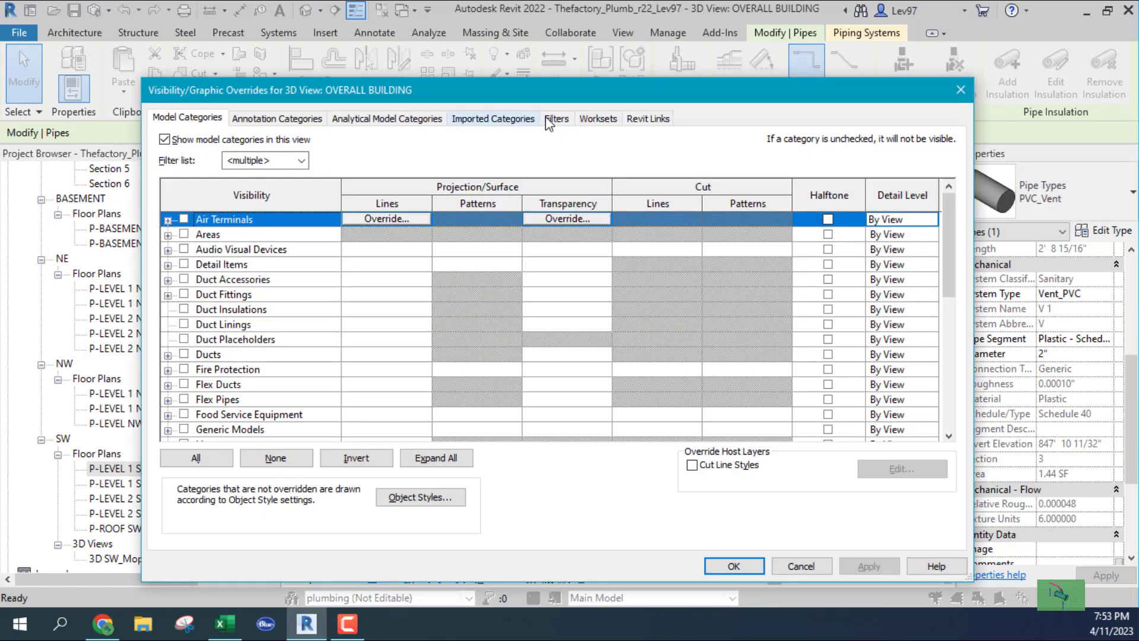
pyautogui.click(555, 119)
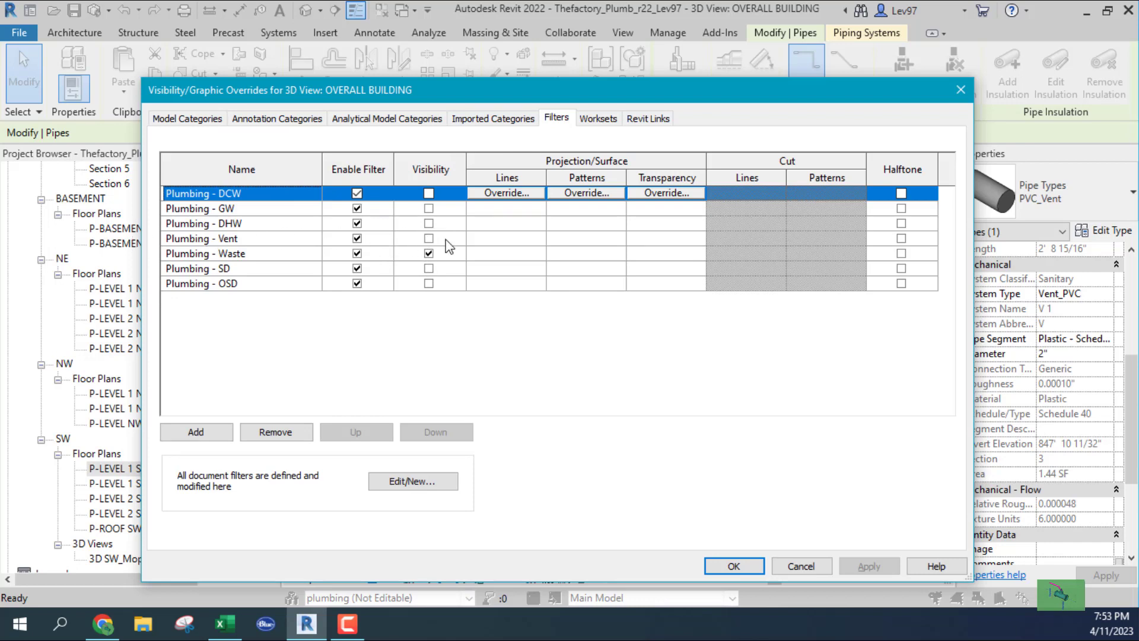
pyautogui.click(428, 238)
pyautogui.click(429, 253)
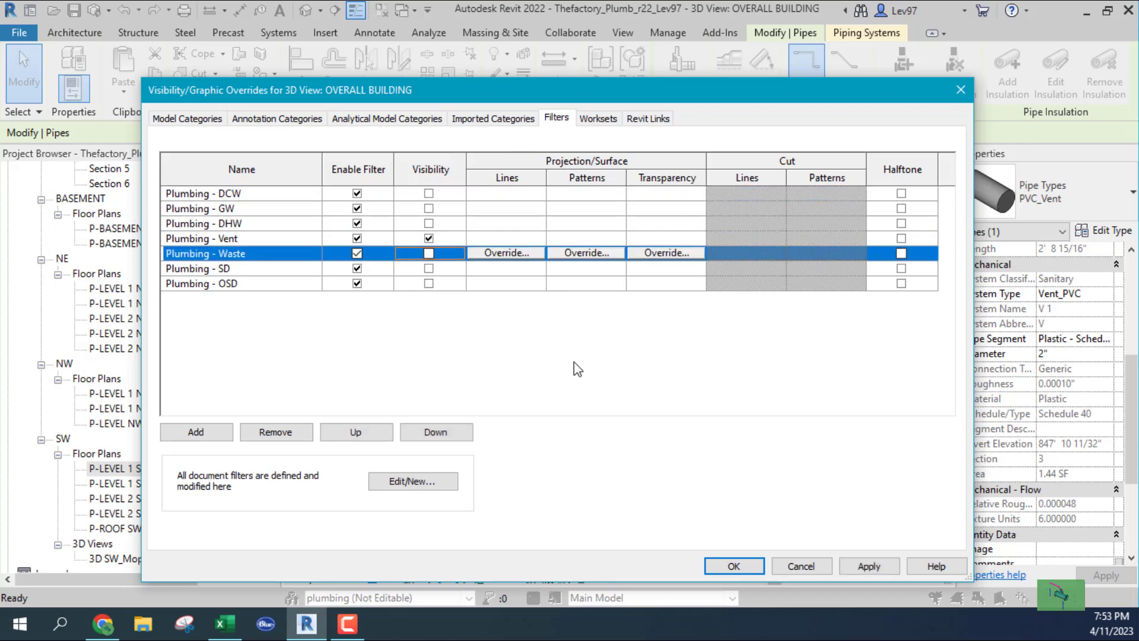
pyautogui.click(736, 574)
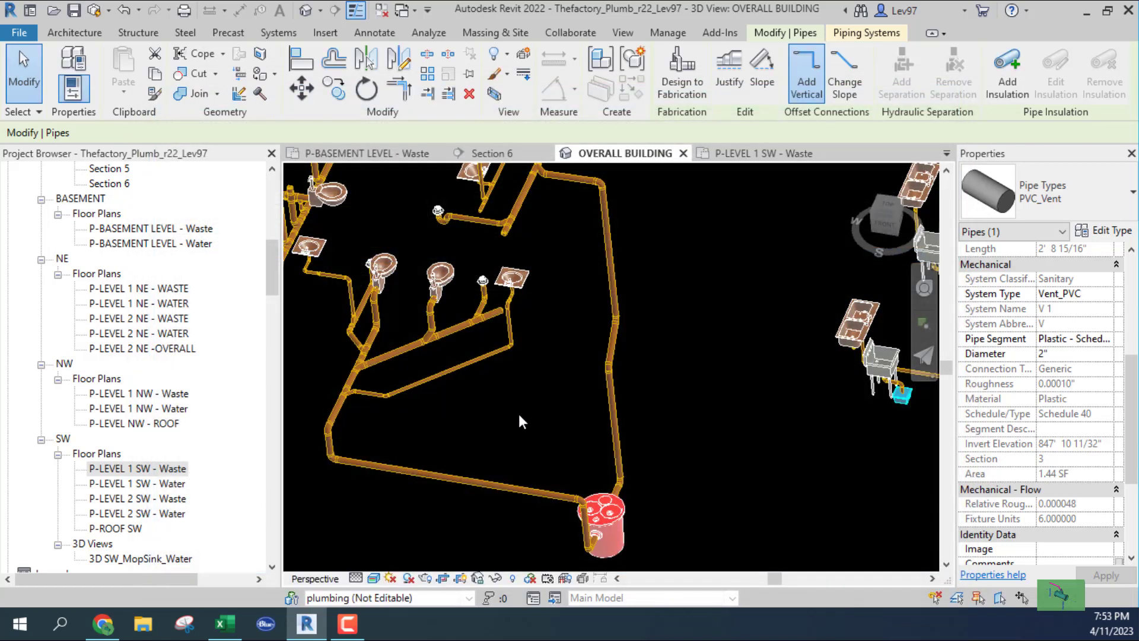
# - Inspect the basement vent piping in 3D and select the horizontal offset between the toilet vent drop and the riser
pyautogui.moveTo(513, 428); pyautogui.dragTo(496, 506, button='middle')
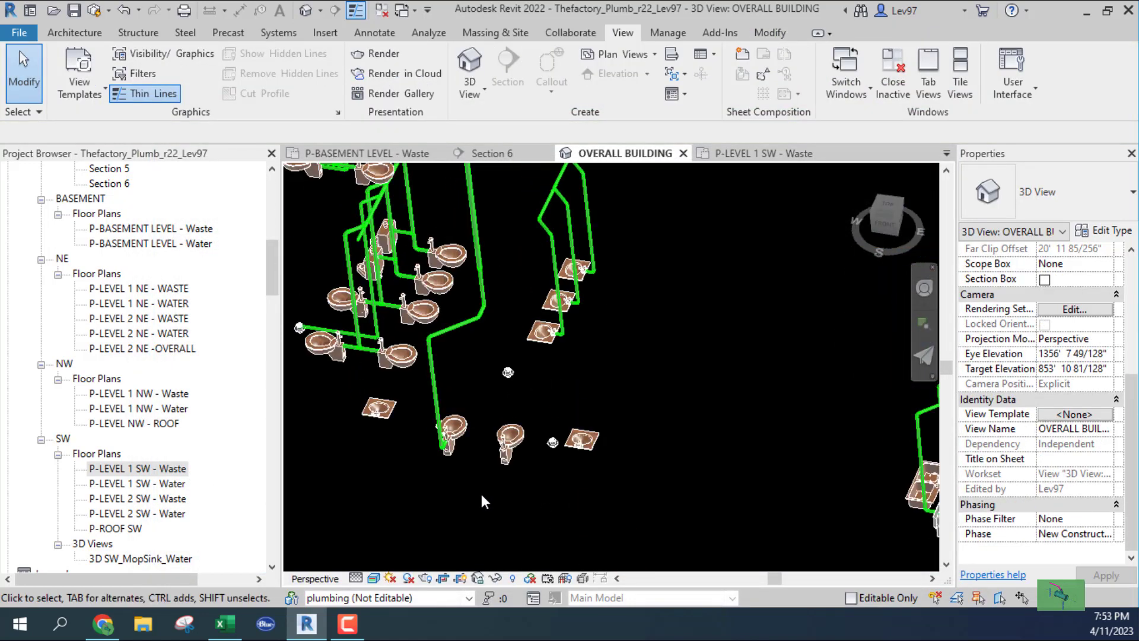
pyautogui.keyDown('shift'); pyautogui.moveTo(482, 494); pyautogui.dragTo(424, 440, button='middle'); pyautogui.keyUp('shift')
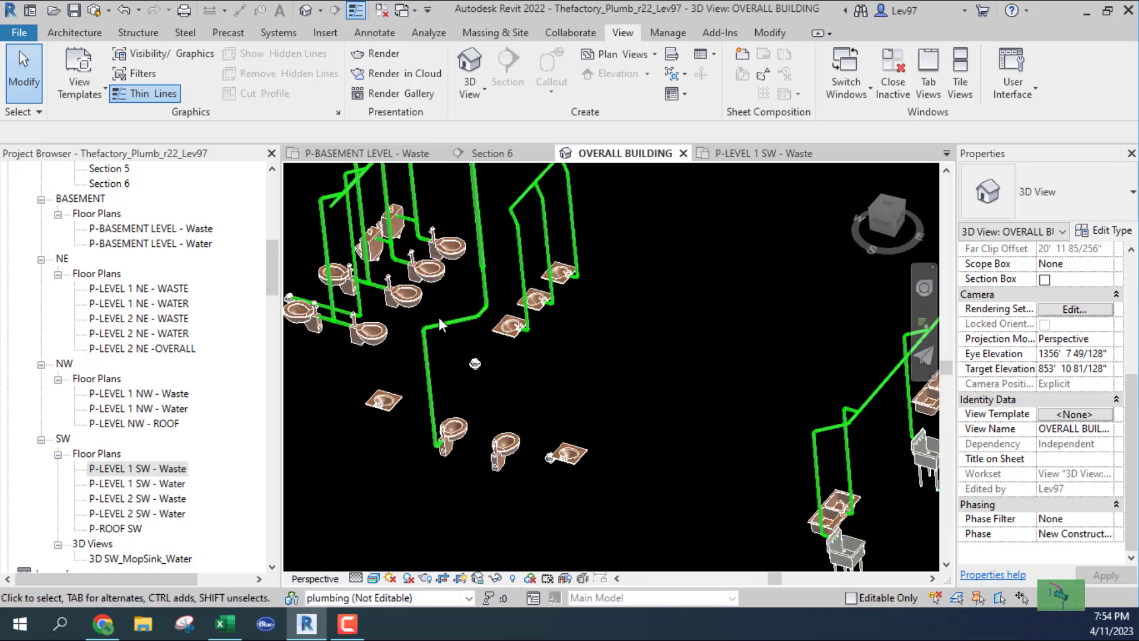
pyautogui.click(453, 320)
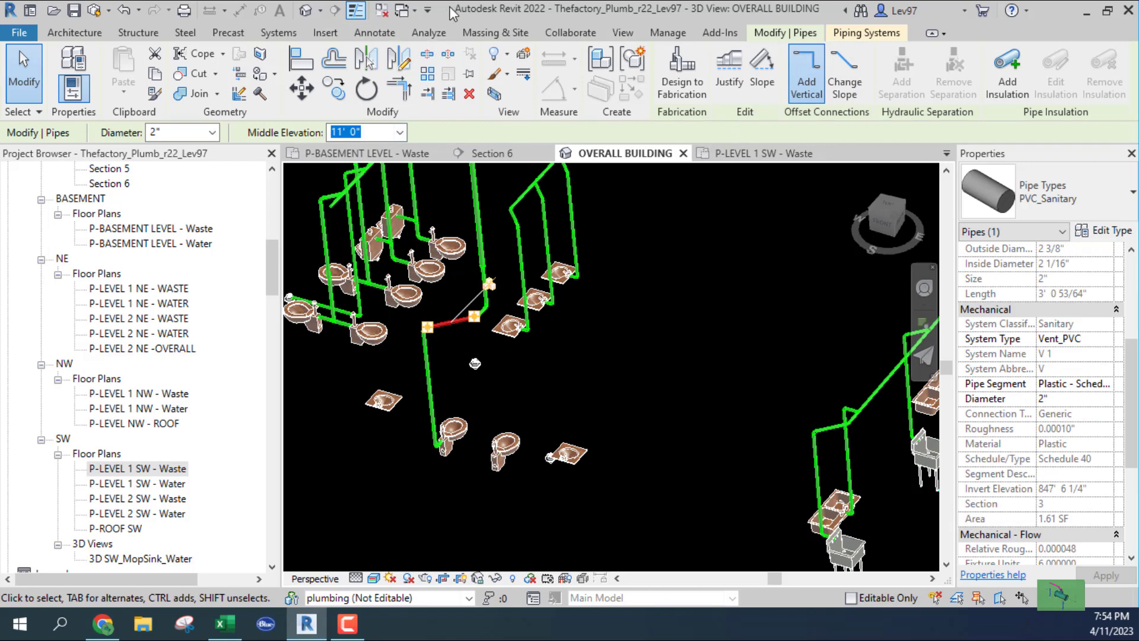
# - Tile the four open views and locate the selected vent pipe between the toilets in the basement waste plan
pyautogui.click(623, 33)
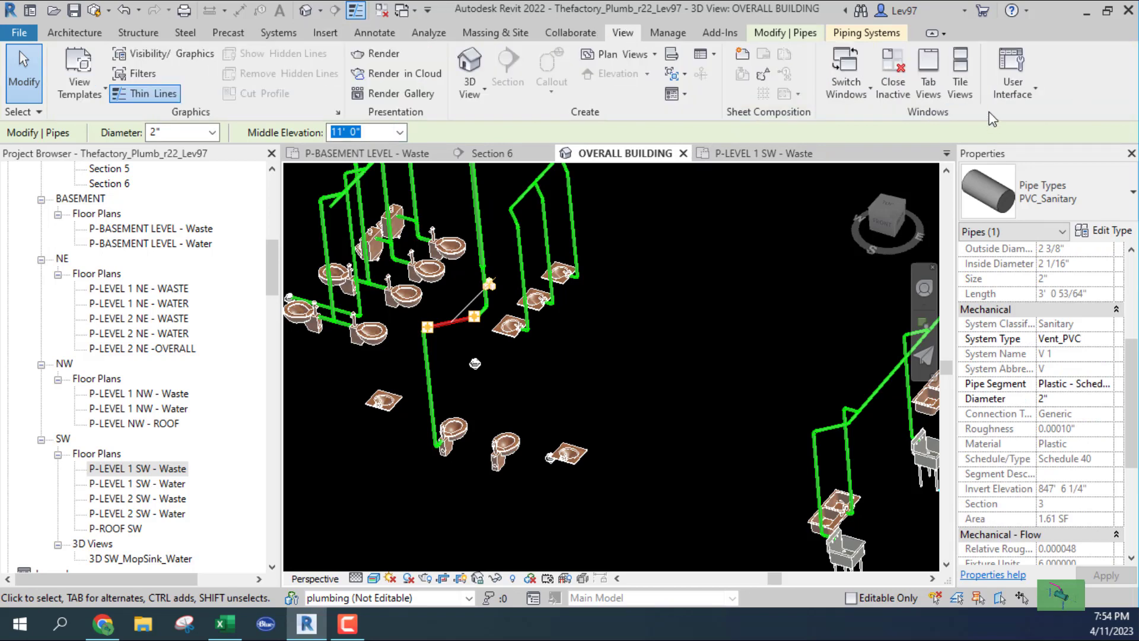
pyautogui.click(960, 71)
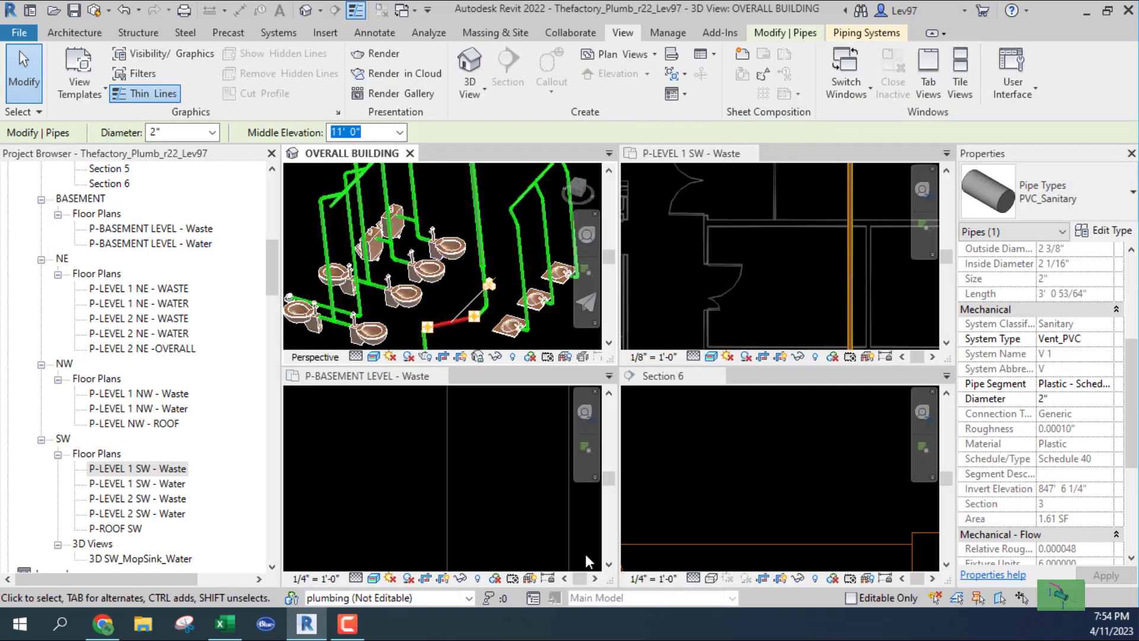
pyautogui.click(487, 497)
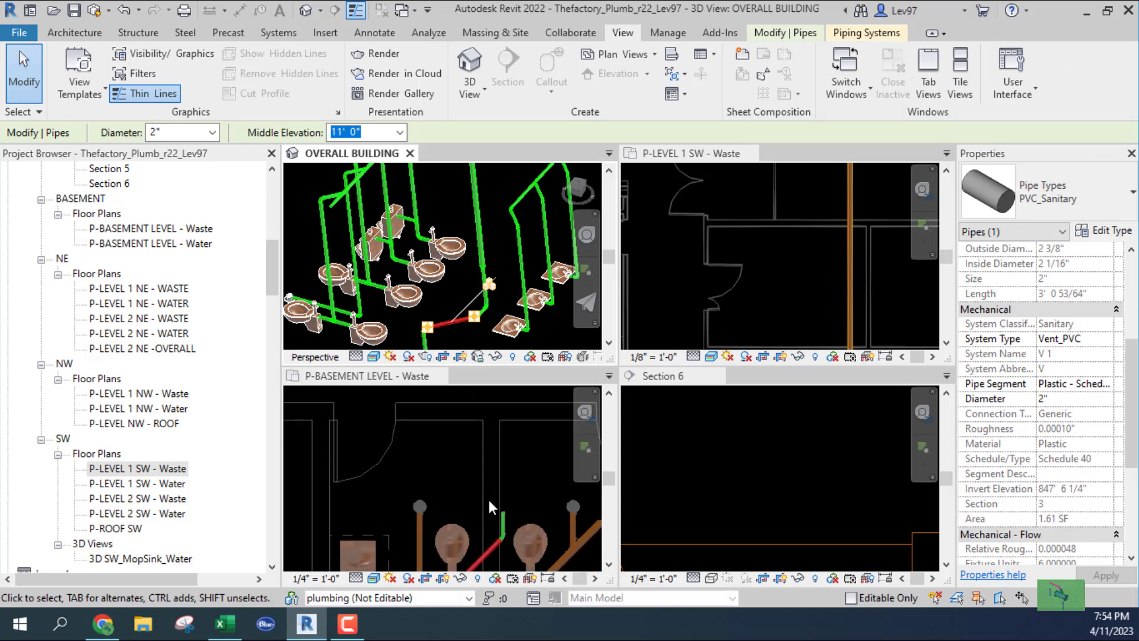
pyautogui.moveTo(465, 522); pyautogui.dragTo(418, 418, button='middle')
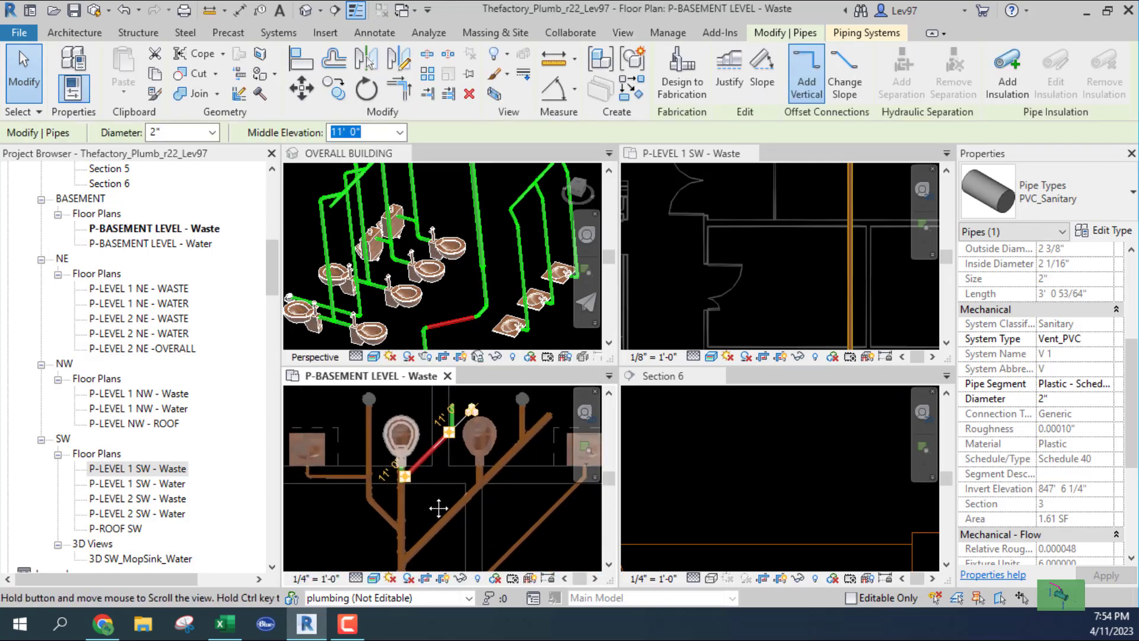
pyautogui.scroll(4, 424, 493)
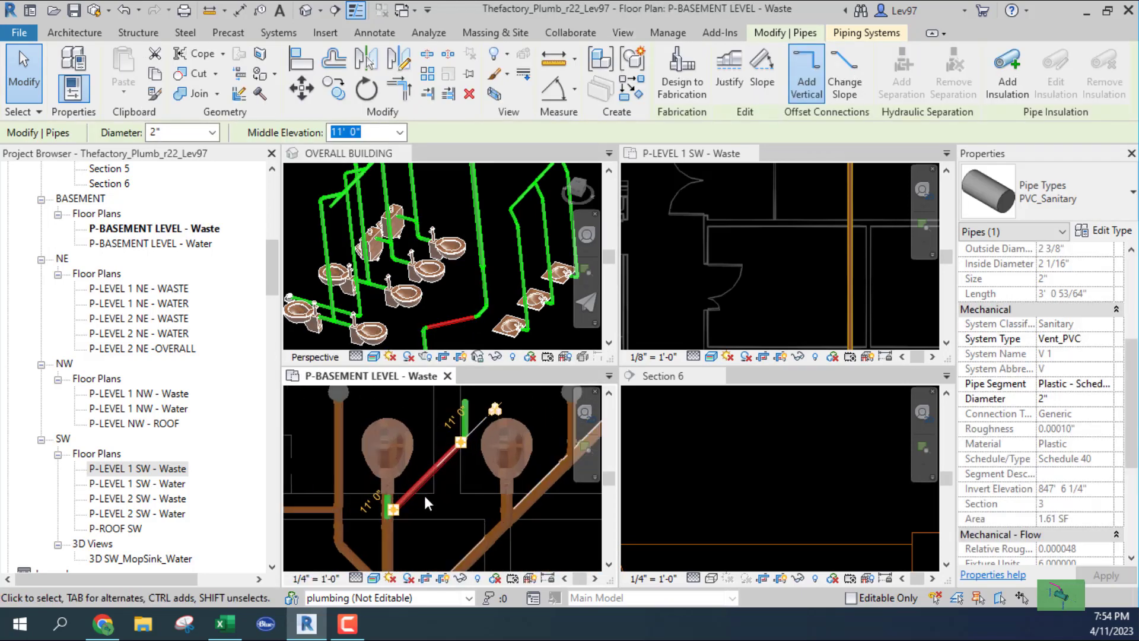
# - Check the Section 6 view and bring the whole P-LEVEL 1 SW - Waste plan into its tiled window
pyautogui.click(769, 468)
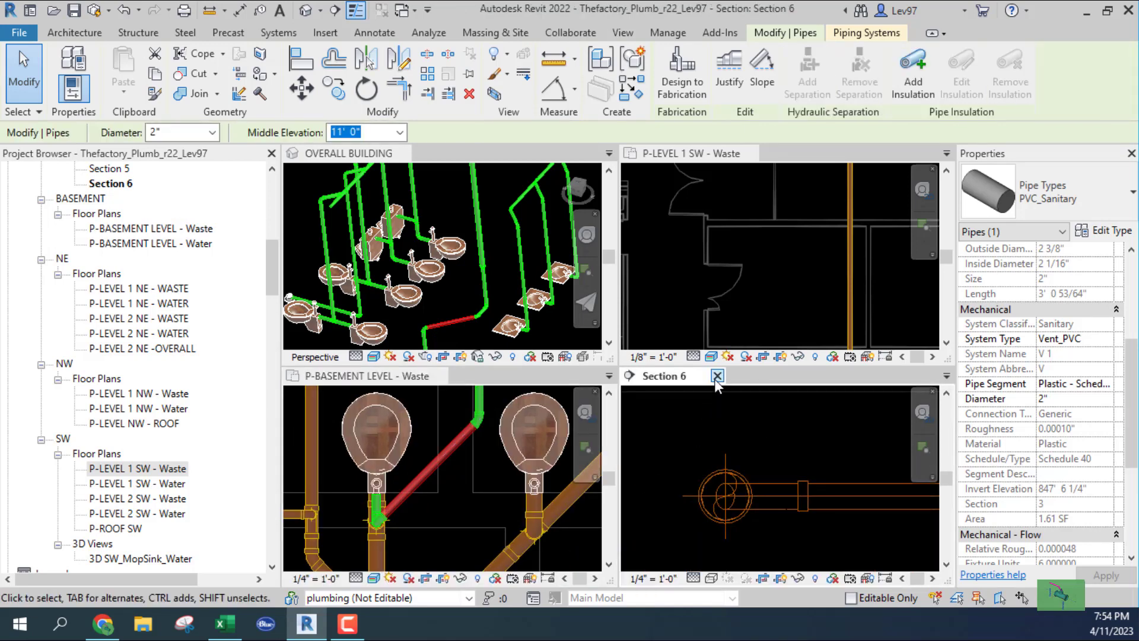
pyautogui.click(653, 234)
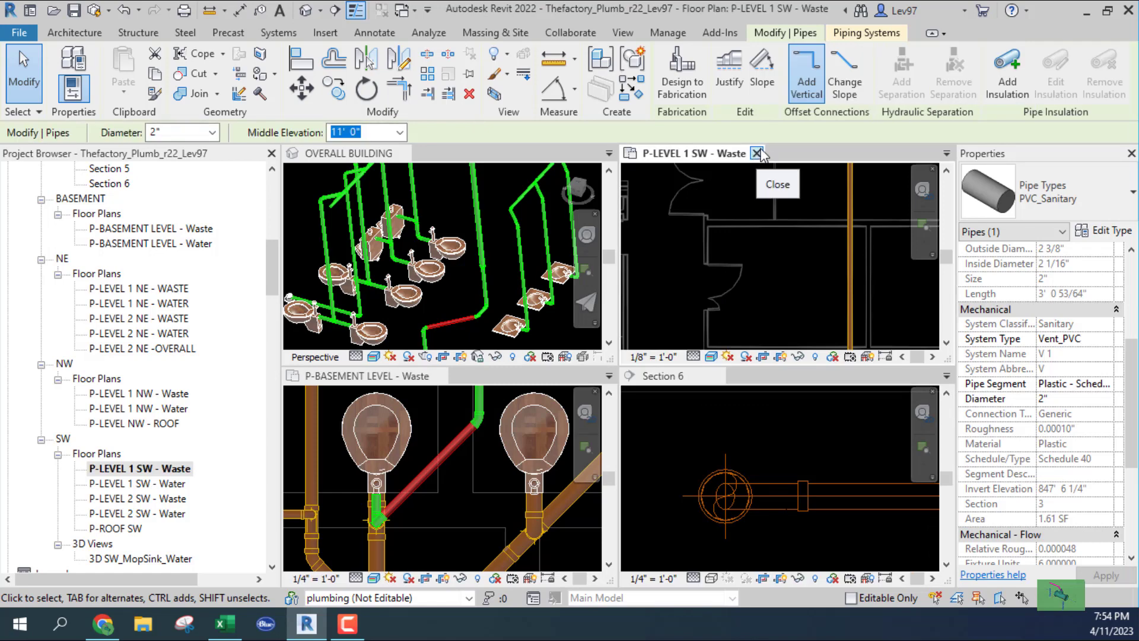
pyautogui.scroll(-5, 800, 245)
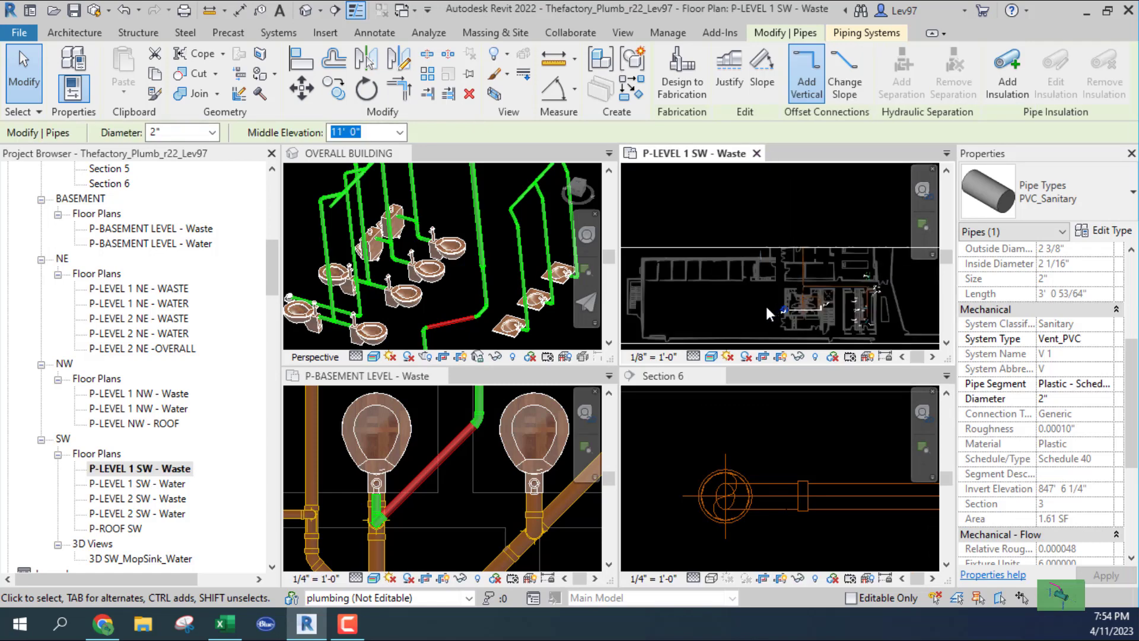
pyautogui.moveTo(765, 304); pyautogui.dragTo(720, 219, button='middle')
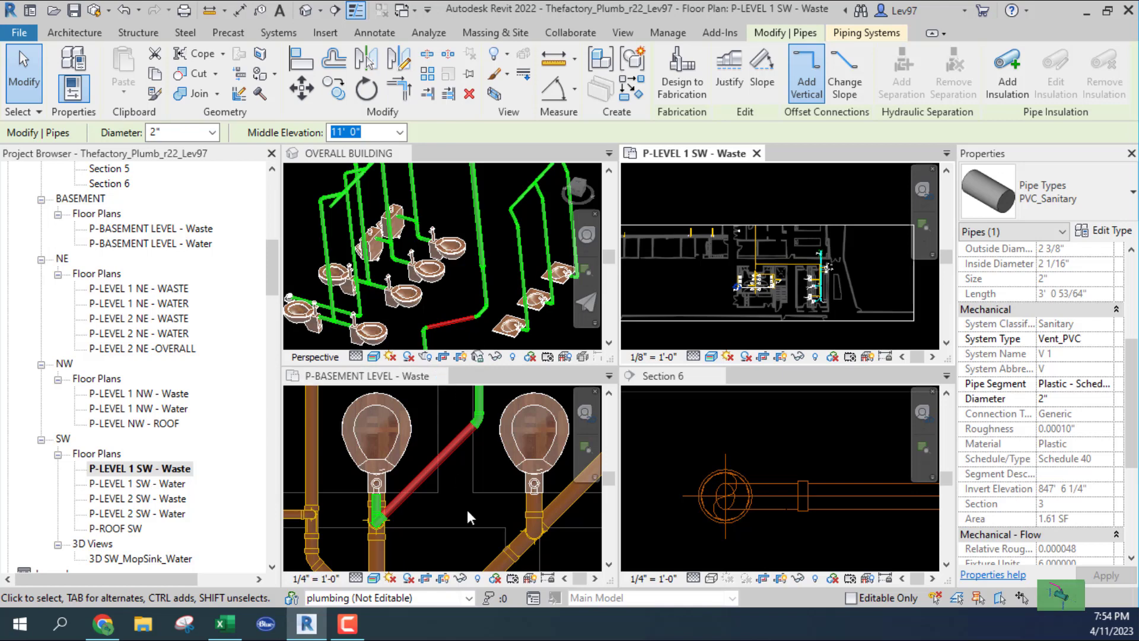
pyautogui.scroll(-5, 461, 511)
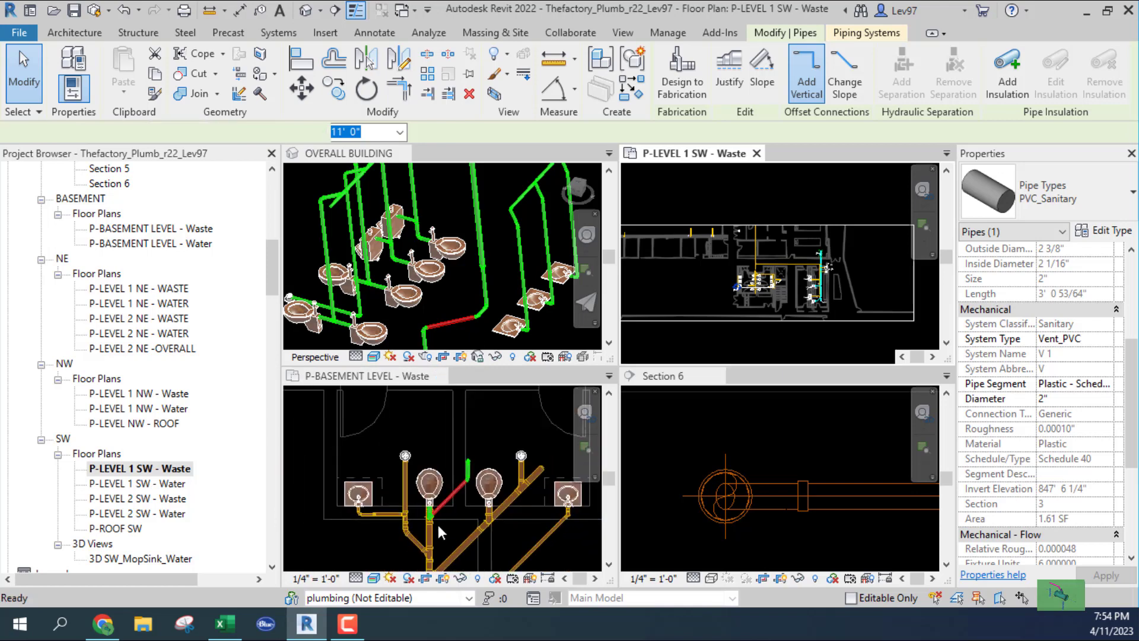
# - Deselect the vent pipe and undo the vent and waste filter visibility change in the OVERALL BUILDING view
pyautogui.click(438, 525)
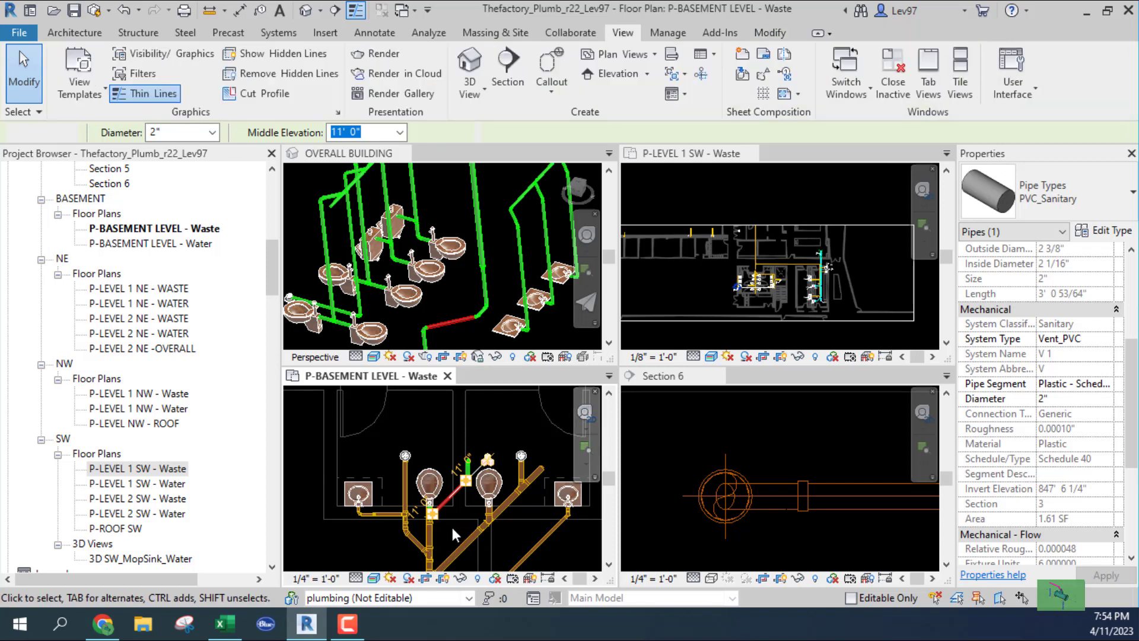
pyautogui.click(452, 528)
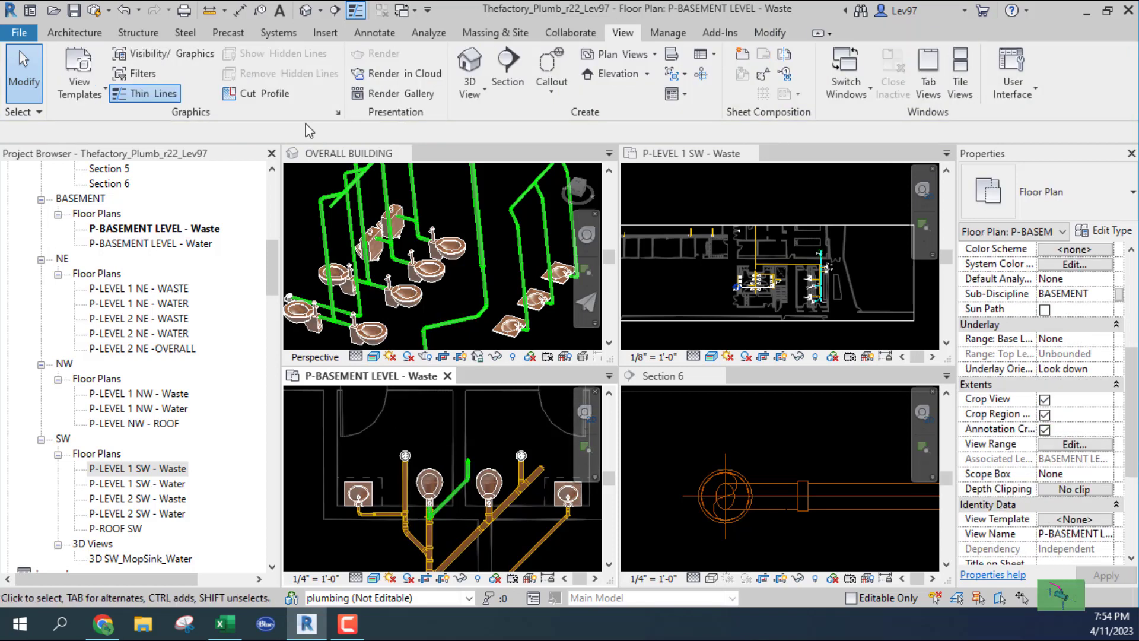
pyautogui.click(125, 11)
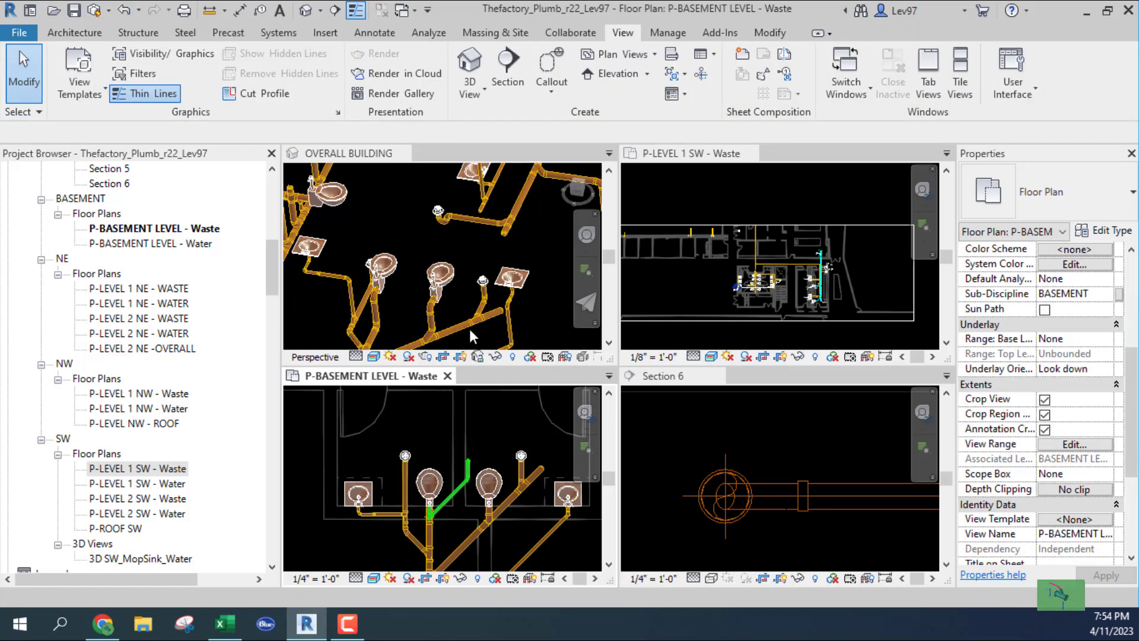
pyautogui.scroll(-6, 410, 228)
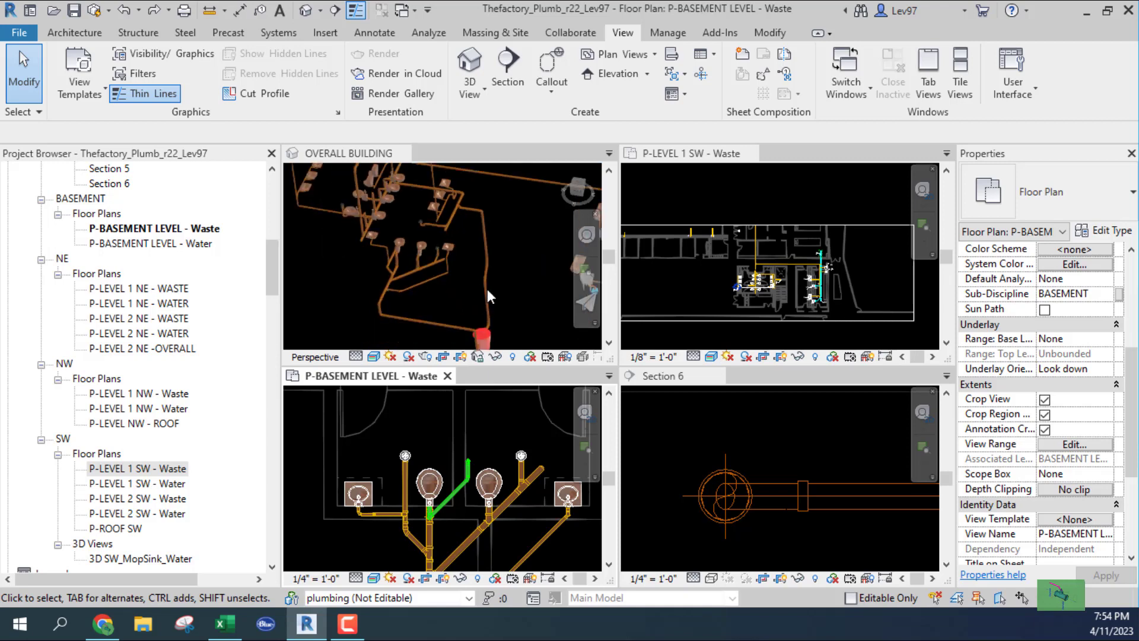